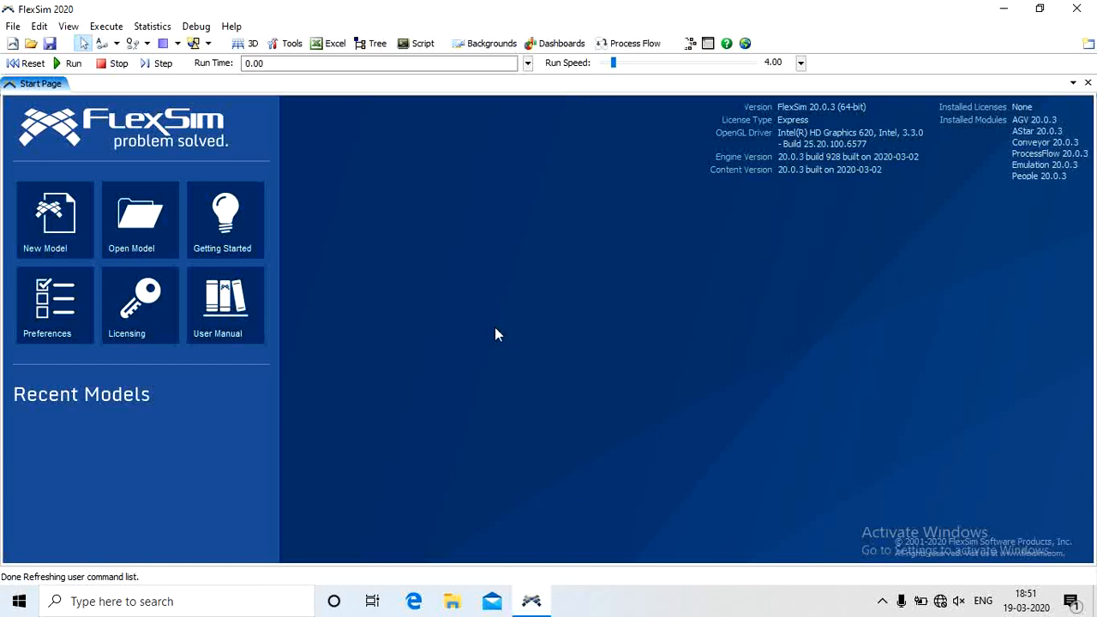
# Step: Create a new model in seconds, meters and liters, and place a source with a sink in front of it on the floor's left side
pyautogui.click(67, 233)
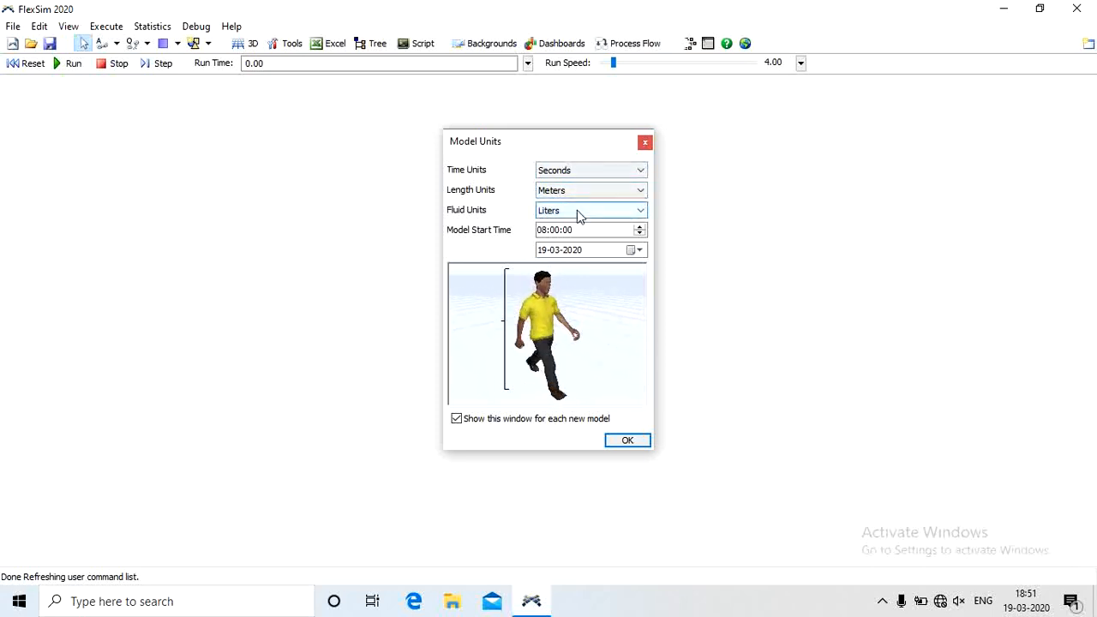
pyautogui.click(628, 440)
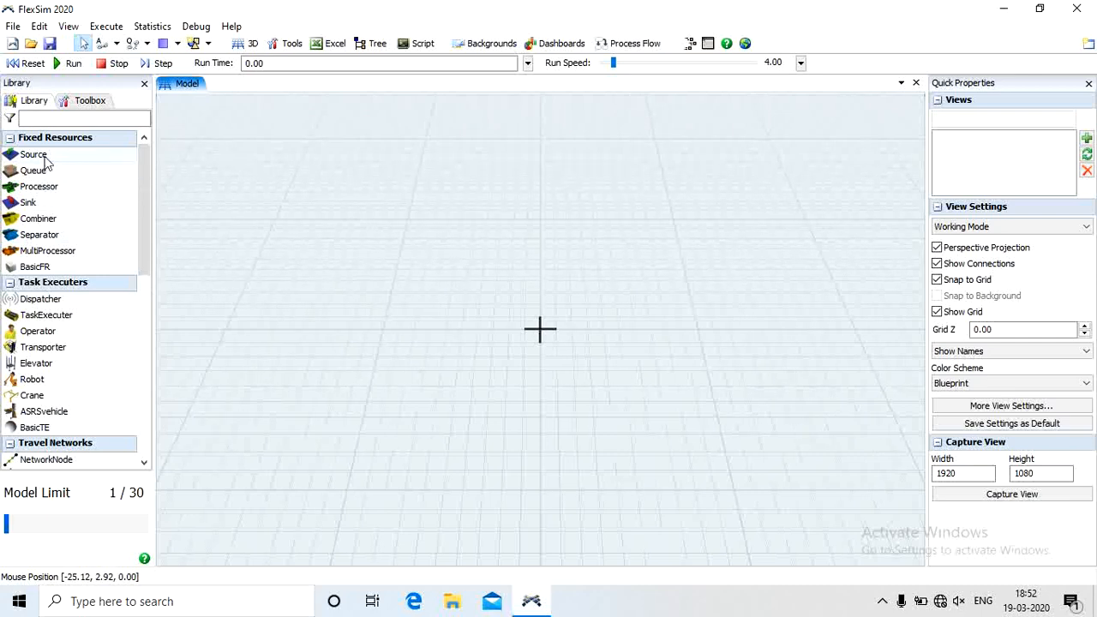
pyautogui.moveTo(43, 156); pyautogui.dragTo(279, 250)
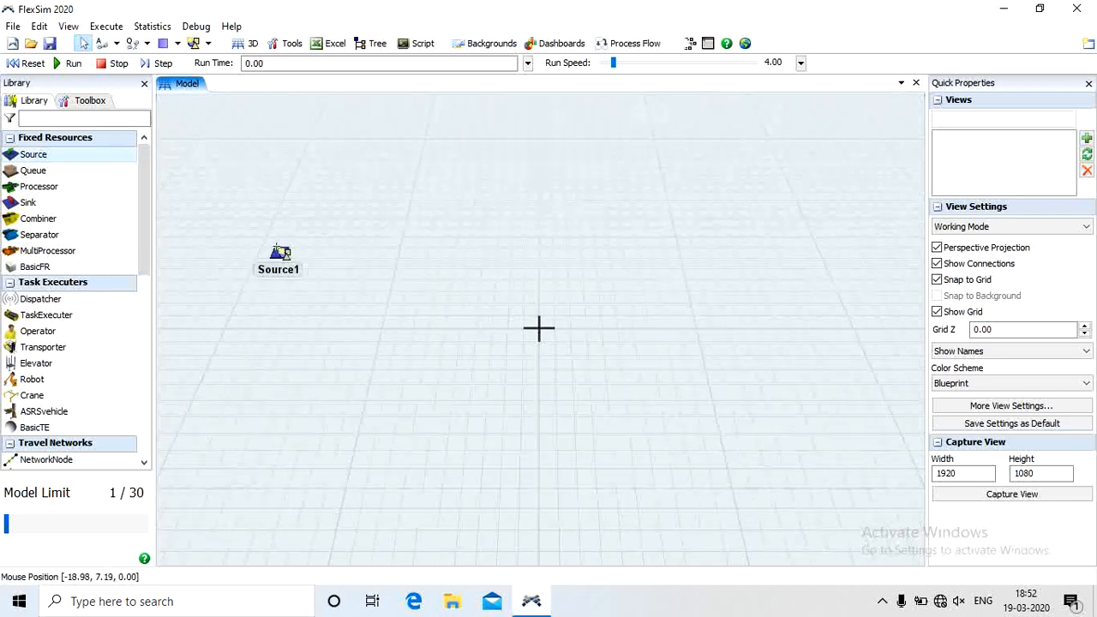
pyautogui.click(33, 206)
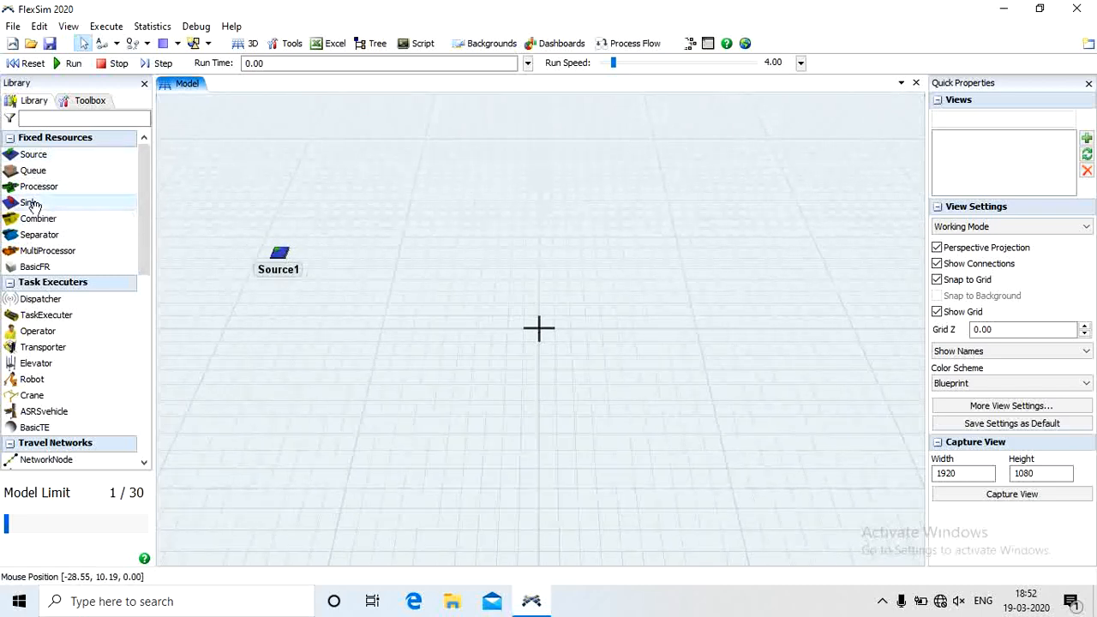
pyautogui.click(266, 397)
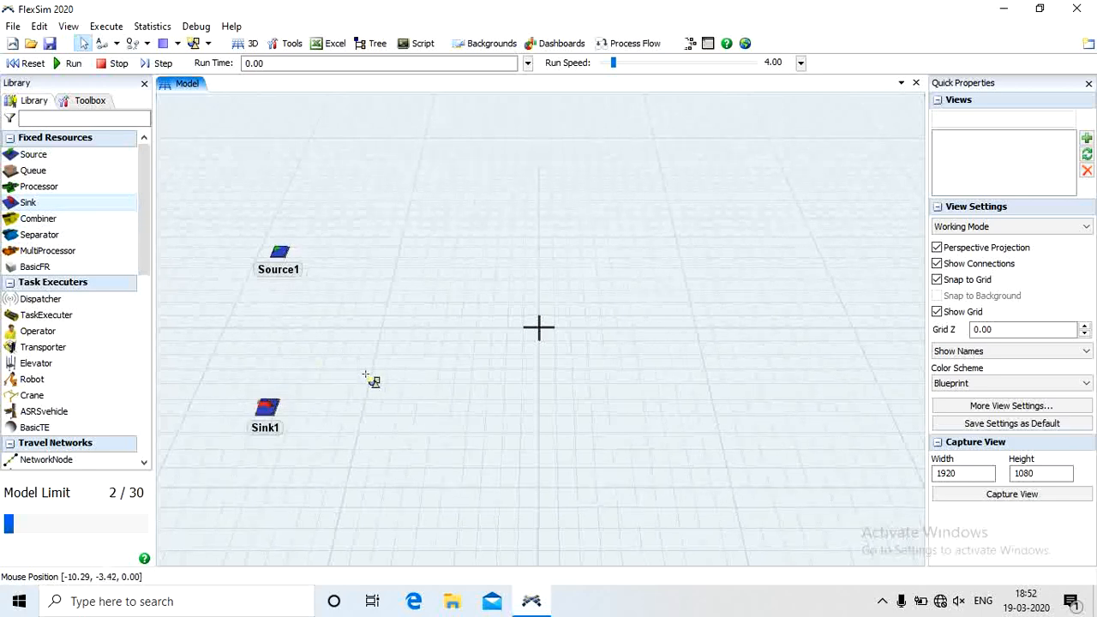
# Step: Place four processors: two in a row beside the source and two in a row beside the sink
pyautogui.click(50, 191)
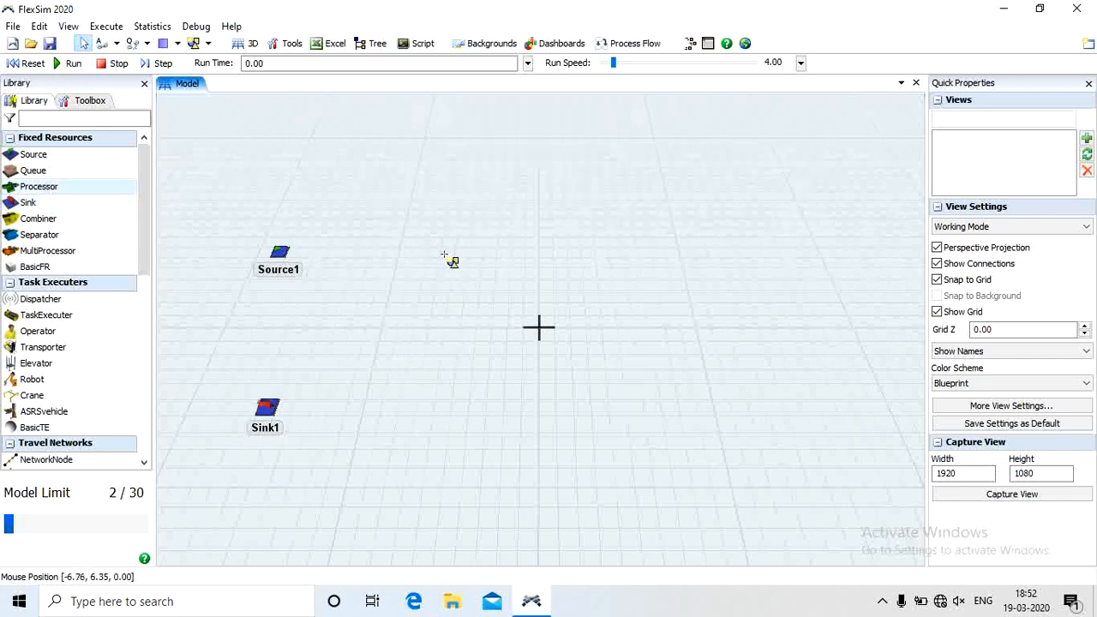
pyautogui.click(490, 251)
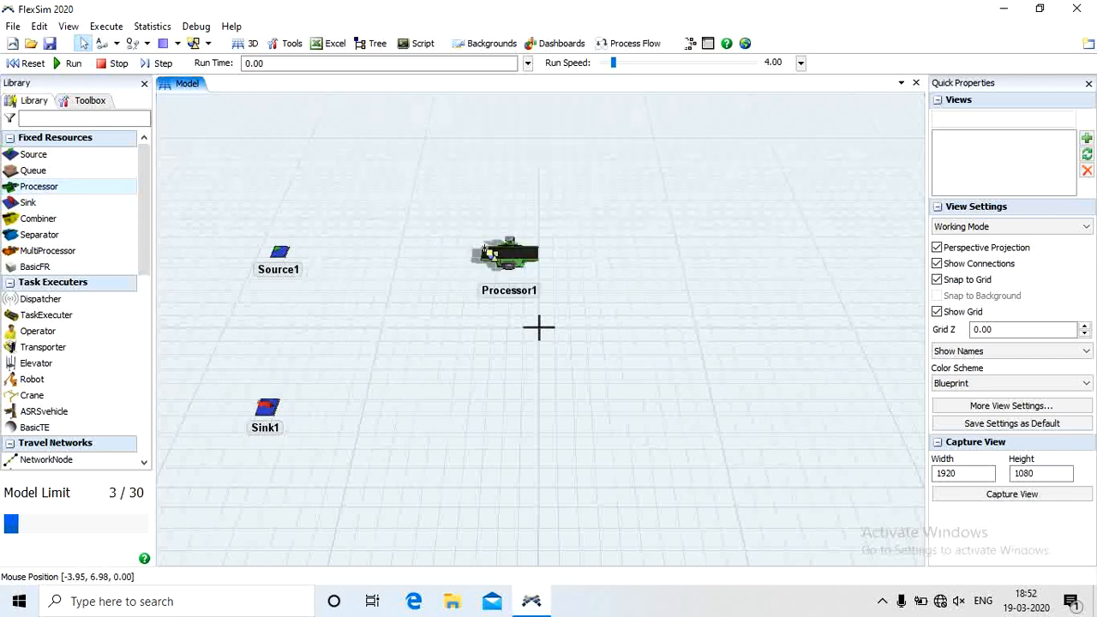
pyautogui.click(745, 252)
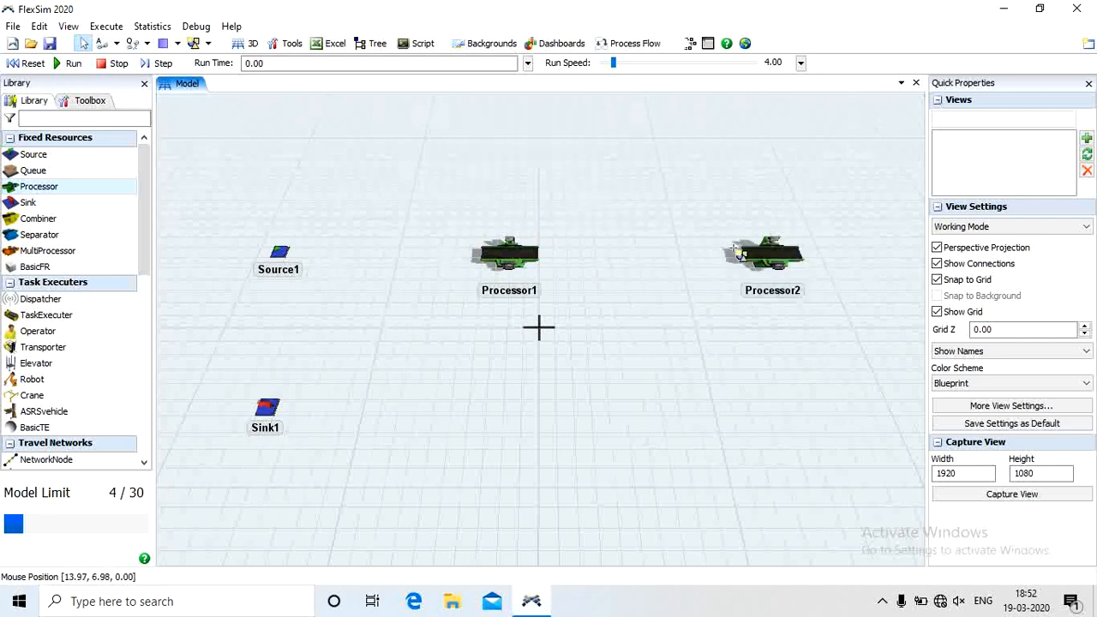
pyautogui.click(786, 436)
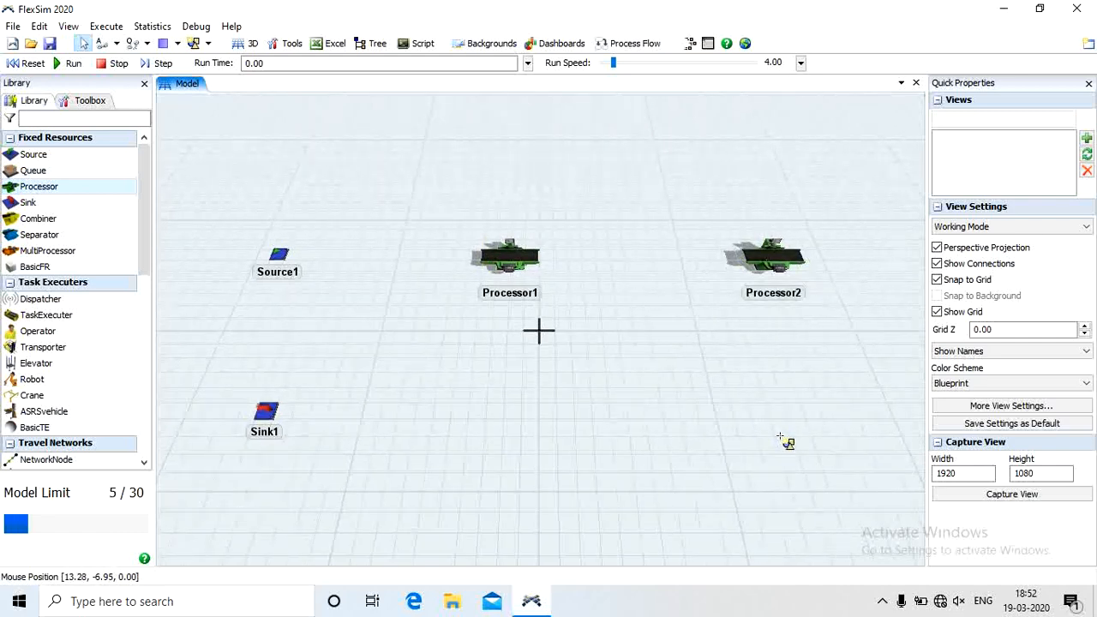
pyautogui.click(53, 182)
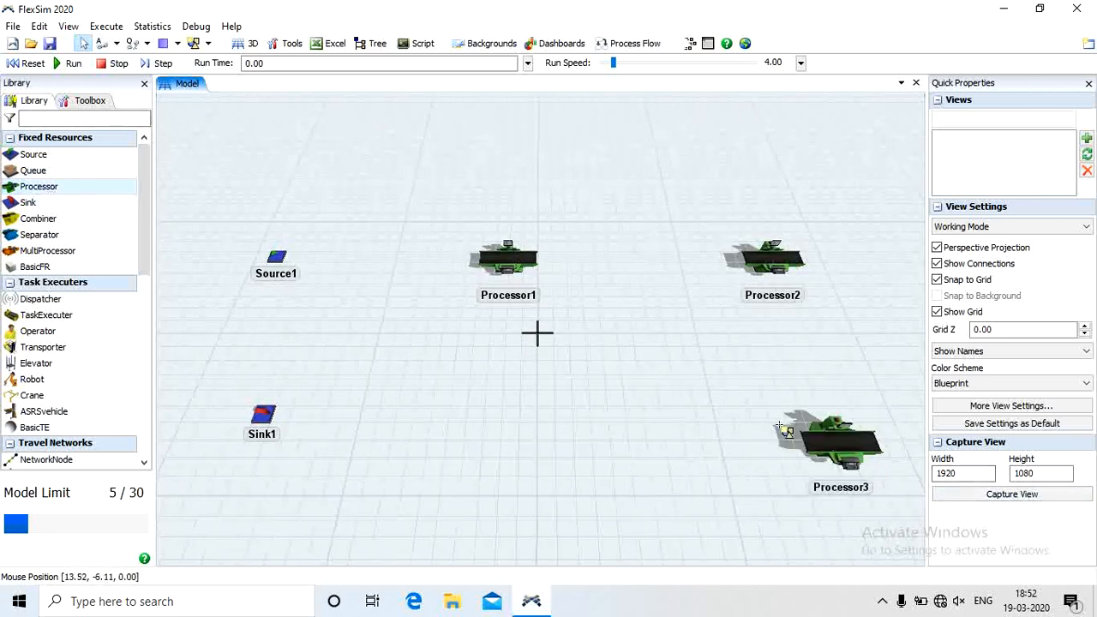
pyautogui.click(519, 443)
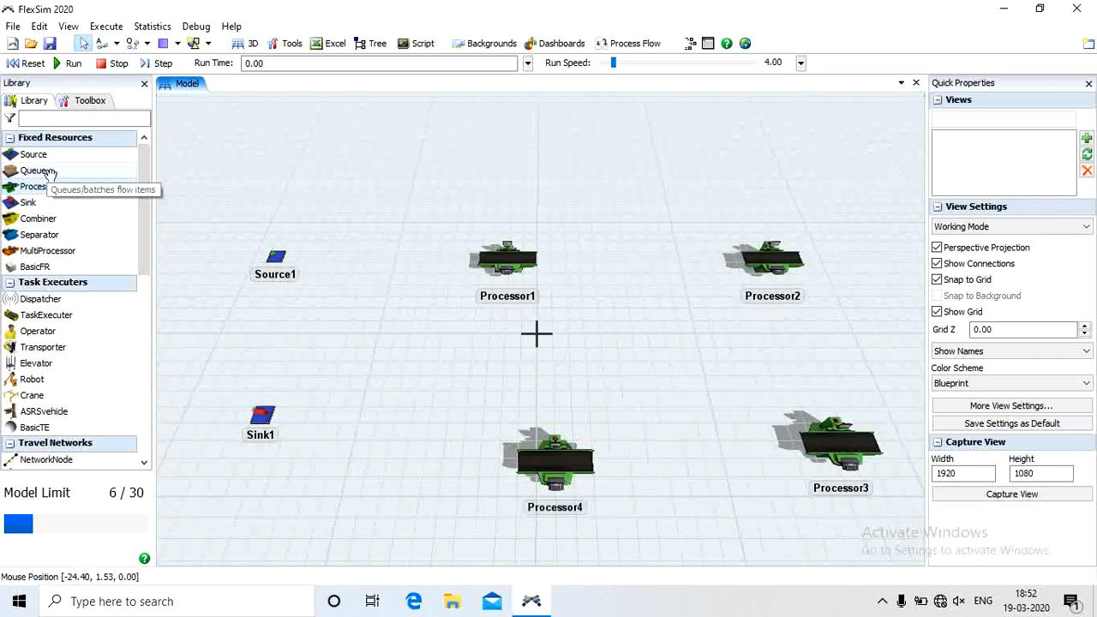
# Step: Place four queues: between the source and Processor1, and between each consecutive pair of processors up to Processor4
pyautogui.moveTo(51, 171); pyautogui.dragTo(393, 264)
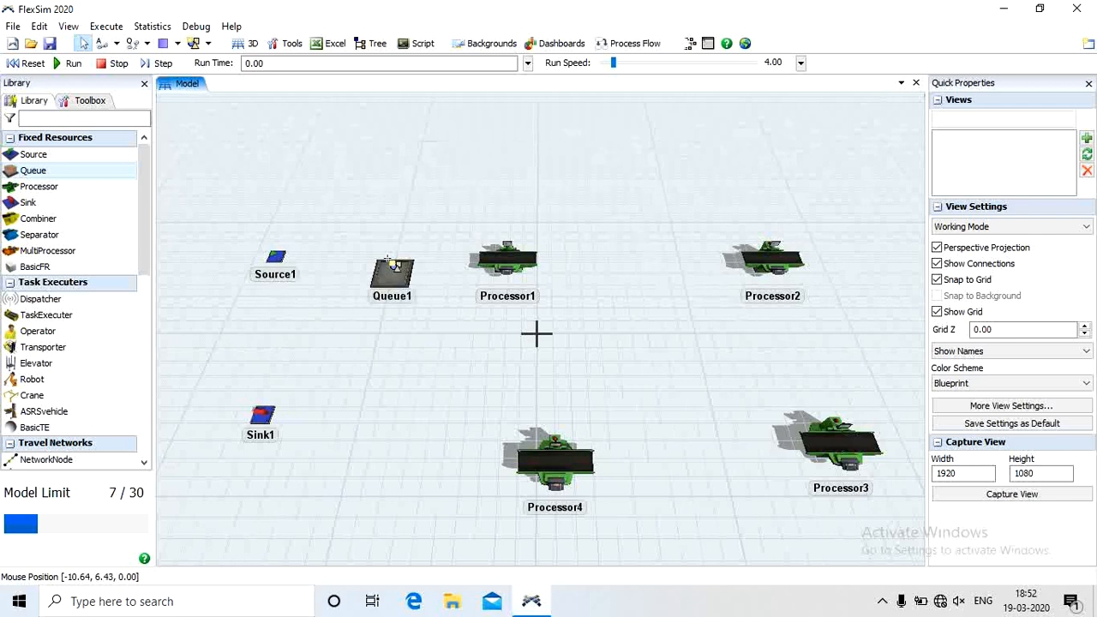
pyautogui.click(649, 258)
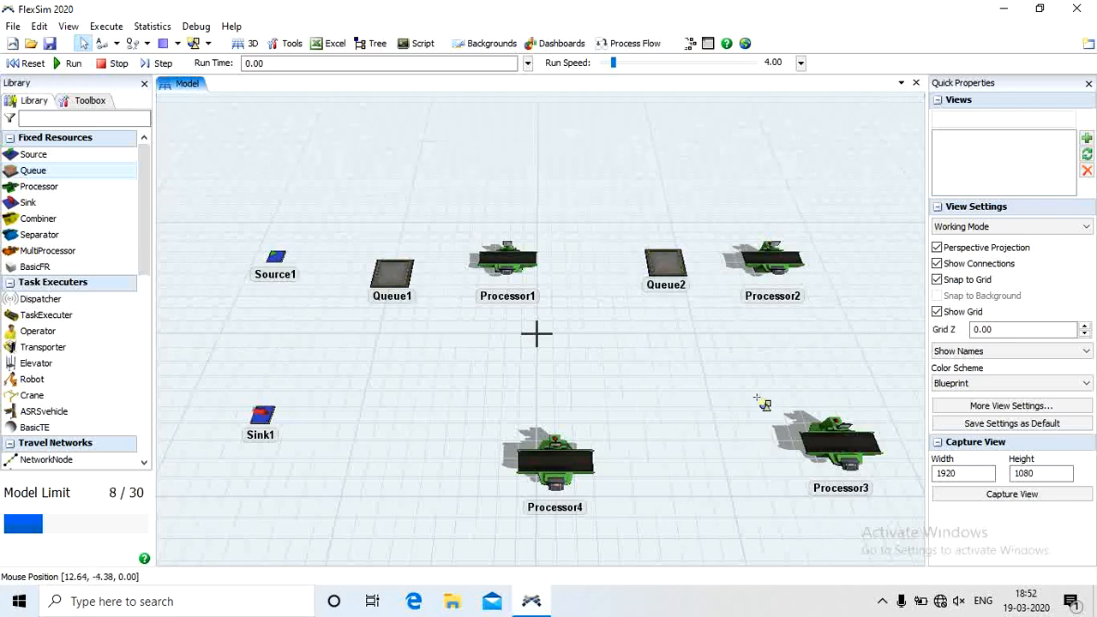
pyautogui.click(812, 341)
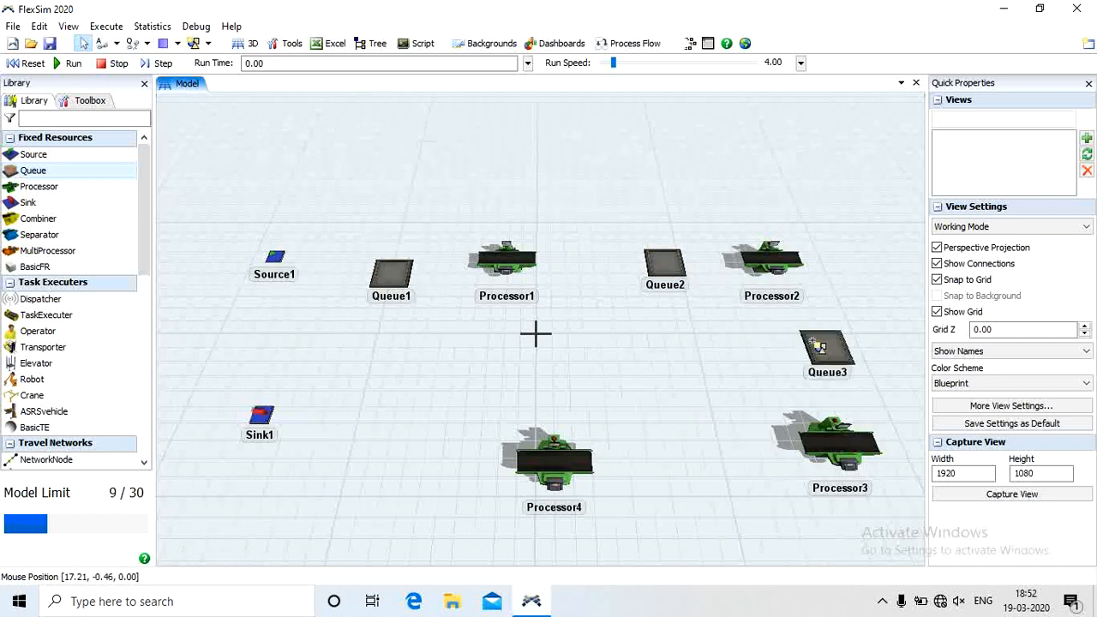
pyautogui.click(674, 464)
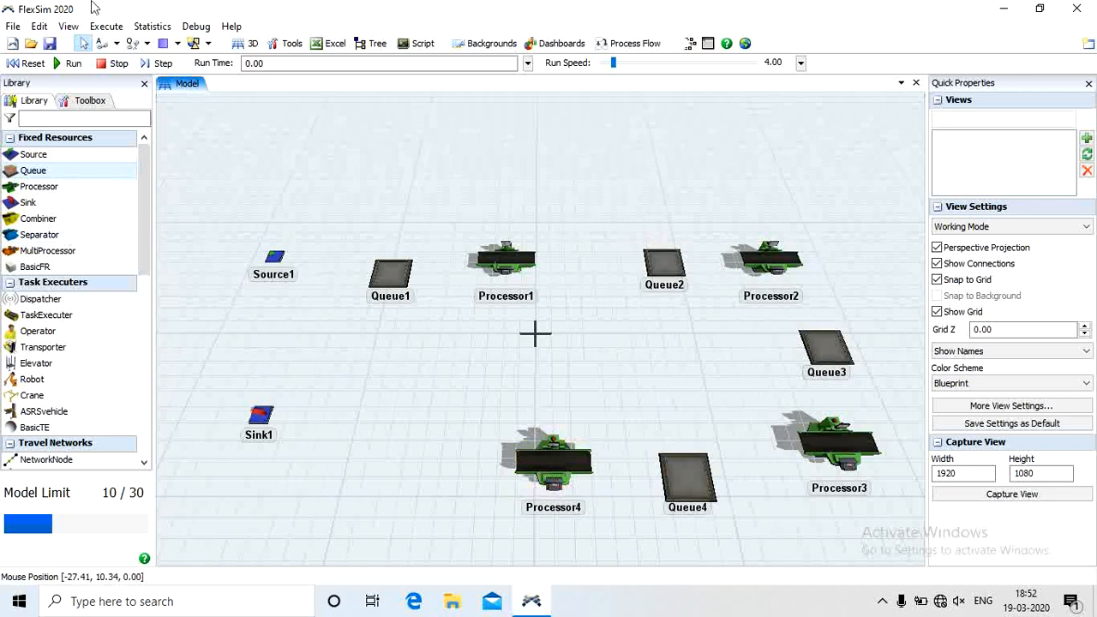
# Step: Connect the first half of the flow in order: Source1, Queue1, Processor1, Queue2, Processor2
pyautogui.click(117, 45)
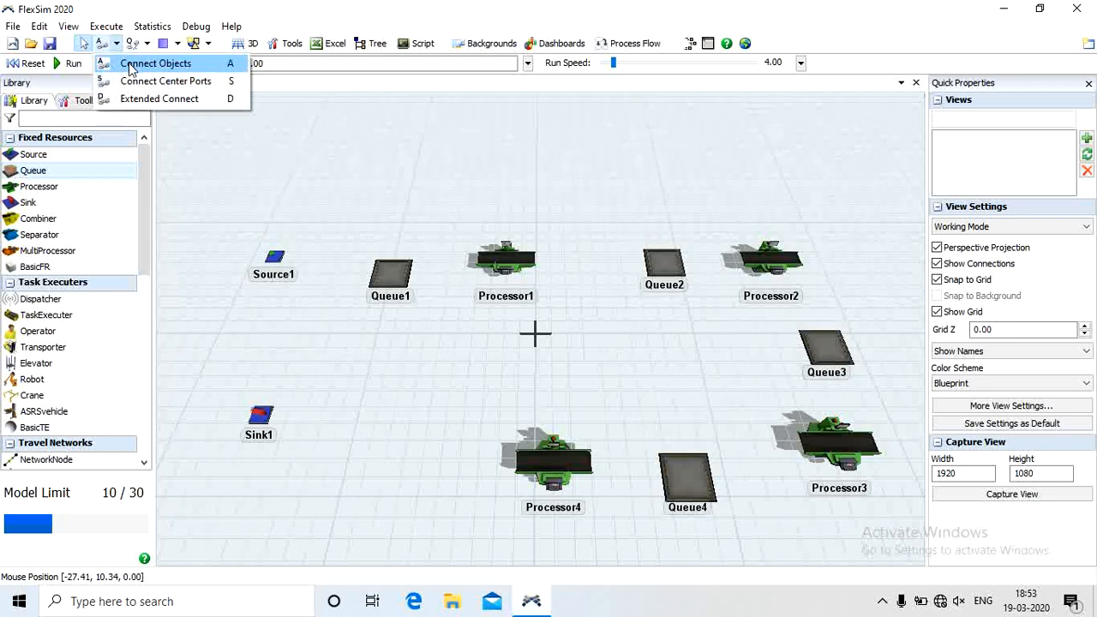
pyautogui.click(130, 66)
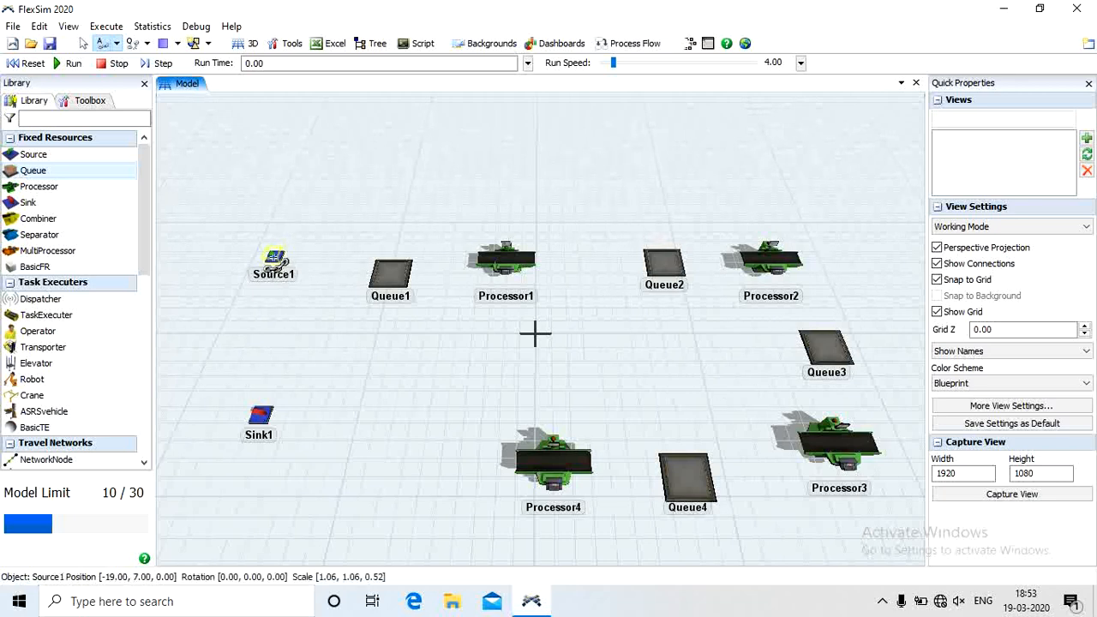
pyautogui.click(274, 258)
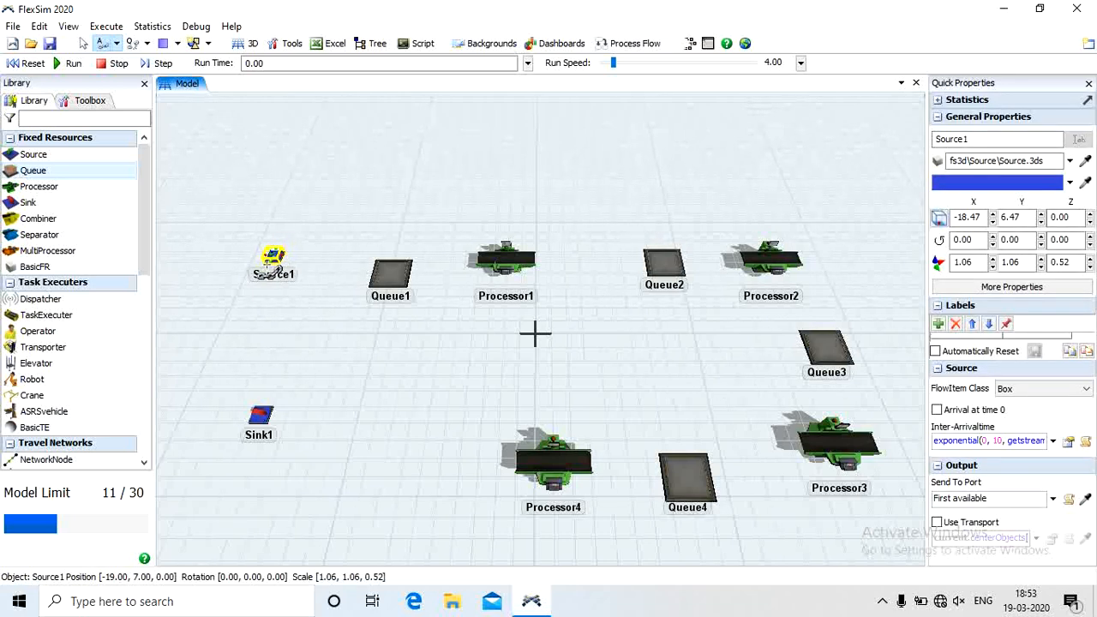
pyautogui.click(404, 272)
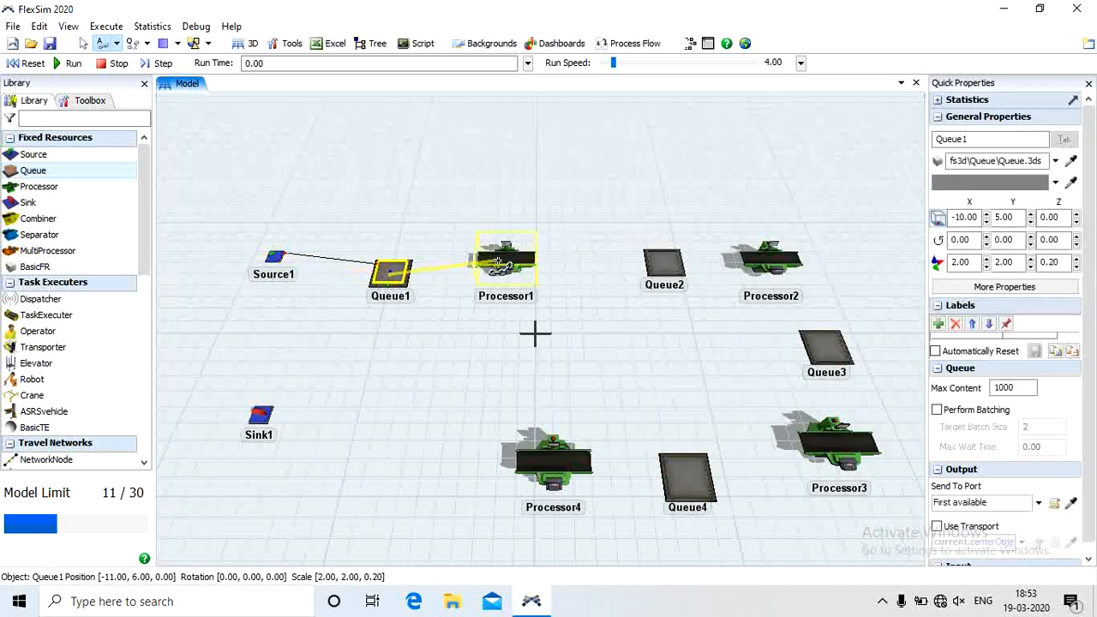
pyautogui.click(499, 262)
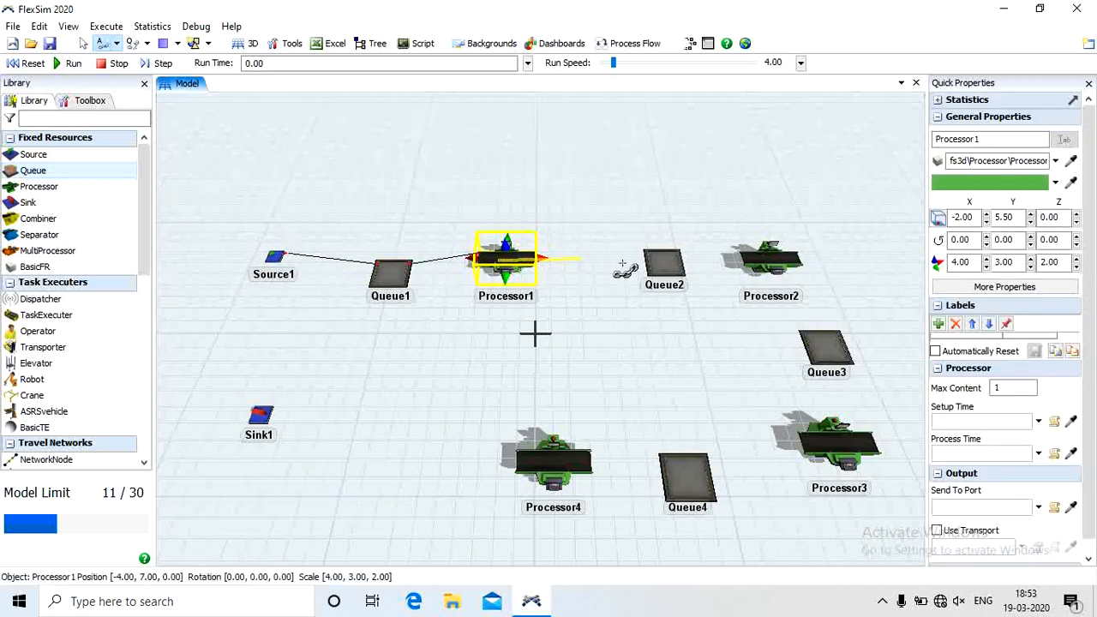
pyautogui.click(671, 262)
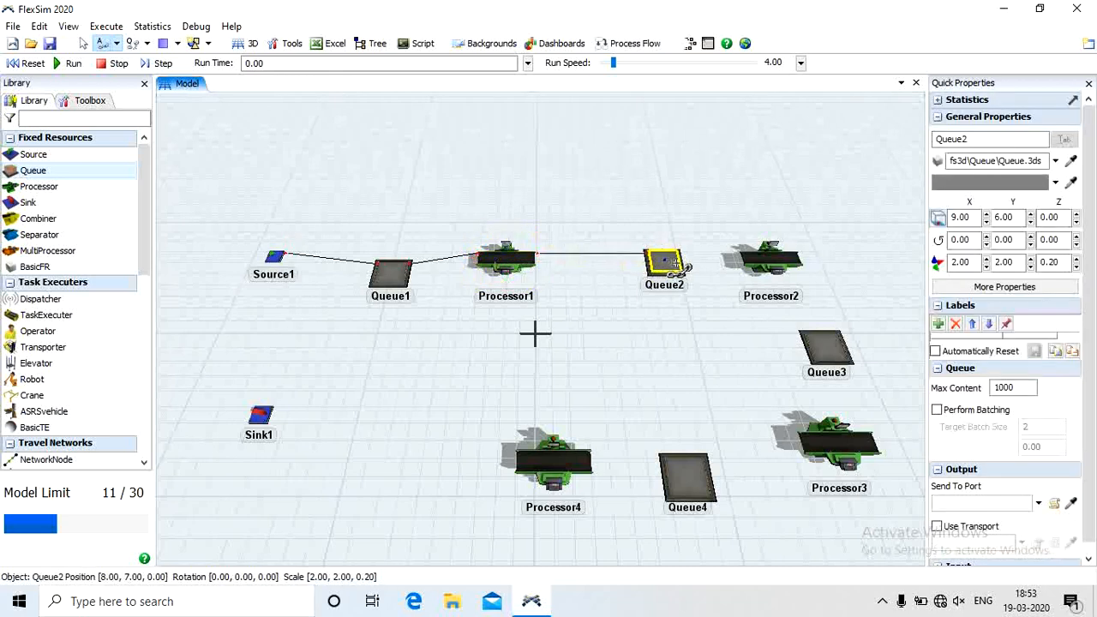
pyautogui.click(771, 259)
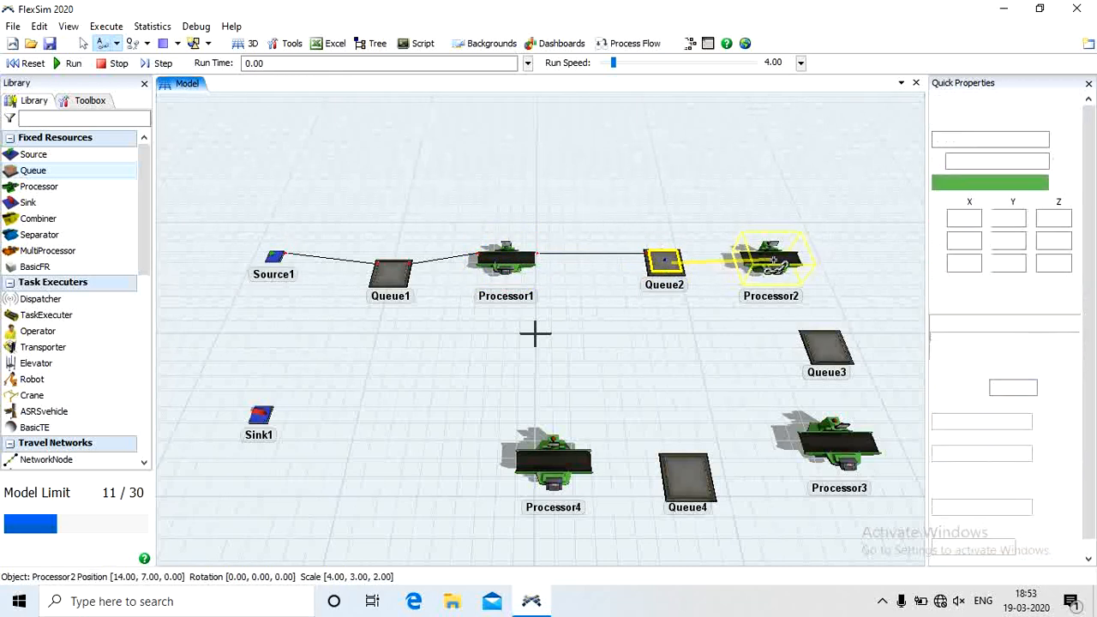
# Step: Continue the object connections from Processor2 through Queue3, Processor3, Queue4 and Processor4 to Sink1, and end connection mode
pyautogui.click(821, 351)
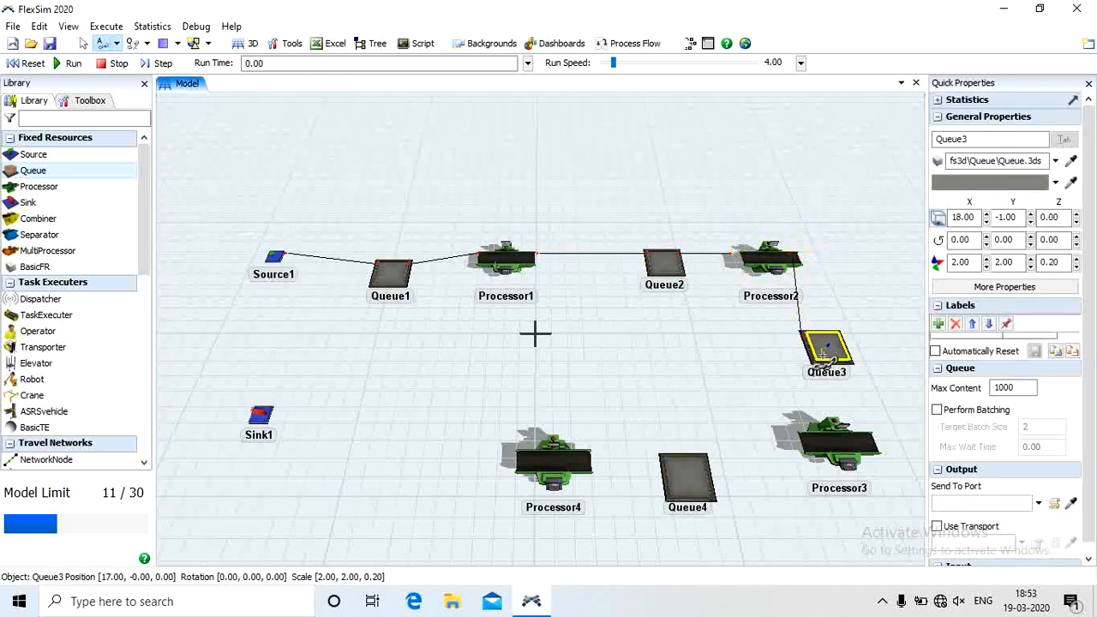
pyautogui.click(831, 445)
pyautogui.click(686, 473)
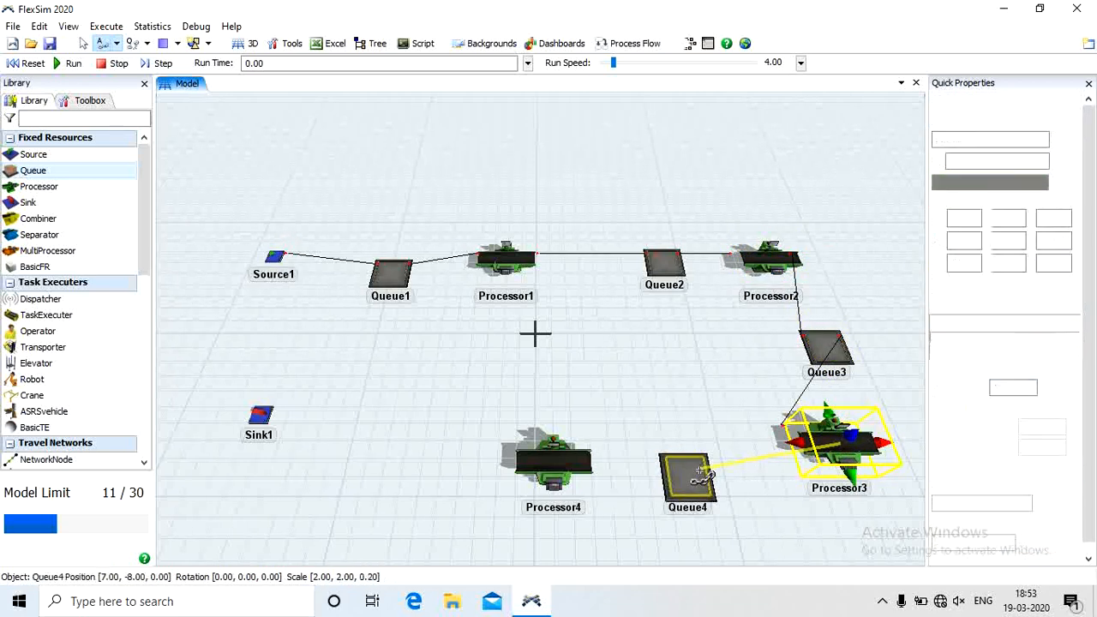
pyautogui.click(562, 454)
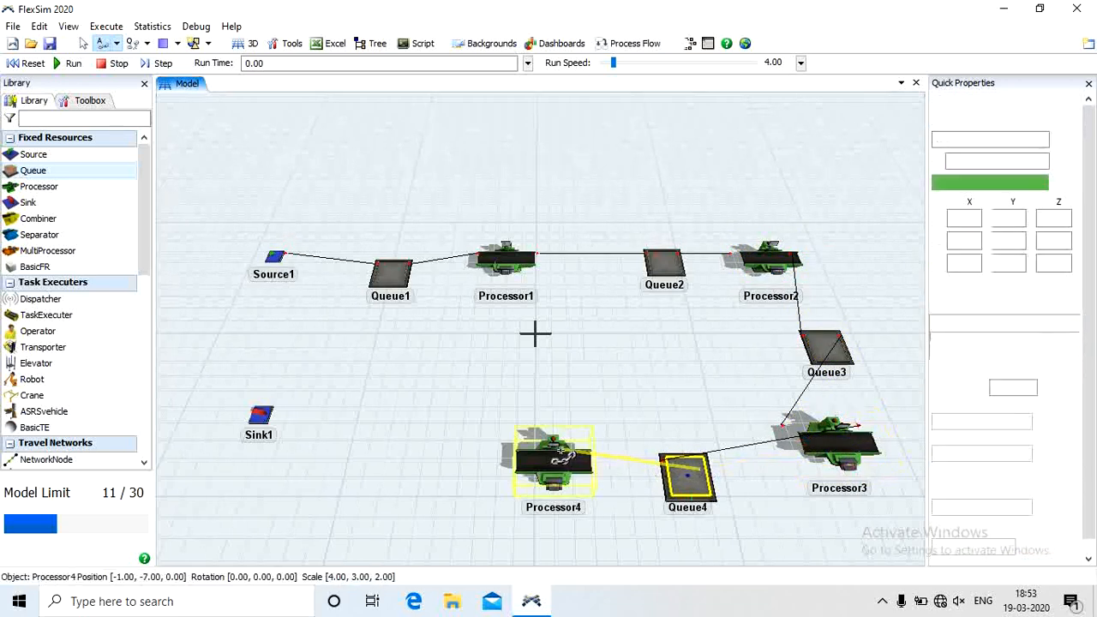
pyautogui.click(261, 415)
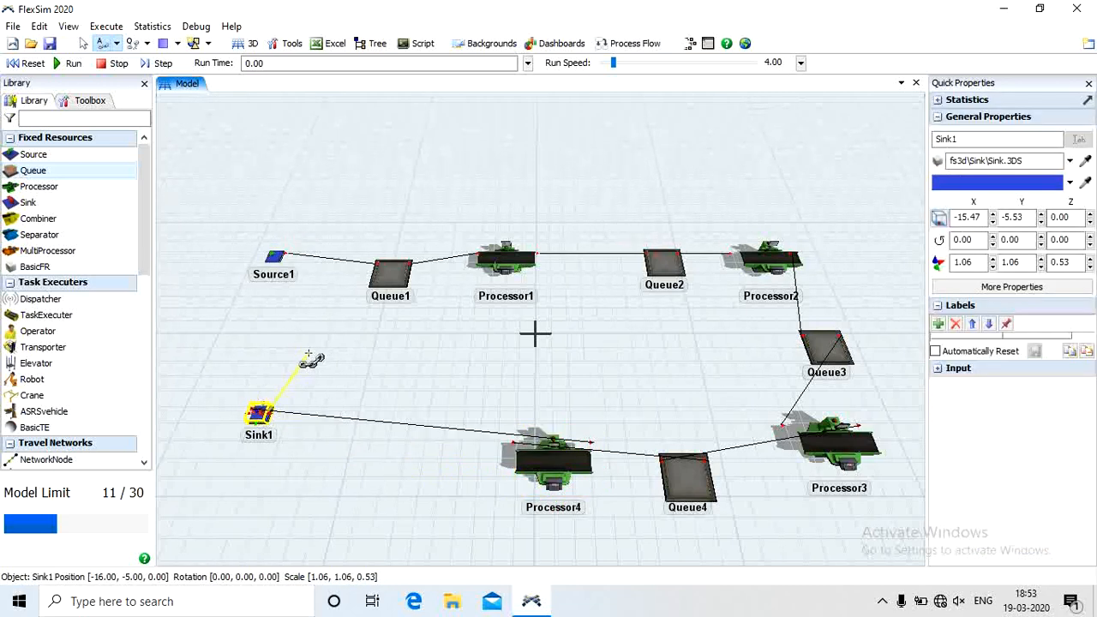
pyautogui.press('Escape')
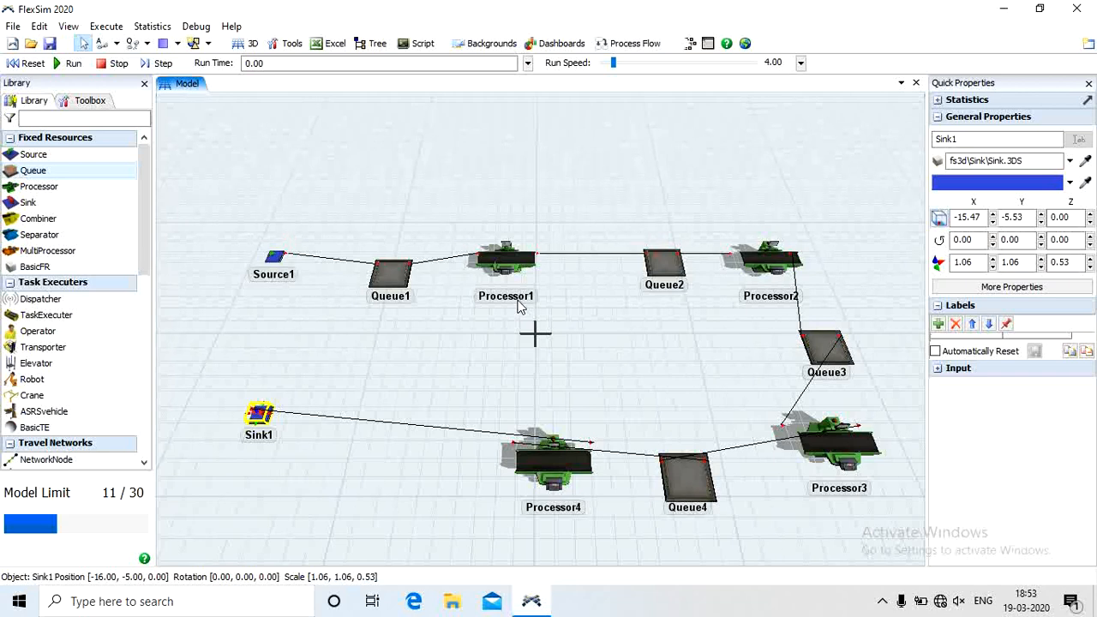
# Step: Set the inter-arrival time of Source1 to 10 and apply the change
pyautogui.click(273, 259)
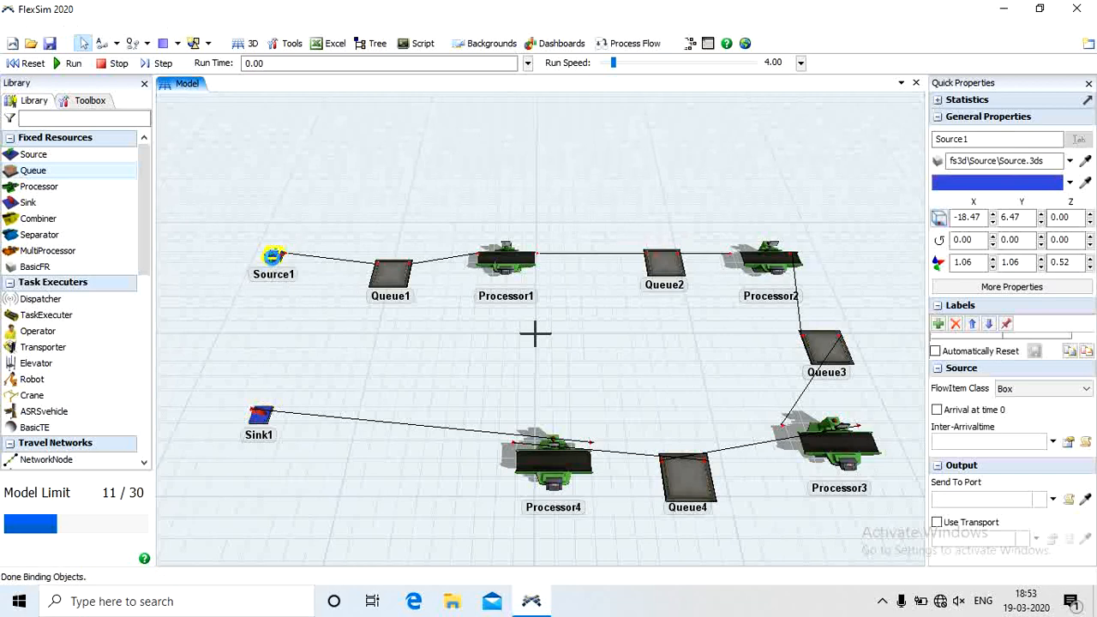
pyautogui.doubleClick(273, 257)
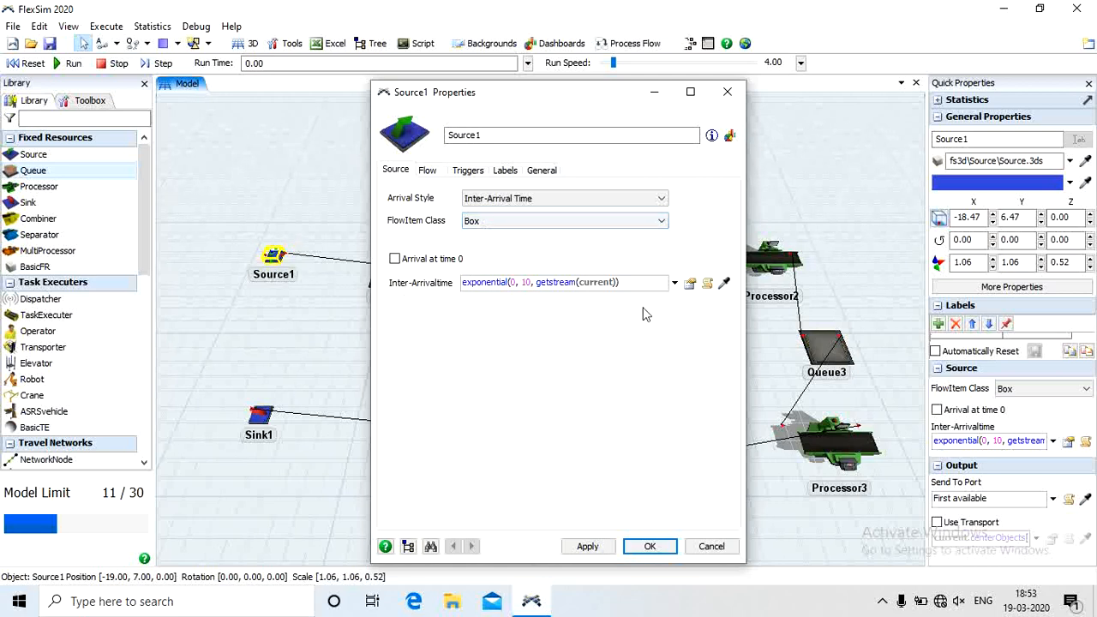
pyautogui.moveTo(634, 286); pyautogui.dragTo(456, 287)
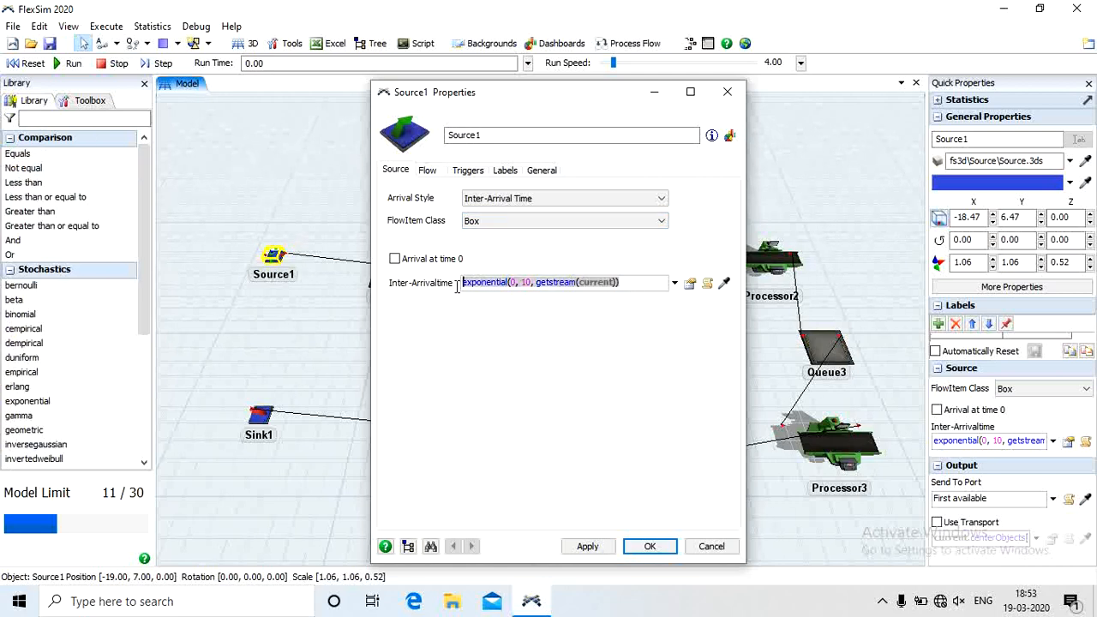
pyautogui.write('10')
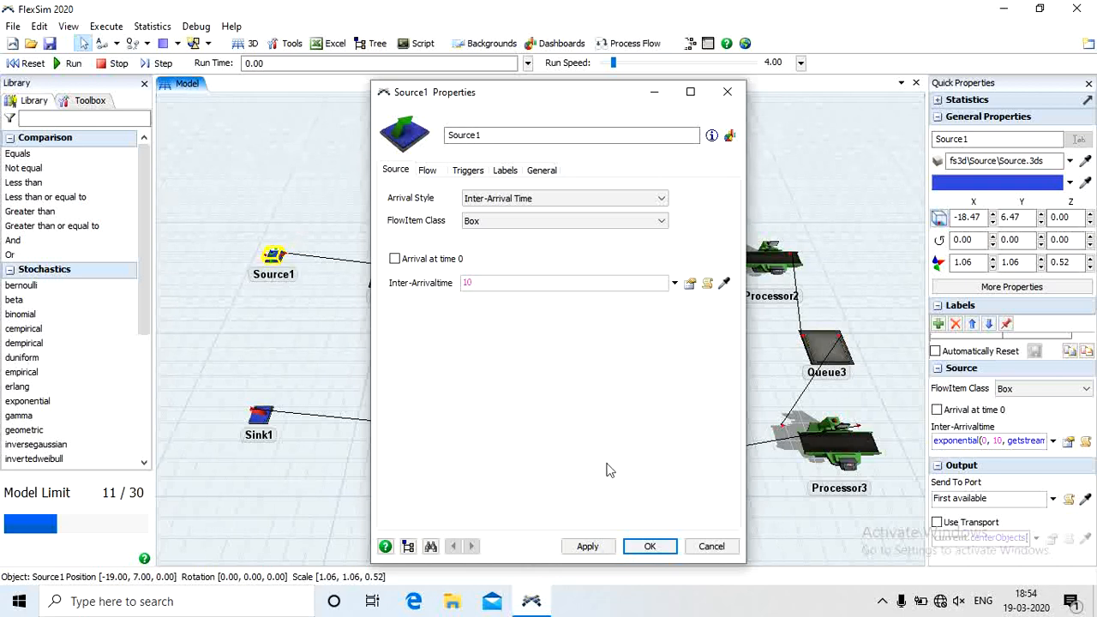
pyautogui.click(651, 547)
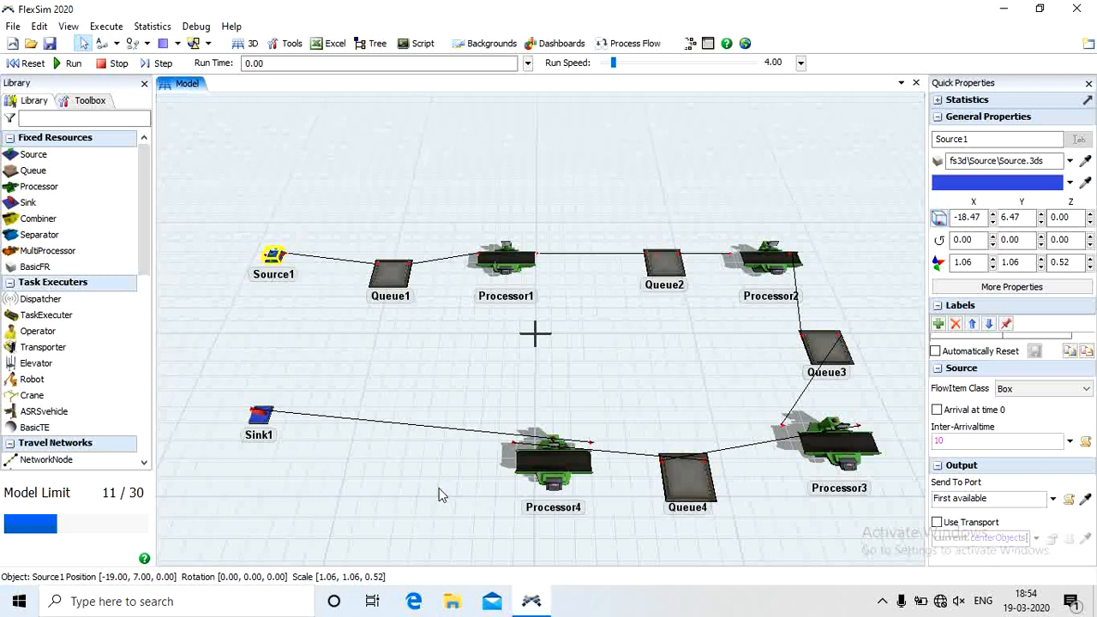
# Step: Check the properties of Queue1, Queue2, Queue3 and Queue4 one after another, accepting each queue's existing settings
pyautogui.doubleClick(400, 287)
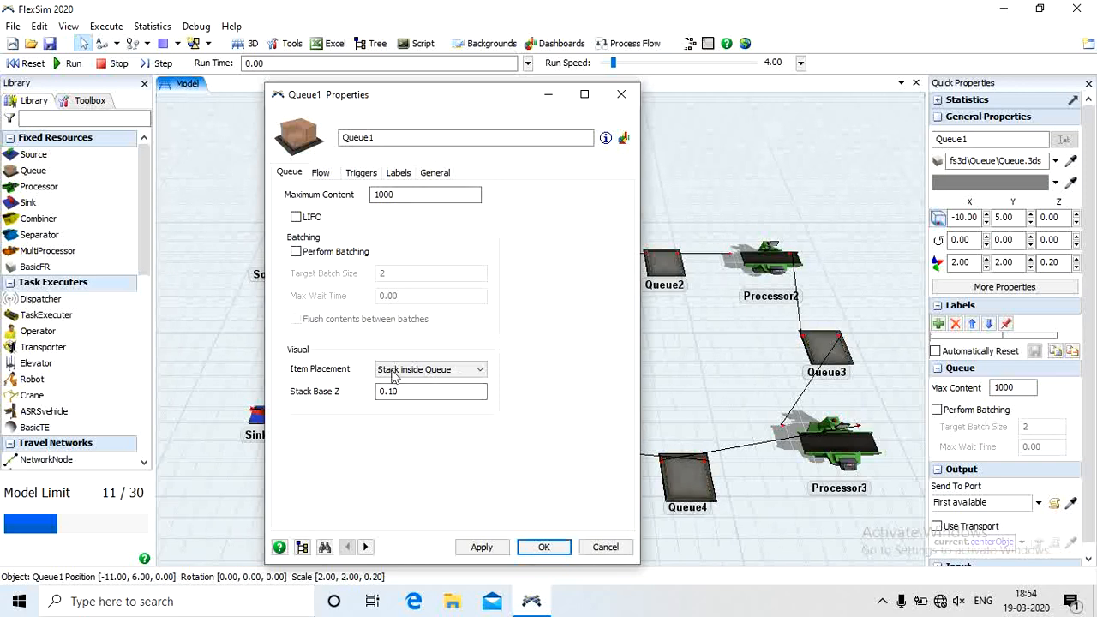
pyautogui.click(559, 553)
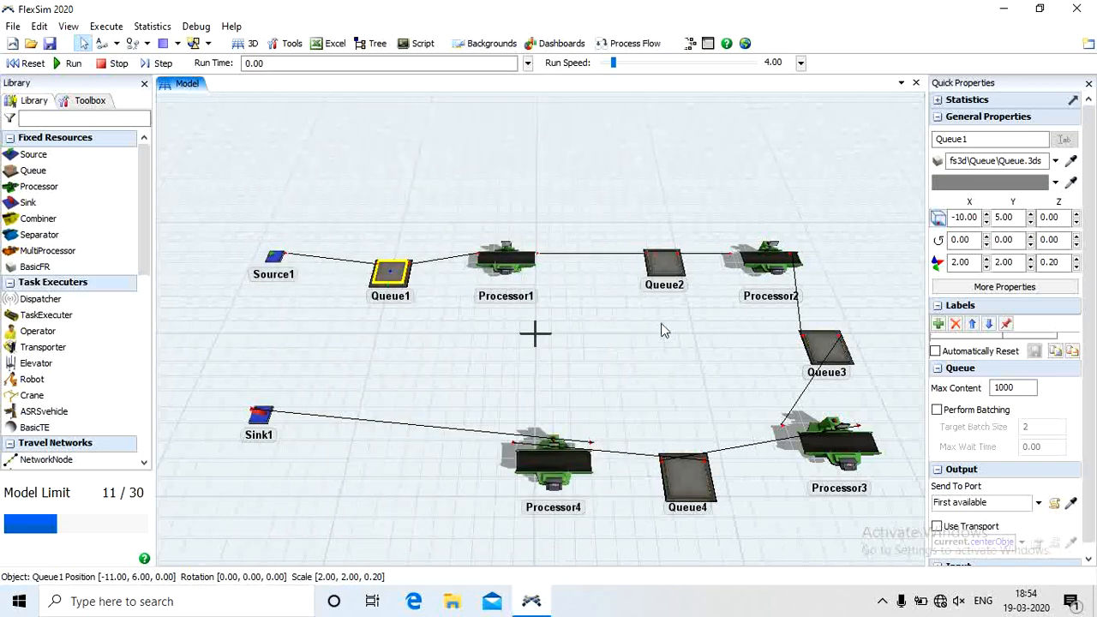
pyautogui.doubleClick(667, 286)
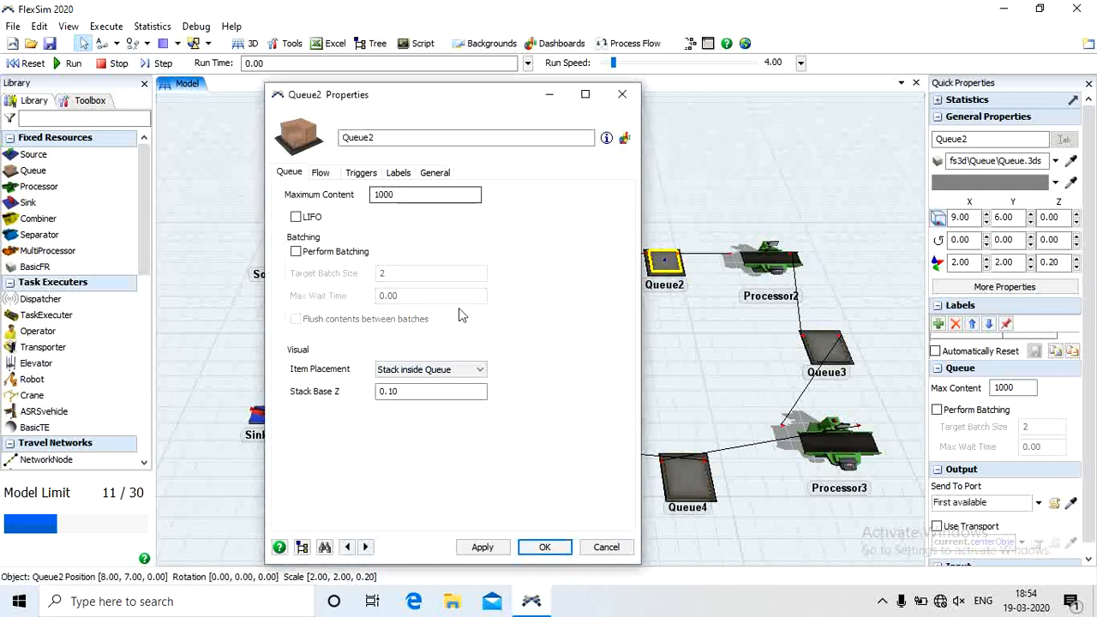
pyautogui.click(547, 547)
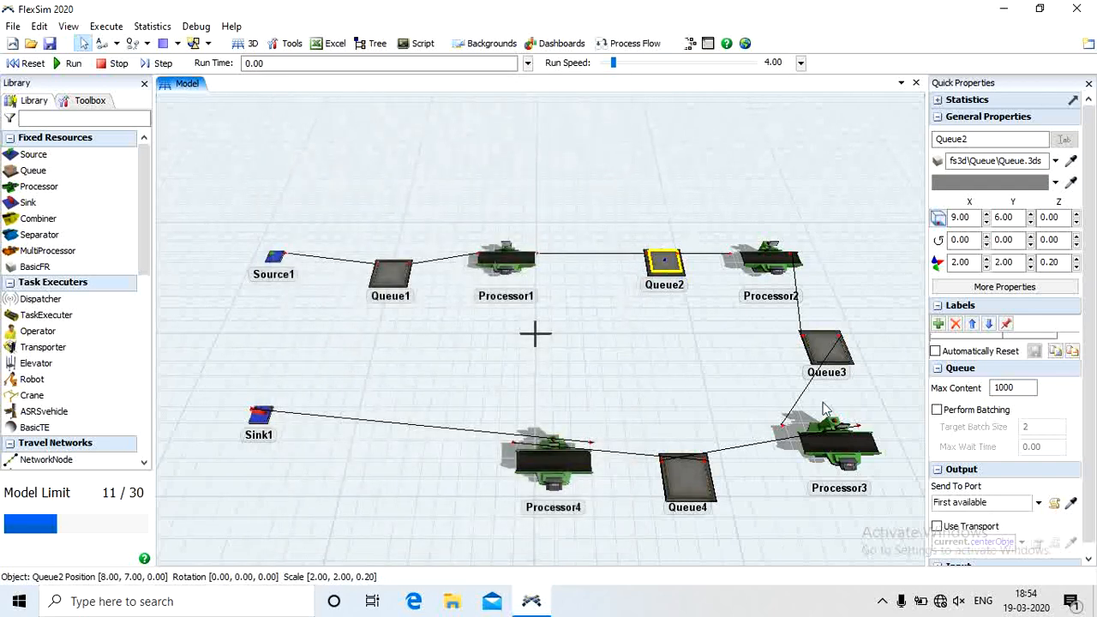
pyautogui.doubleClick(839, 360)
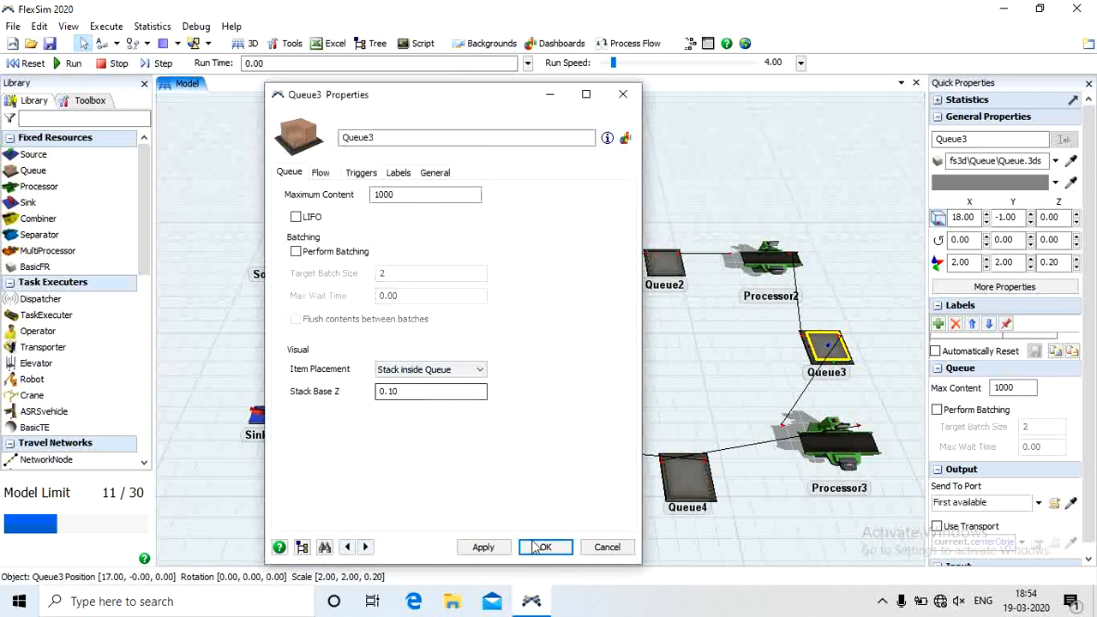
pyautogui.click(686, 485)
pyautogui.doubleClick(686, 480)
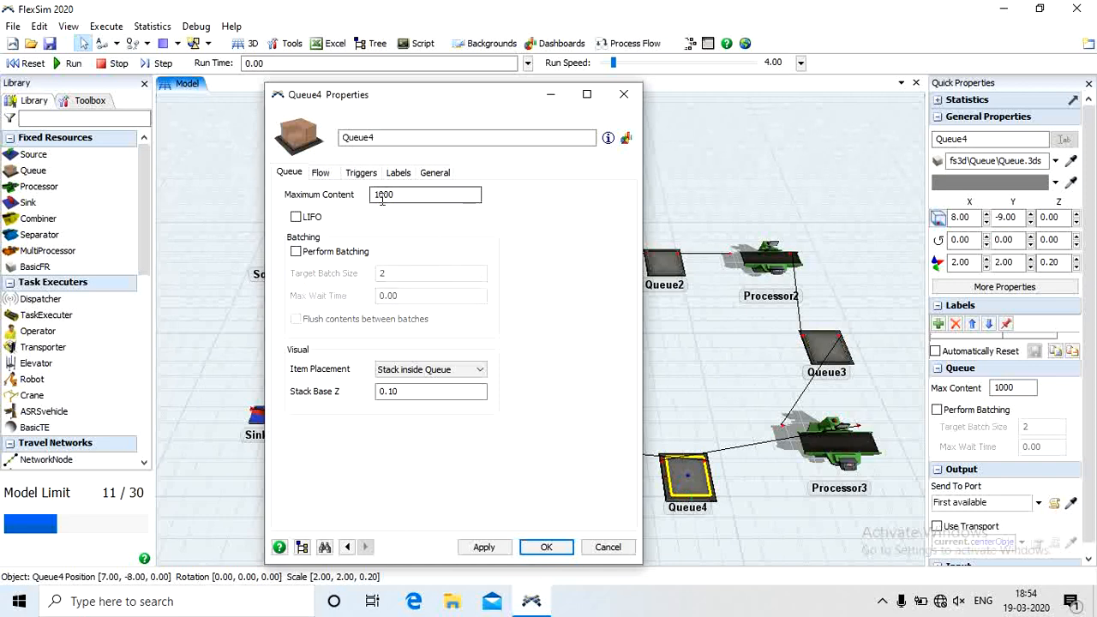
pyautogui.click(550, 548)
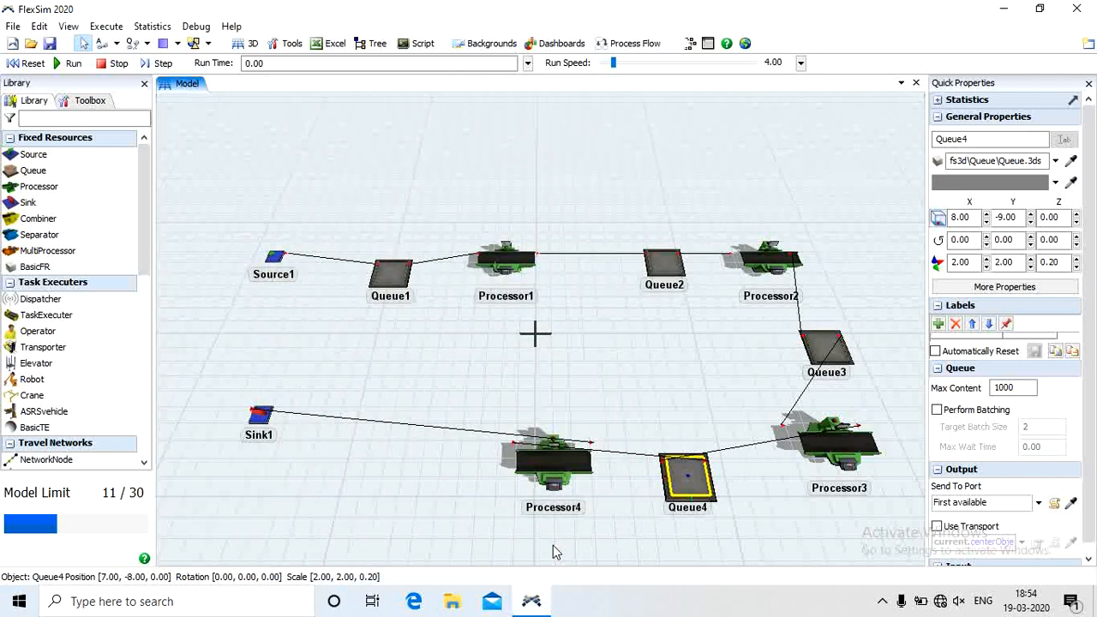
# Step: Rename Processor1 to LATH MC and set both its setup time and its process time to 5
pyautogui.click(515, 269)
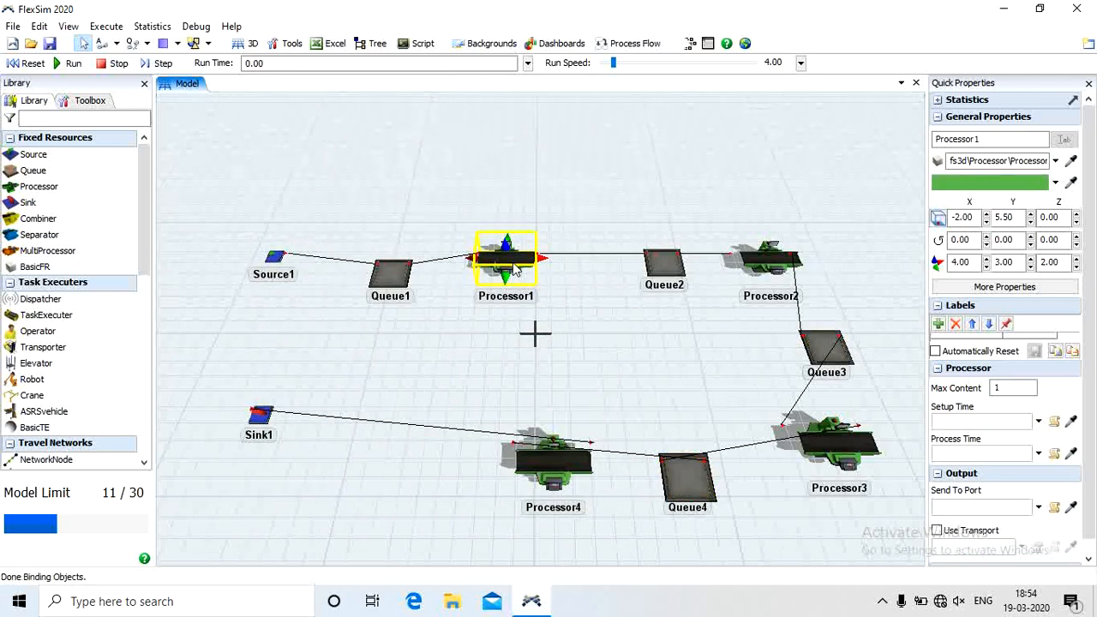
pyautogui.doubleClick(515, 269)
pyautogui.moveTo(382, 137); pyautogui.dragTo(329, 125)
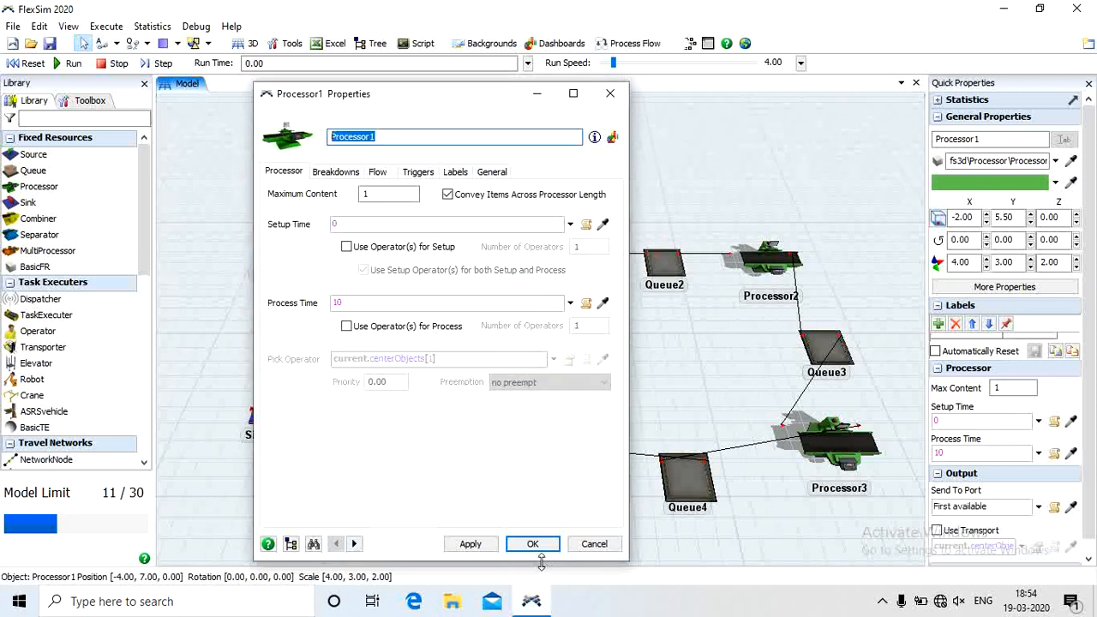
pyautogui.write('LATH MC')
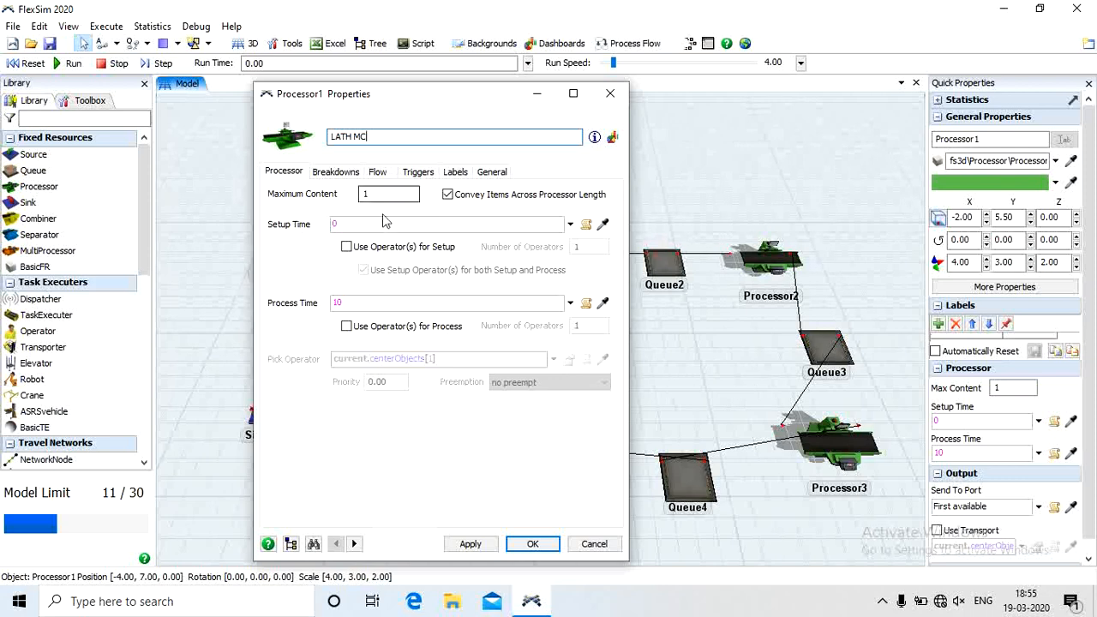
pyautogui.click(333, 223)
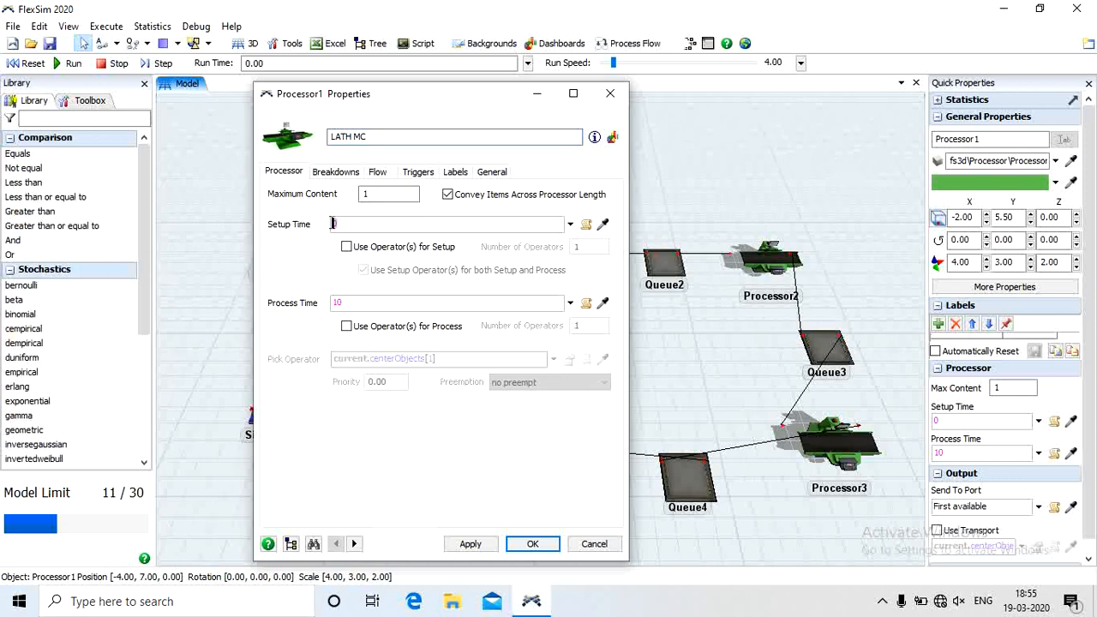
pyautogui.write('5')
pyautogui.moveTo(349, 302); pyautogui.dragTo(332, 306)
pyautogui.click(534, 544)
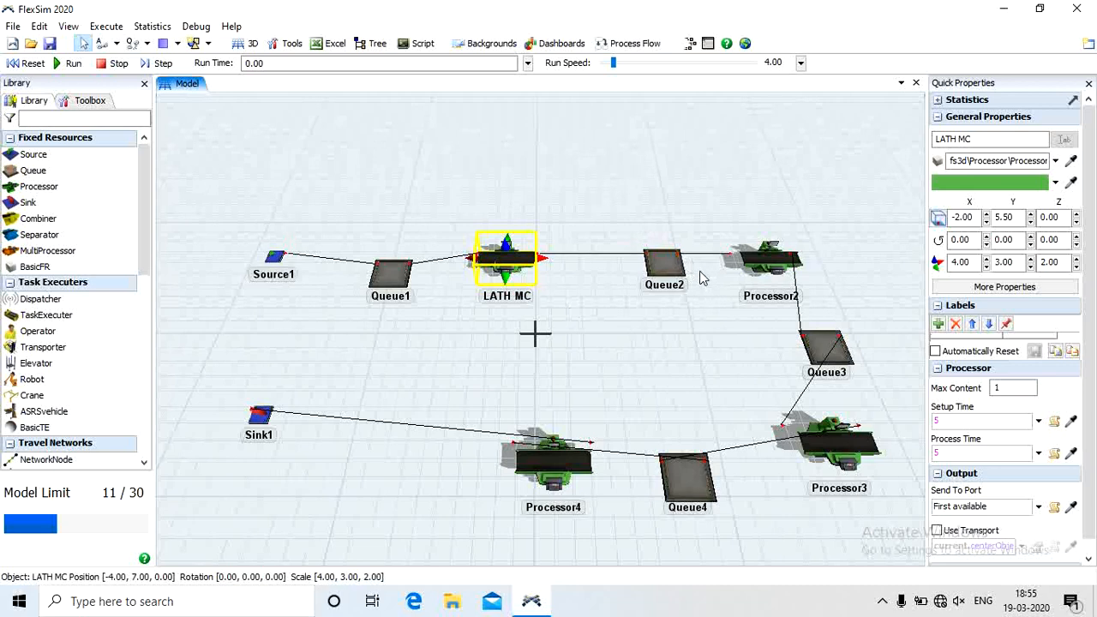
# Step: Rename Processor2 to DRILL MC, with a setup time of 6 and a process time of 9
pyautogui.click(760, 270)
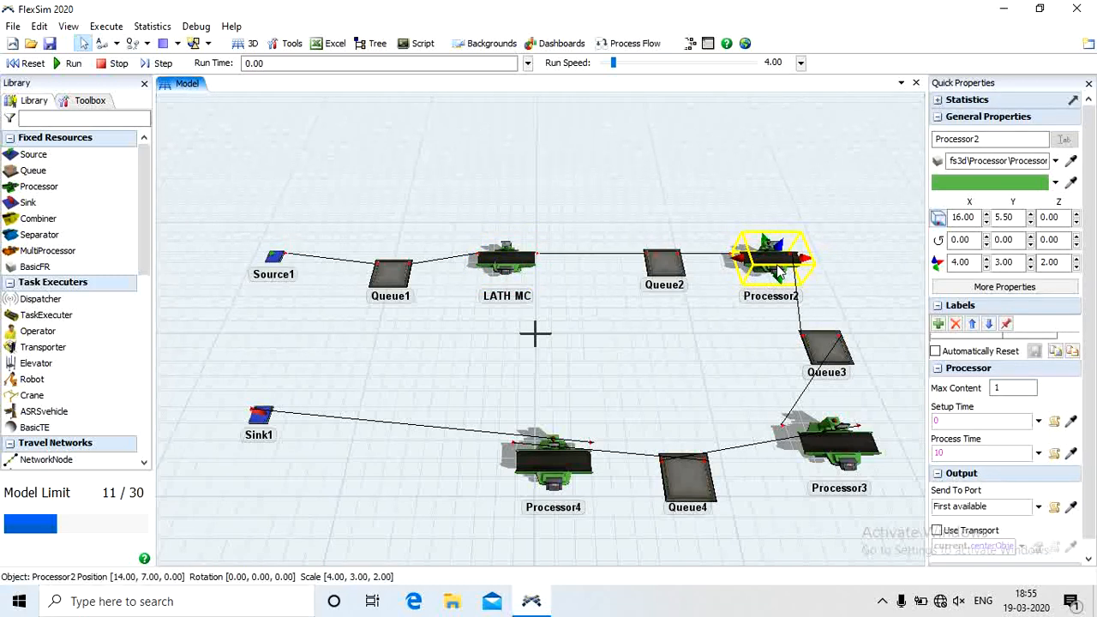
pyautogui.doubleClick(779, 272)
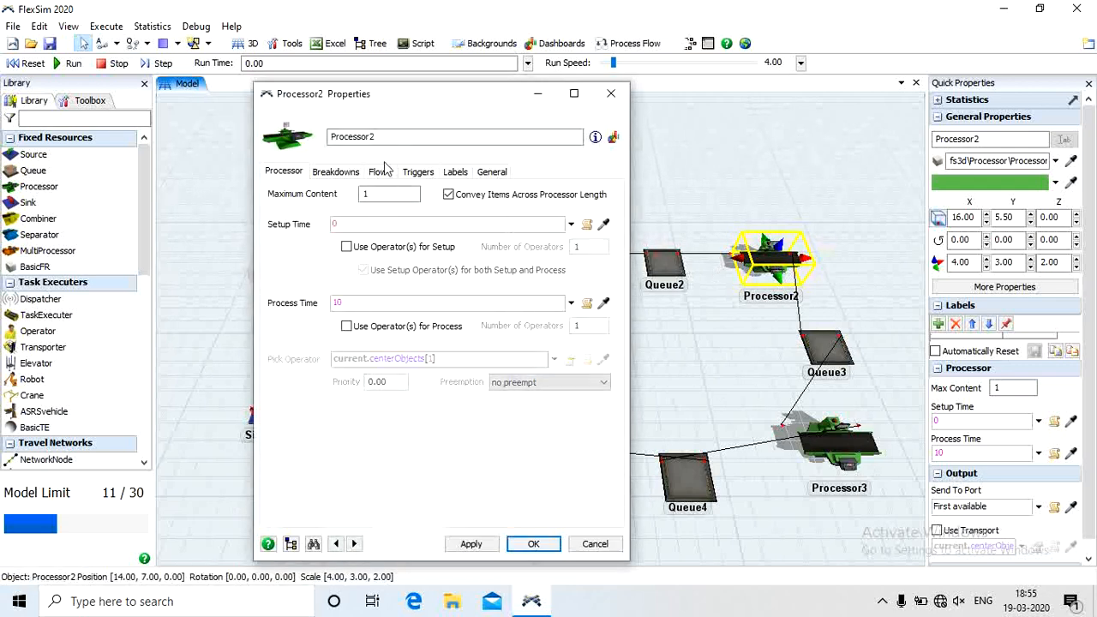
pyautogui.doubleClick(384, 137)
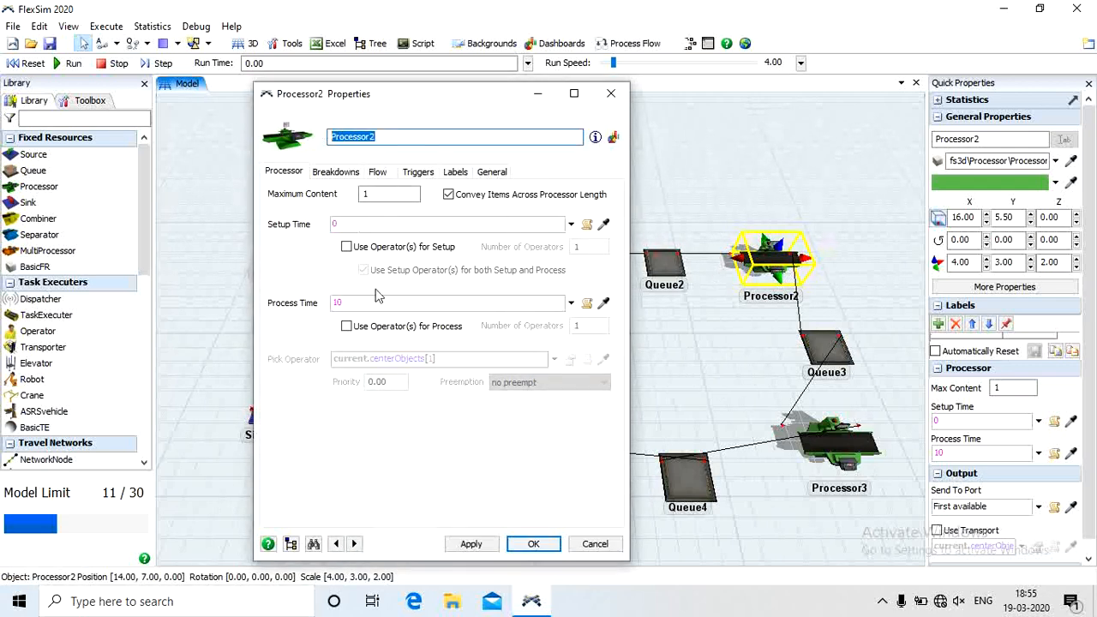
pyautogui.write('DRILL MC')
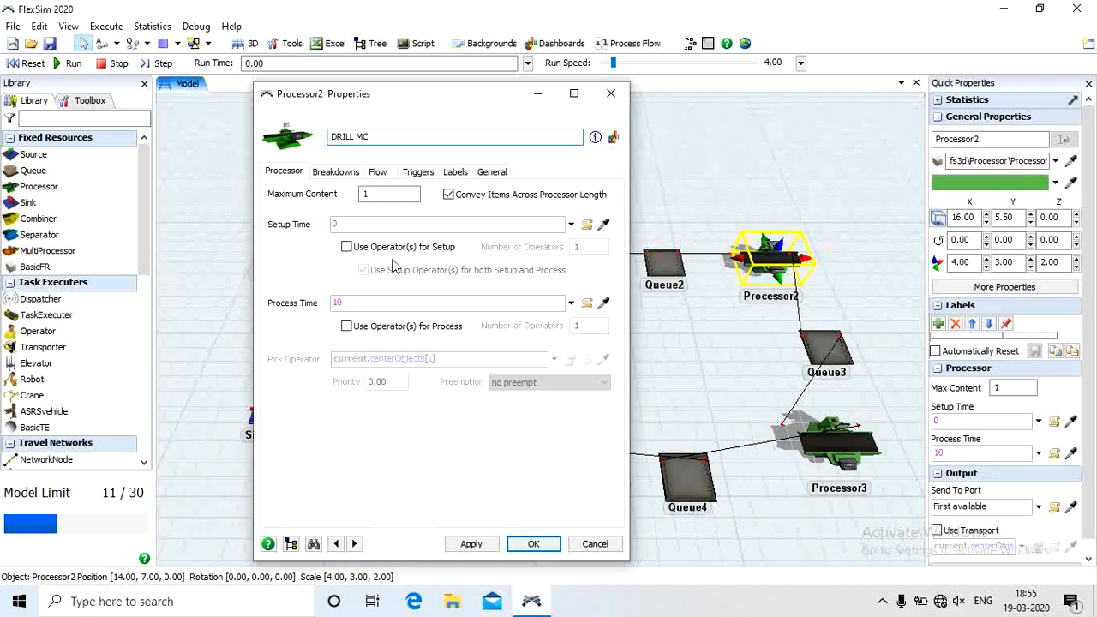
pyautogui.click(333, 225)
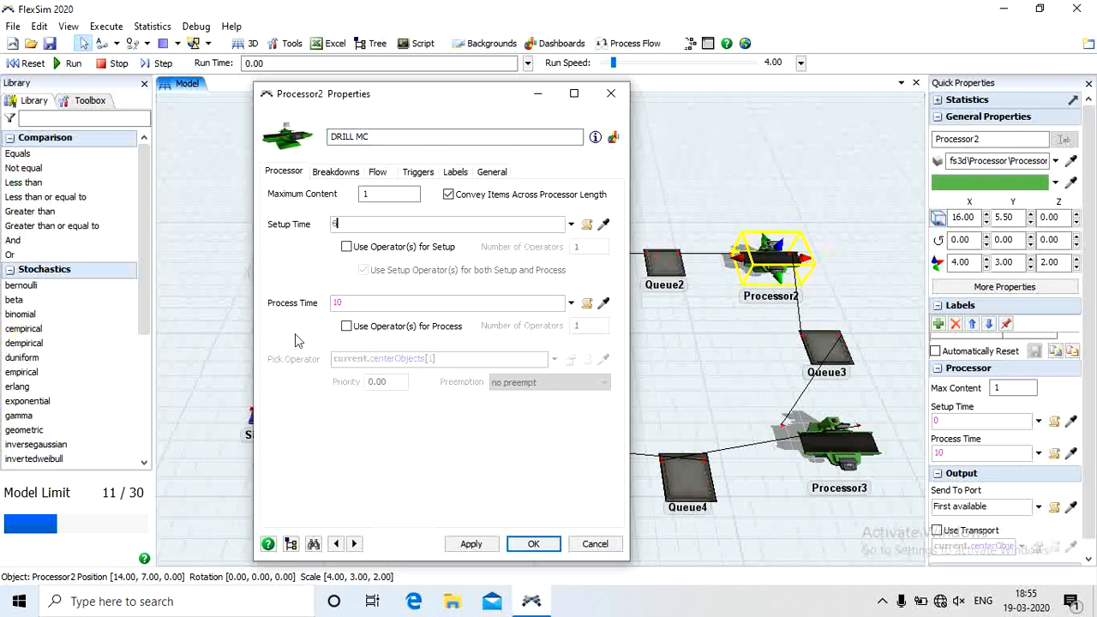
pyautogui.click(348, 302)
pyautogui.write('9')
pyautogui.click(530, 547)
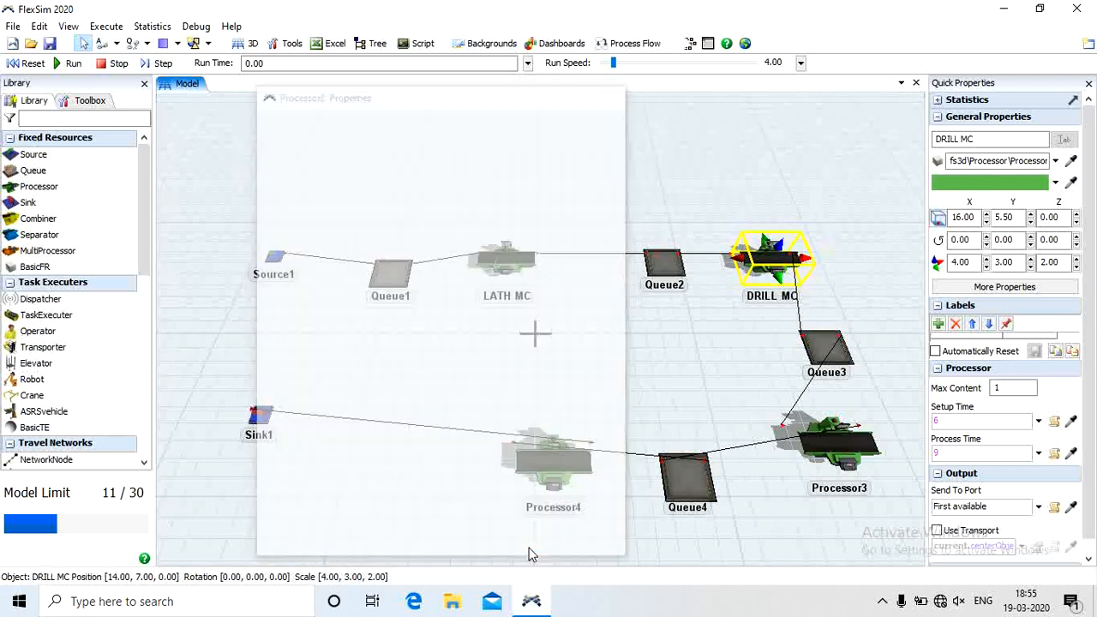
# Step: Rename Processor3 to MILLING MC, with a setup time of 5 and a process time of 15
pyautogui.click(842, 460)
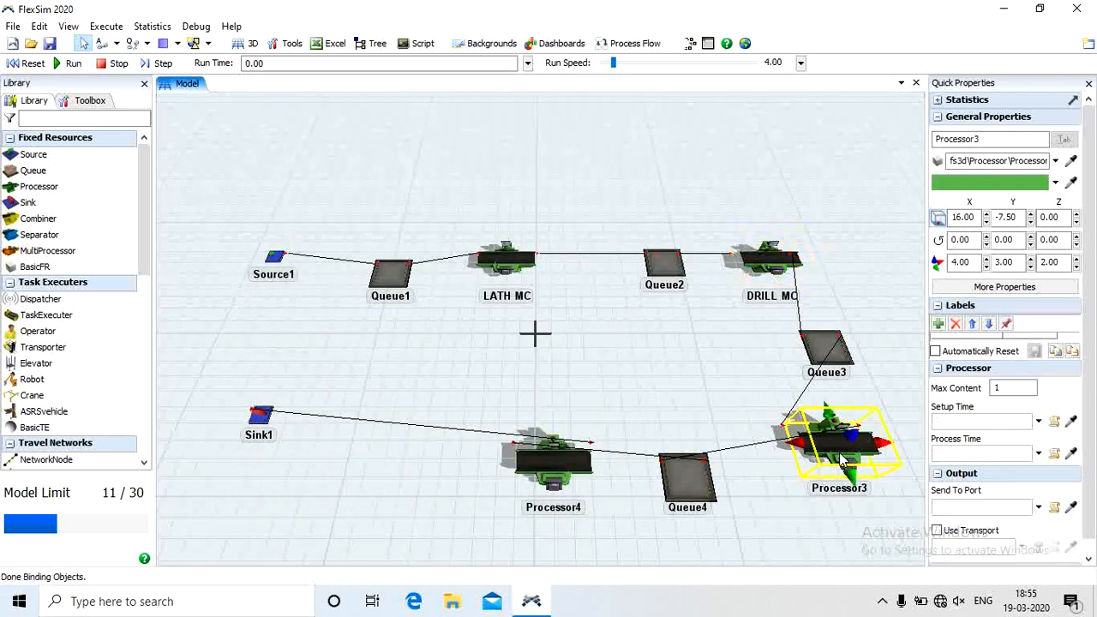
pyautogui.doubleClick(842, 460)
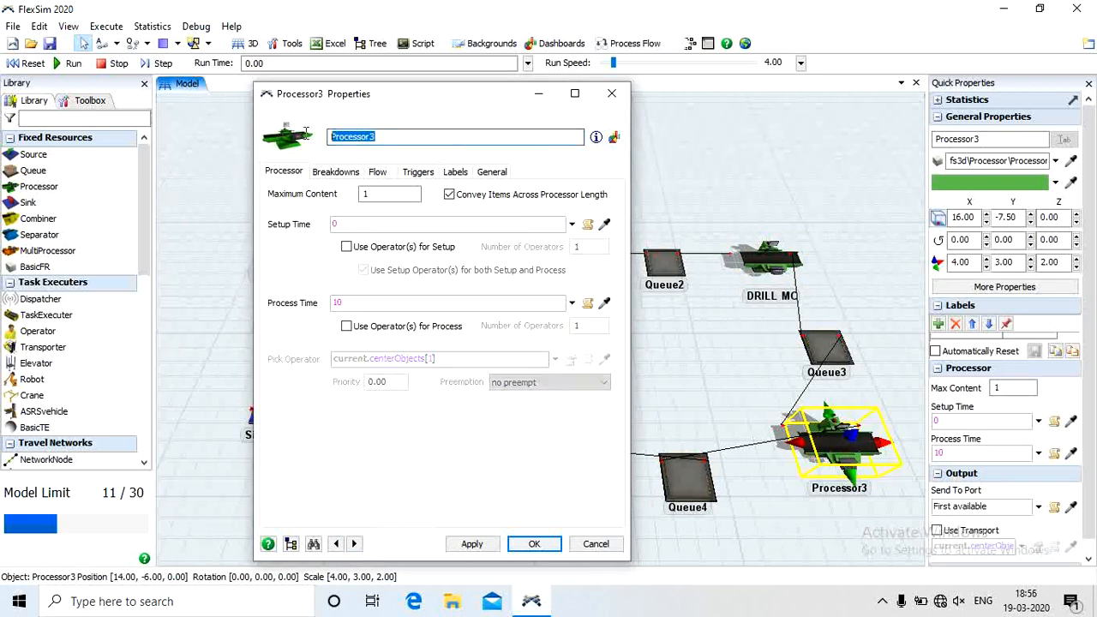
pyautogui.write('MILLING MC')
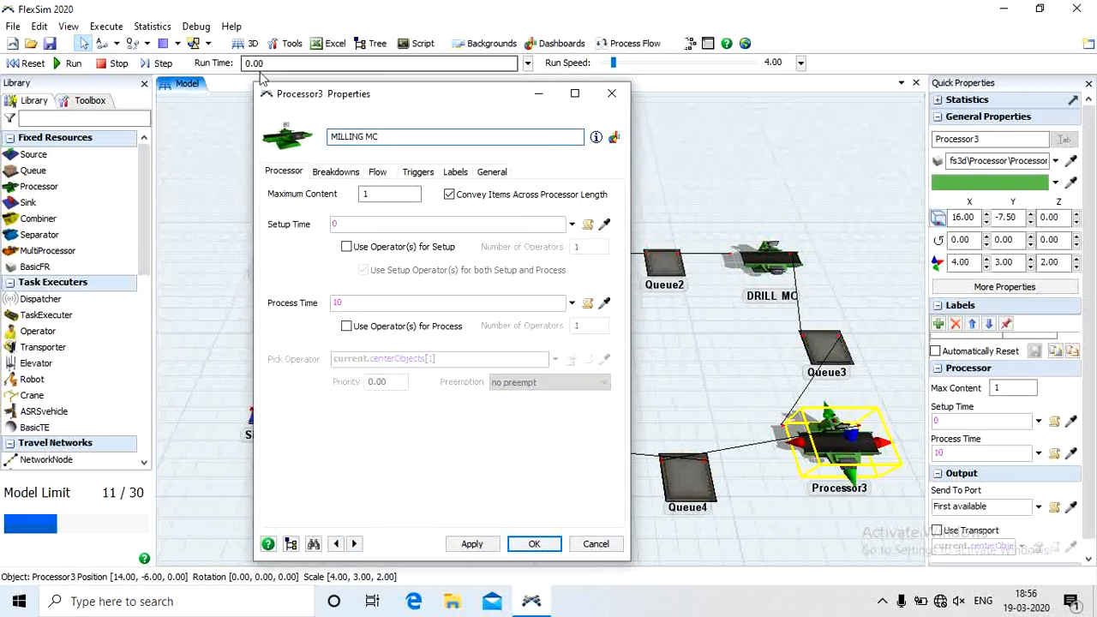
pyautogui.click(329, 223)
pyautogui.write('5')
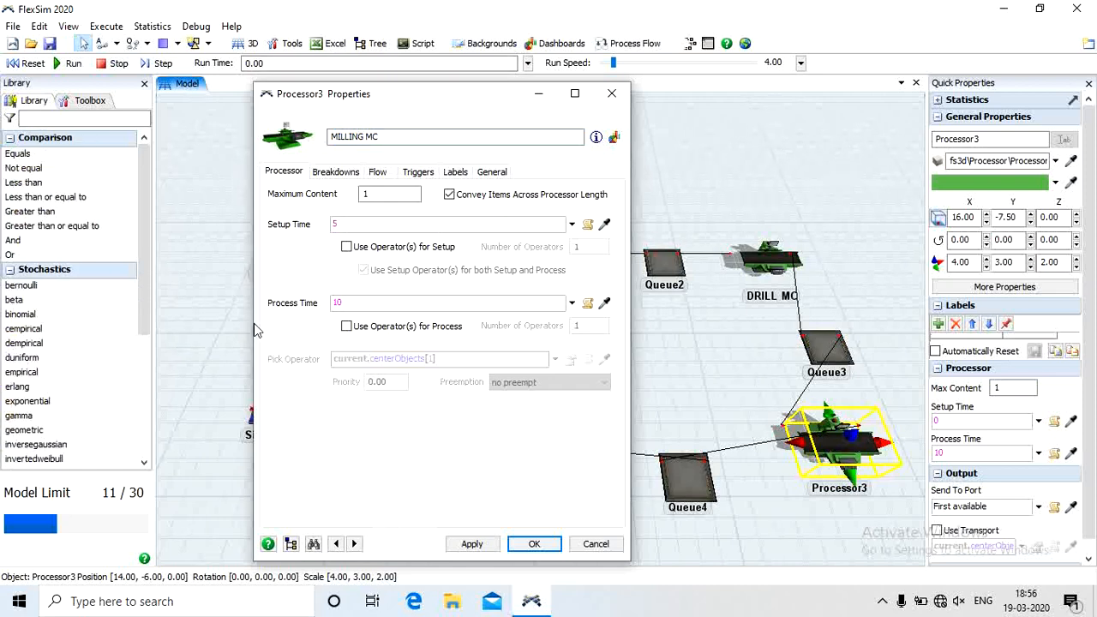
pyautogui.click(328, 301)
pyautogui.click(549, 545)
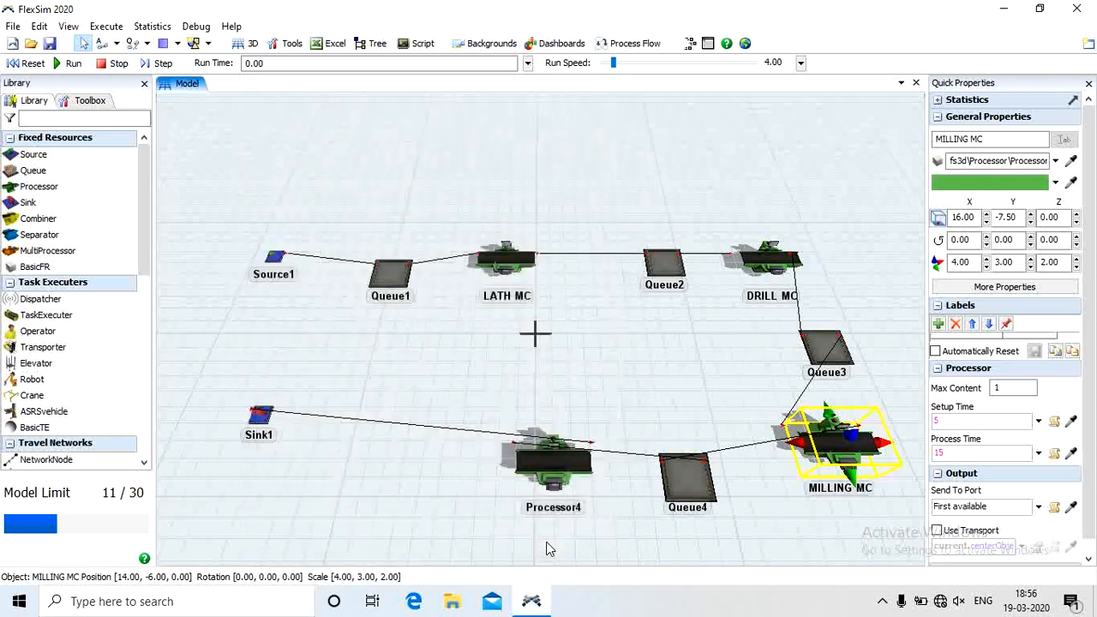
# Step: Rename Processor4 to CUTTING MC, with a setup time of 2 and a process time of 12
pyautogui.click(552, 479)
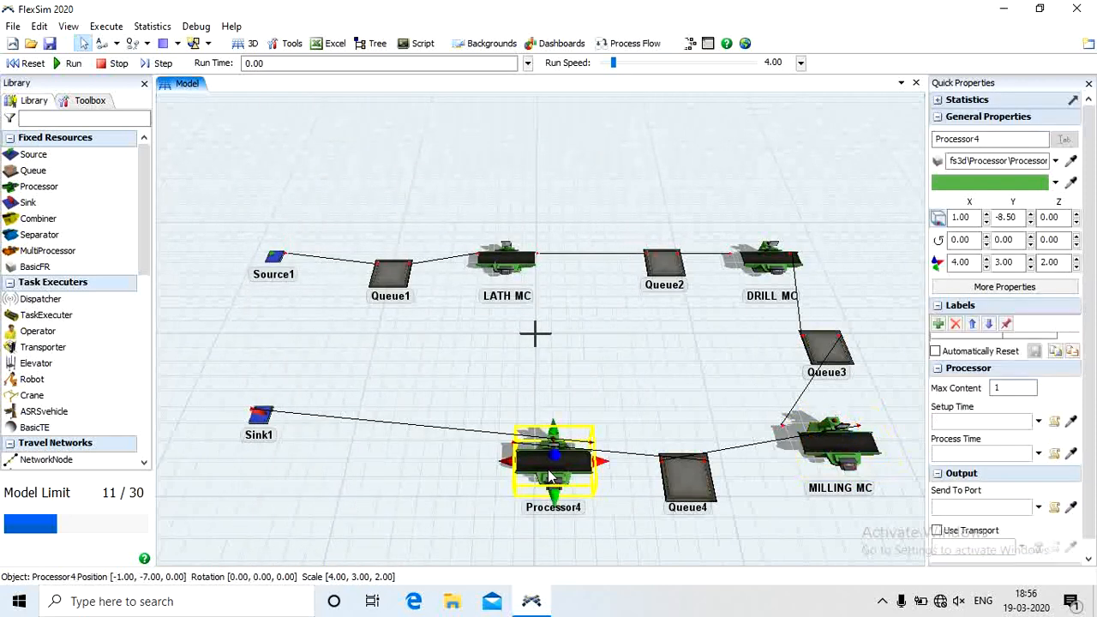
pyautogui.doubleClick(552, 478)
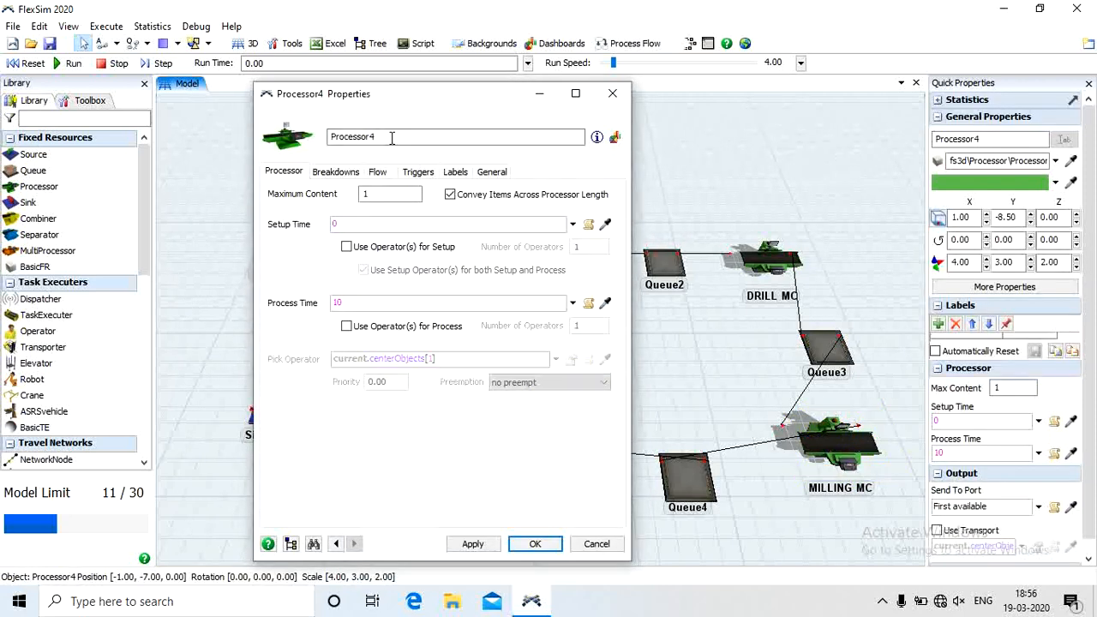
pyautogui.moveTo(392, 137); pyautogui.dragTo(331, 137)
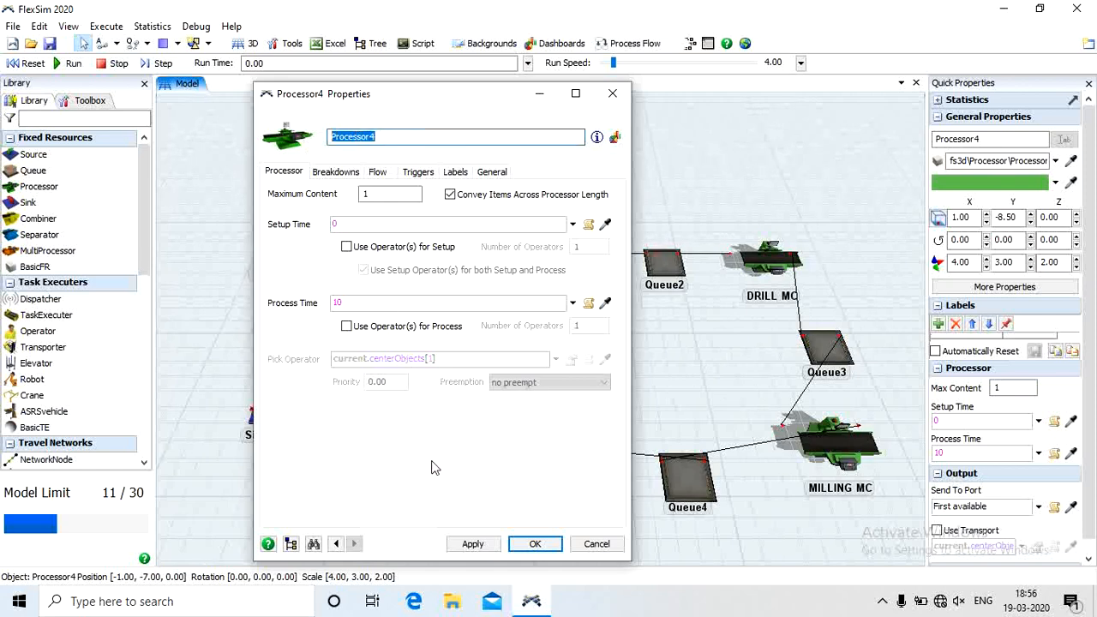
pyautogui.write('CUTTING MC')
pyautogui.click(351, 224)
pyautogui.write('2')
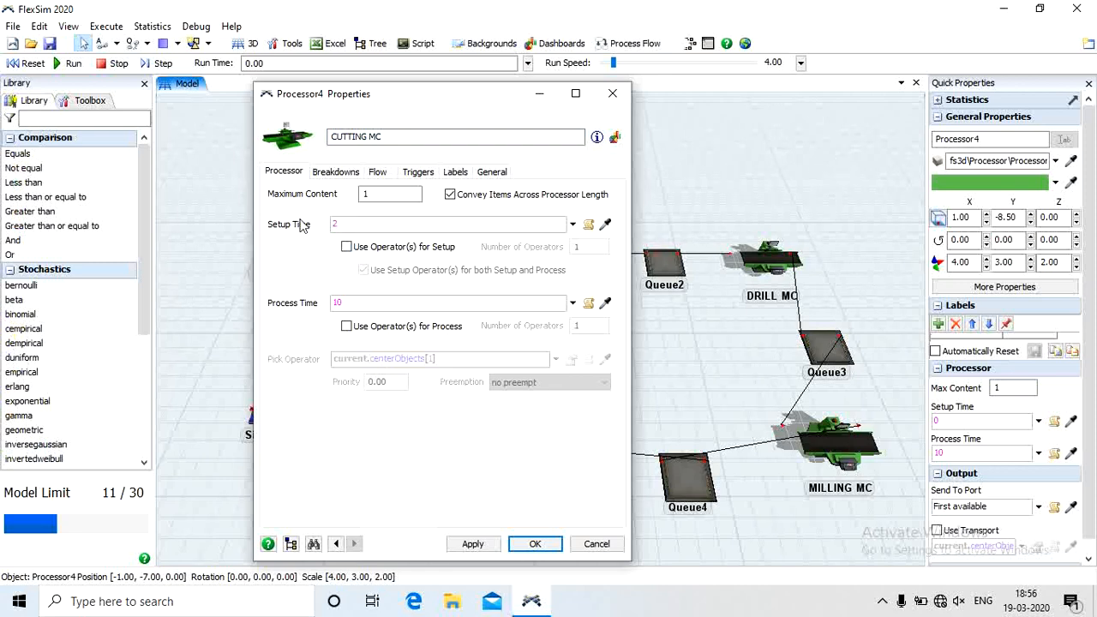
pyautogui.moveTo(351, 304); pyautogui.dragTo(323, 303)
pyautogui.click(528, 545)
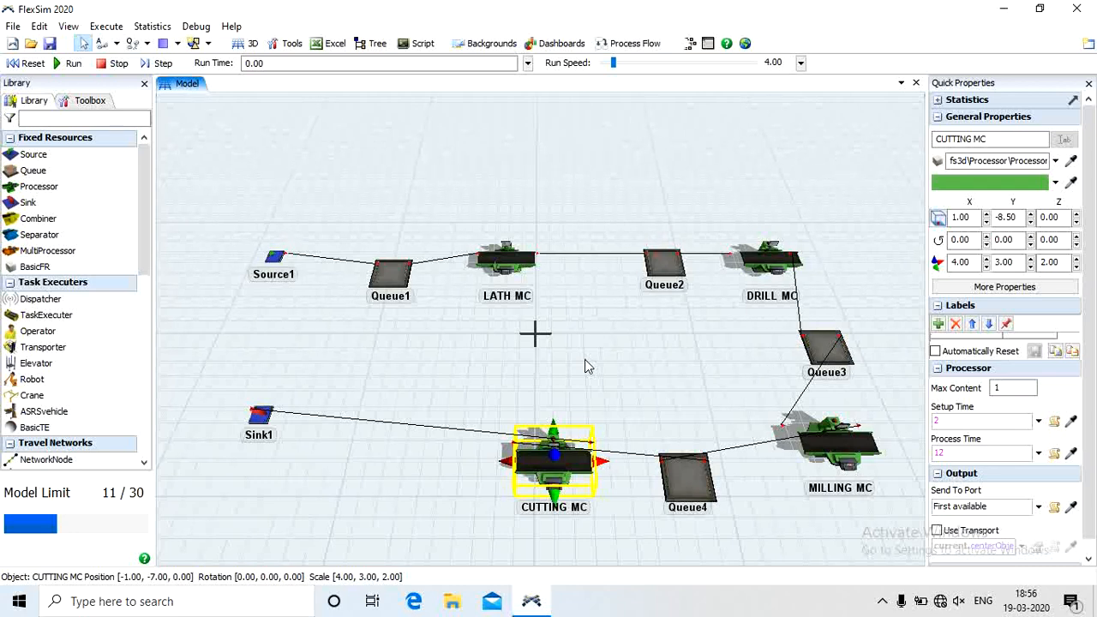
# Step: Enable a stop time for the simulation run and set it to 2880 seconds
pyautogui.click(528, 63)
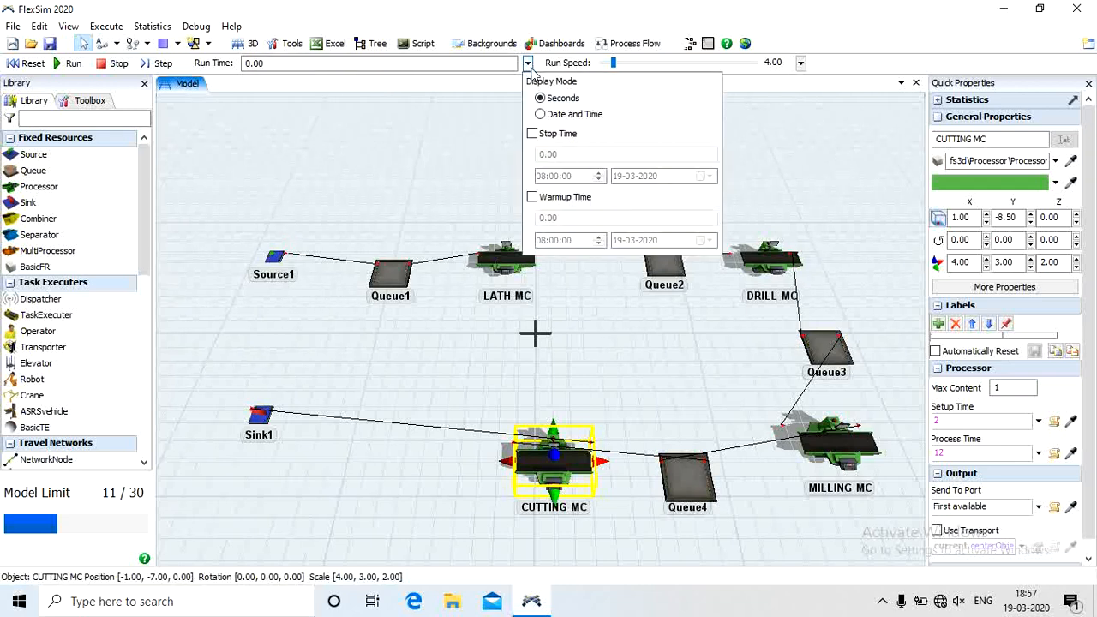
pyautogui.click(532, 133)
pyautogui.click(568, 156)
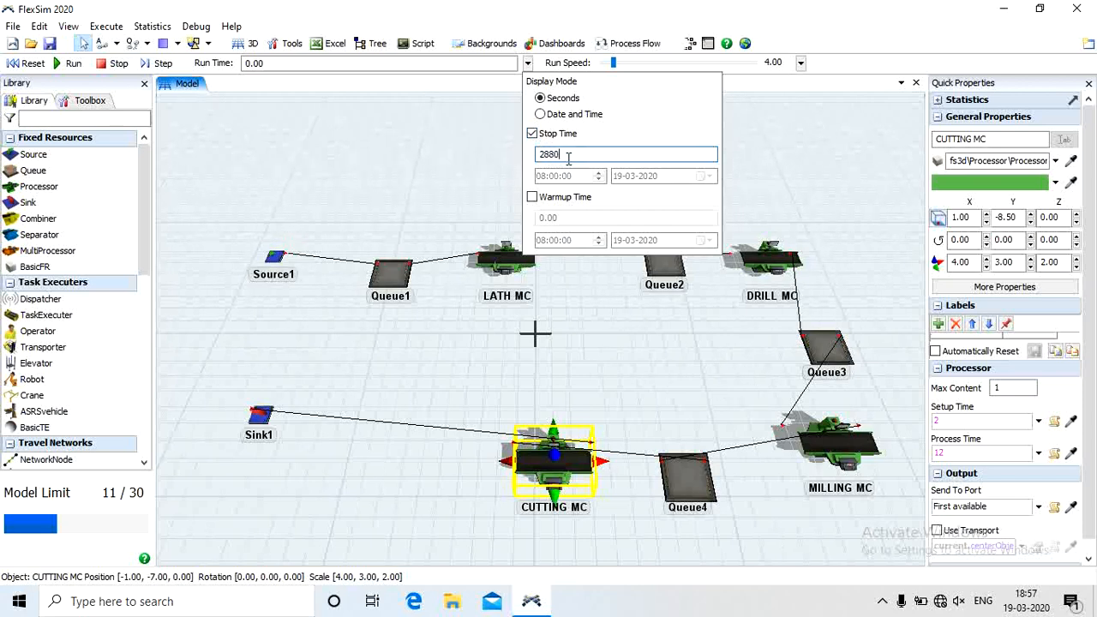
pyautogui.write('2880')
pyautogui.click(484, 168)
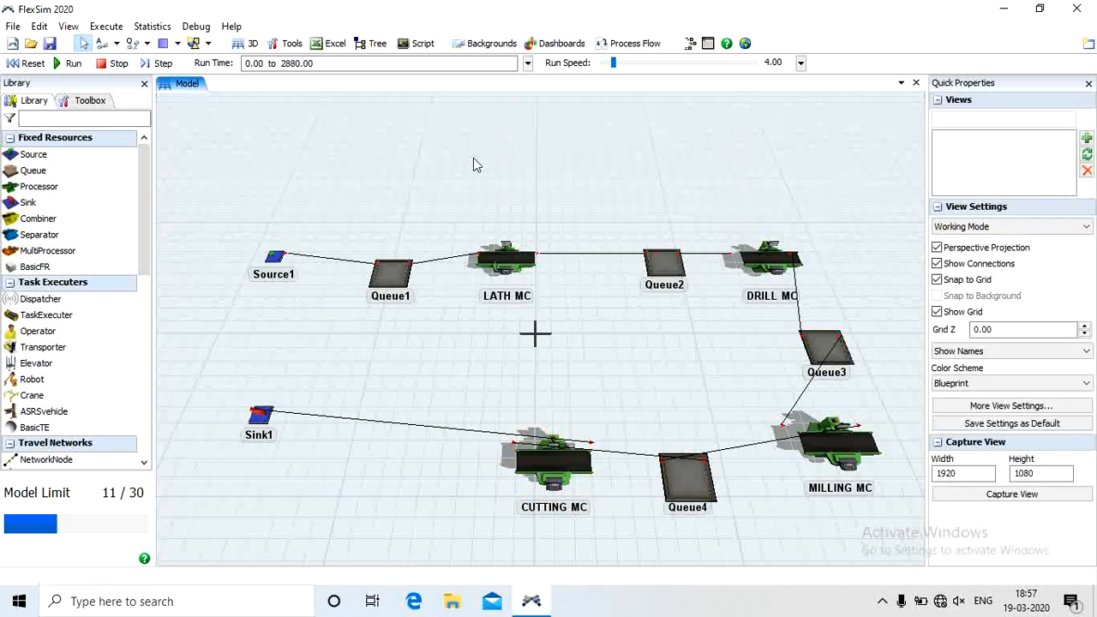
# Step: Reset and run the simulation, raising the run speed to about 1478 while it runs
pyautogui.click(30, 65)
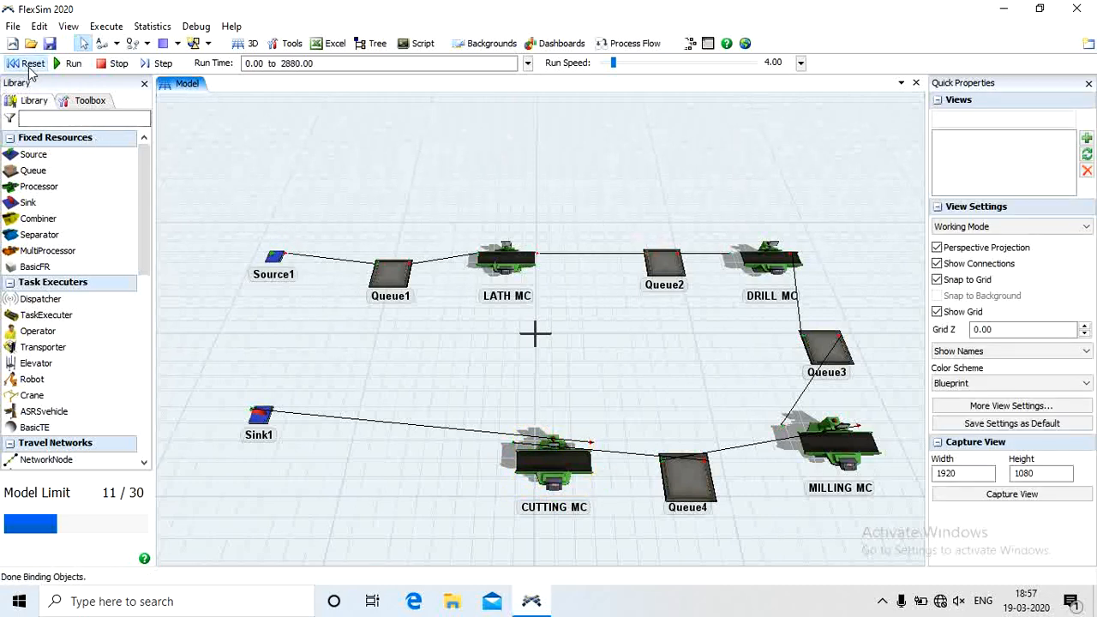
pyautogui.click(72, 65)
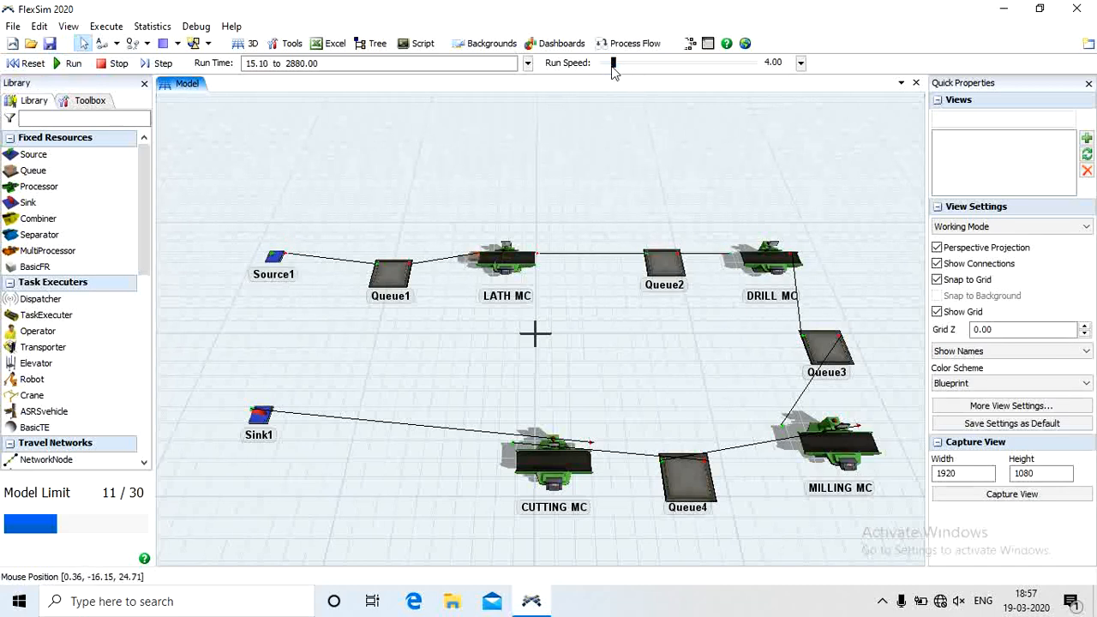
pyautogui.moveTo(614, 65); pyautogui.dragTo(626, 66)
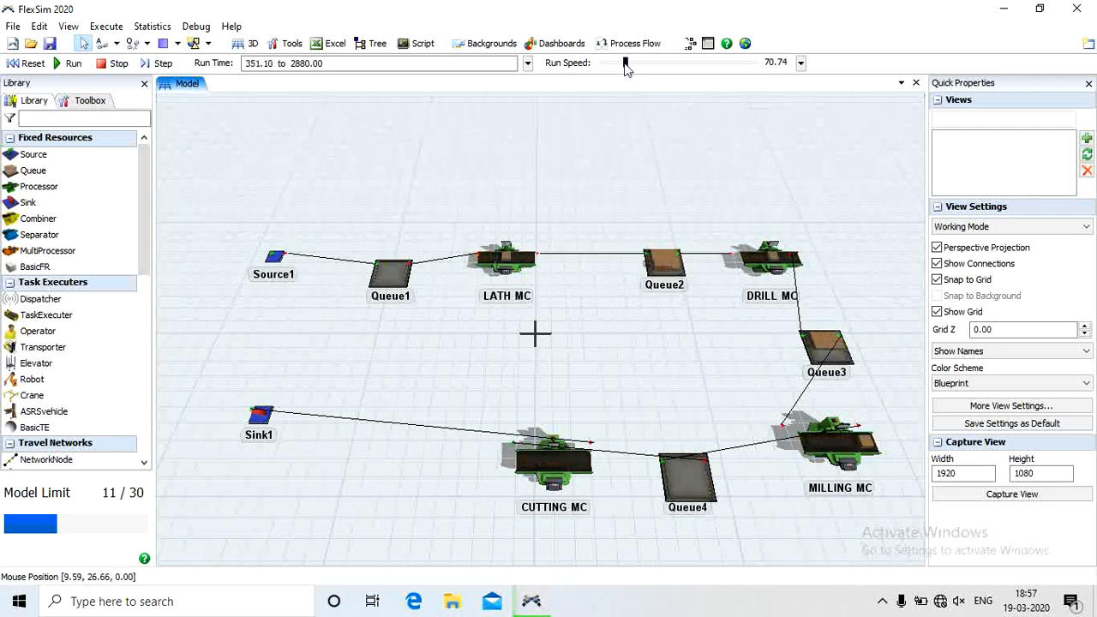
pyautogui.moveTo(625, 66); pyautogui.dragTo(652, 69)
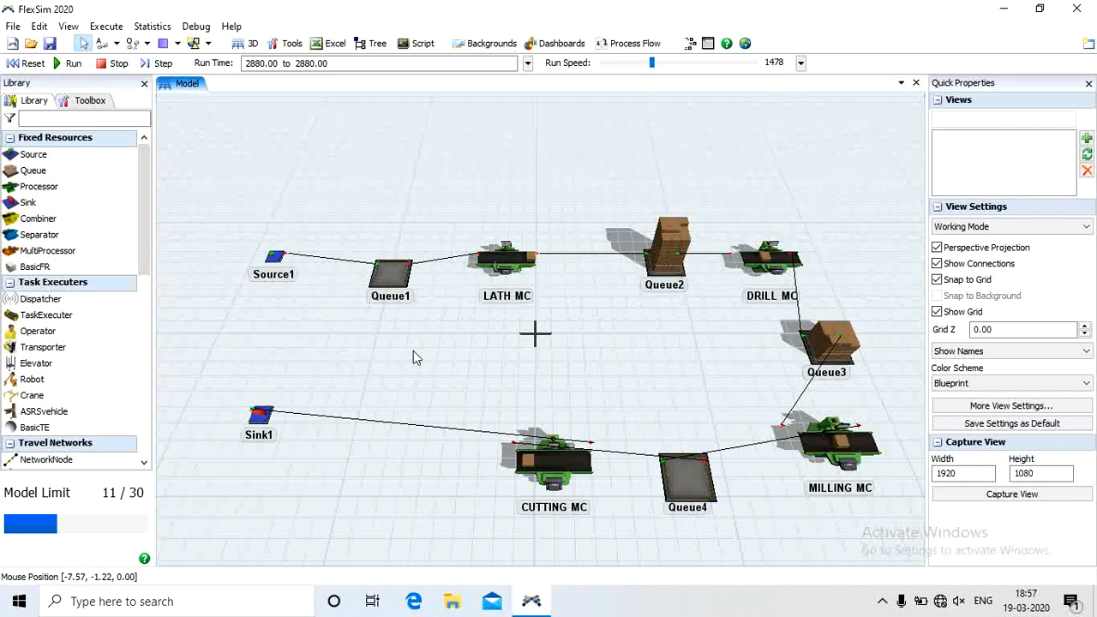
# Step: Inspect the throughput statistics of Sink1 and Source1 after the completed run
pyautogui.click(260, 416)
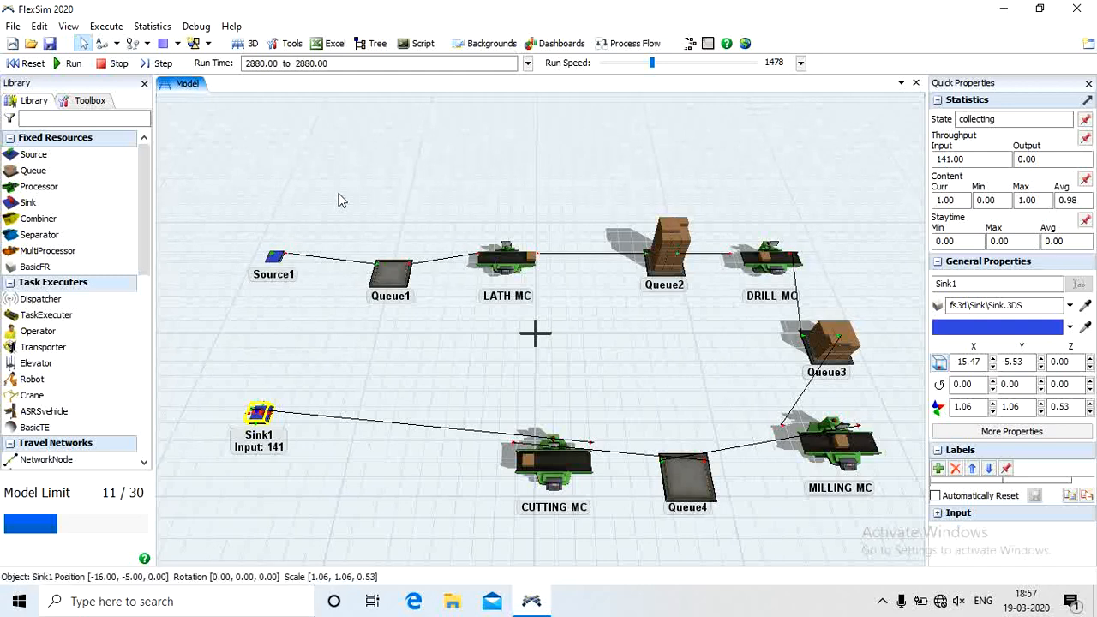
pyautogui.click(282, 276)
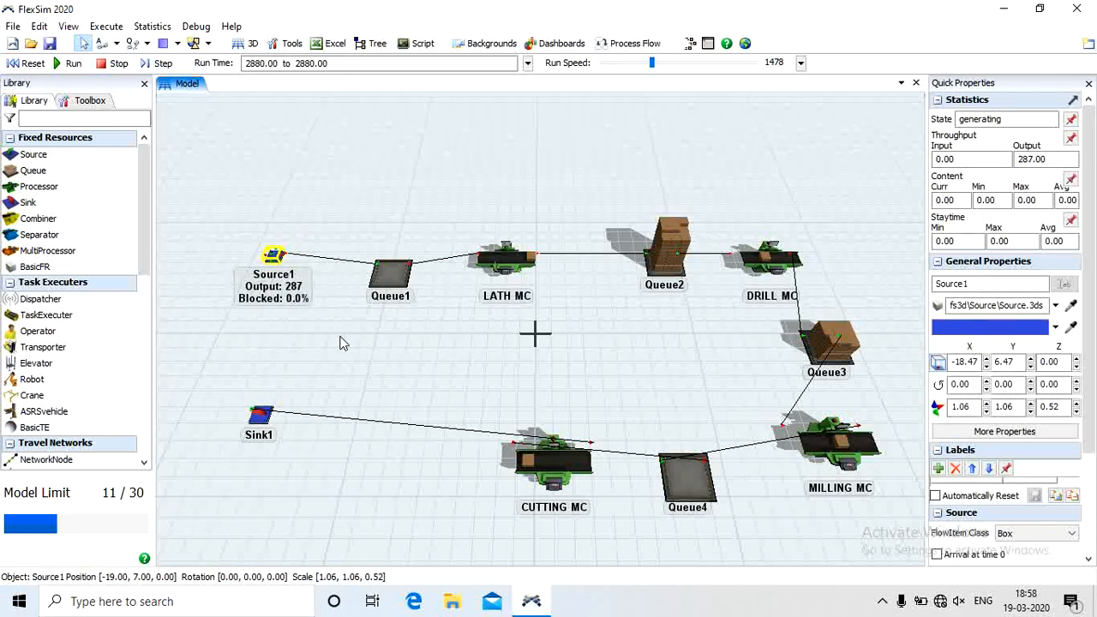
pyautogui.moveTo(346, 345); pyautogui.dragTo(350, 345)
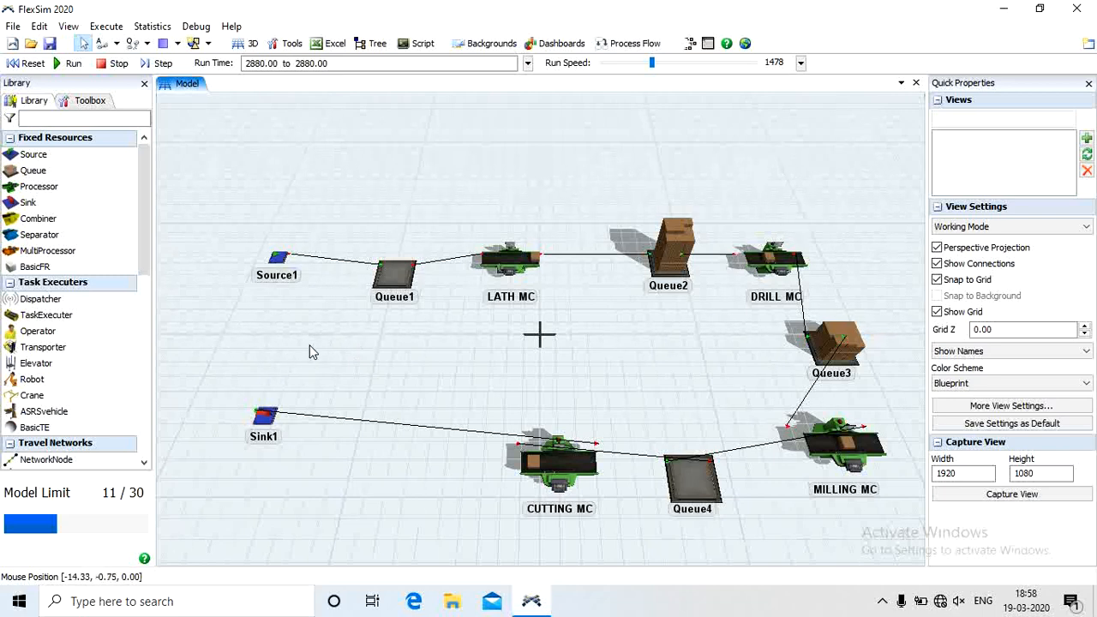
pyautogui.click(269, 418)
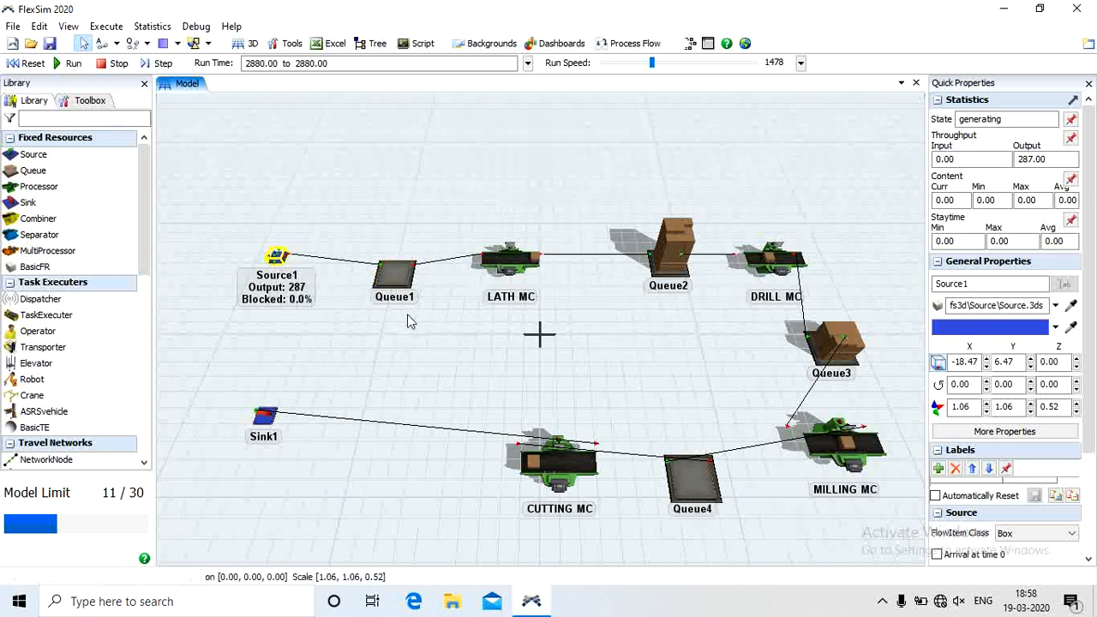
pyautogui.click(433, 358)
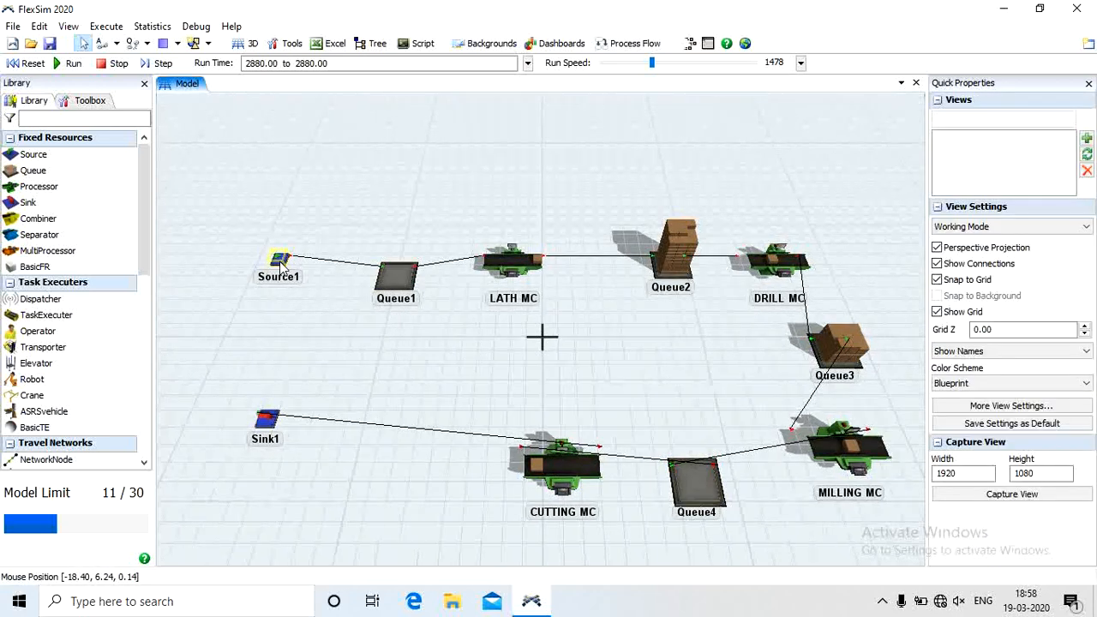
# Step: Review the setup time and process time in the LATH MC properties
pyautogui.click(511, 272)
pyautogui.doubleClick(510, 272)
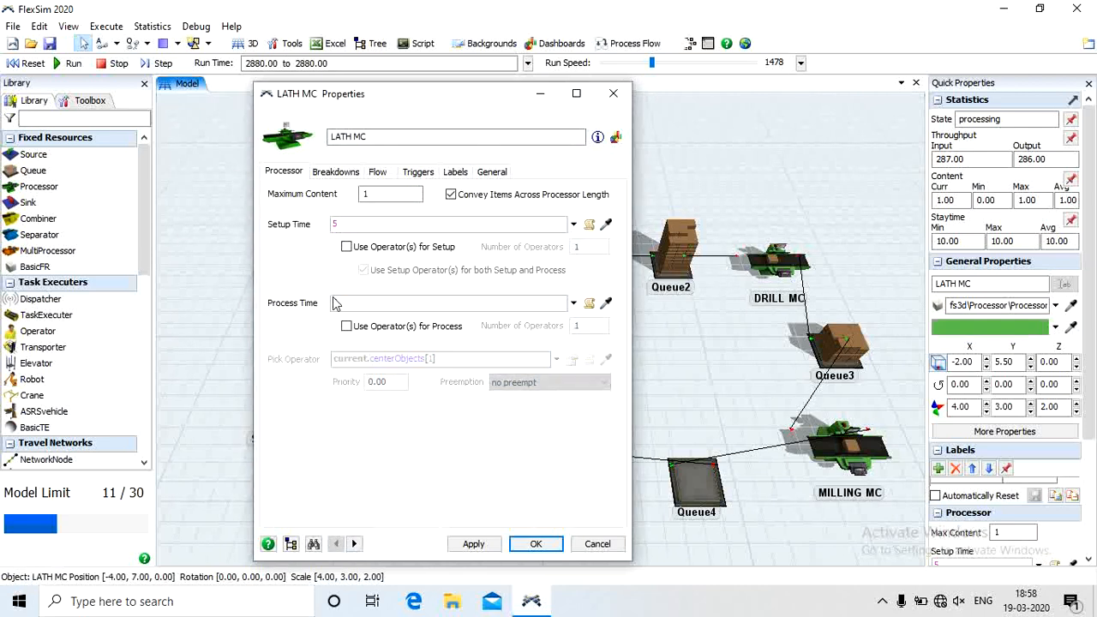
pyautogui.click(346, 222)
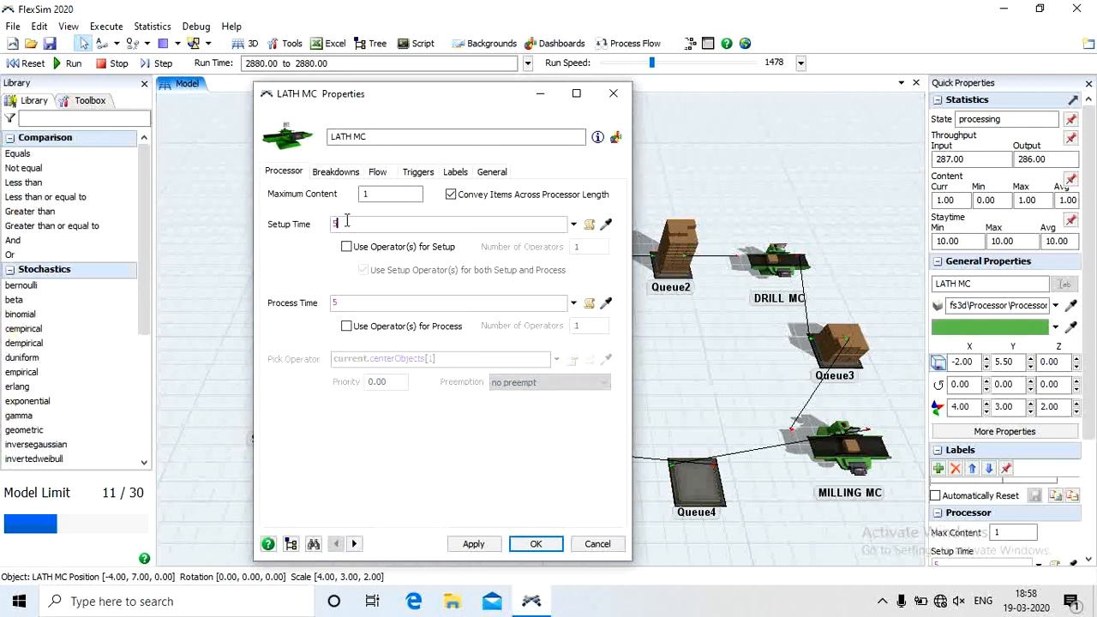
pyautogui.click(343, 304)
pyautogui.click(531, 543)
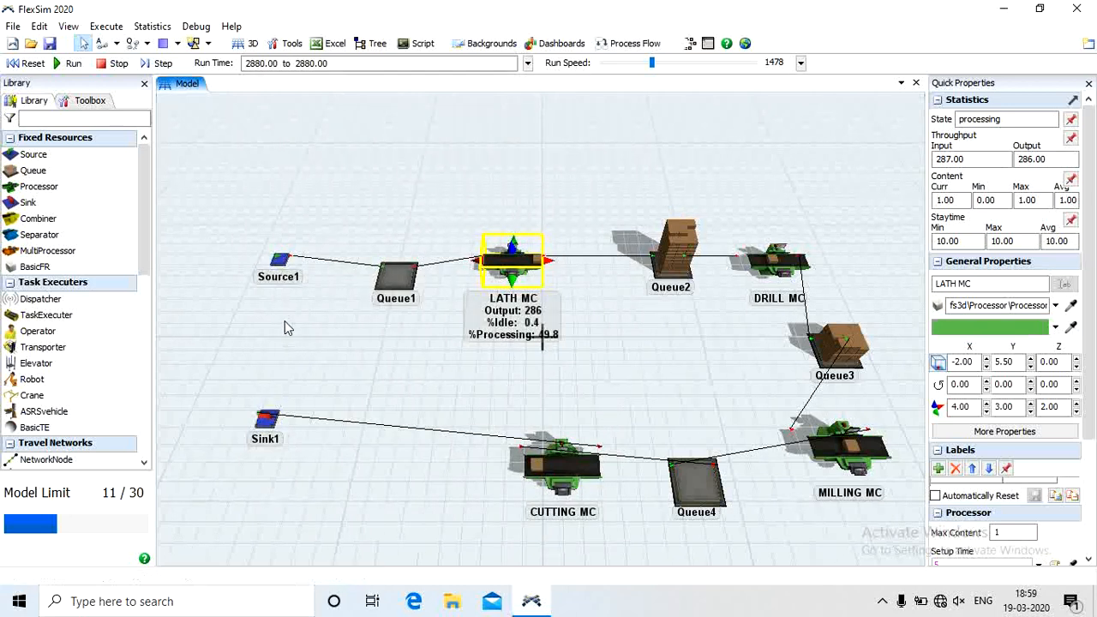
# Step: Review the arrival style and inter-arrival time in the Source1 properties
pyautogui.click(282, 262)
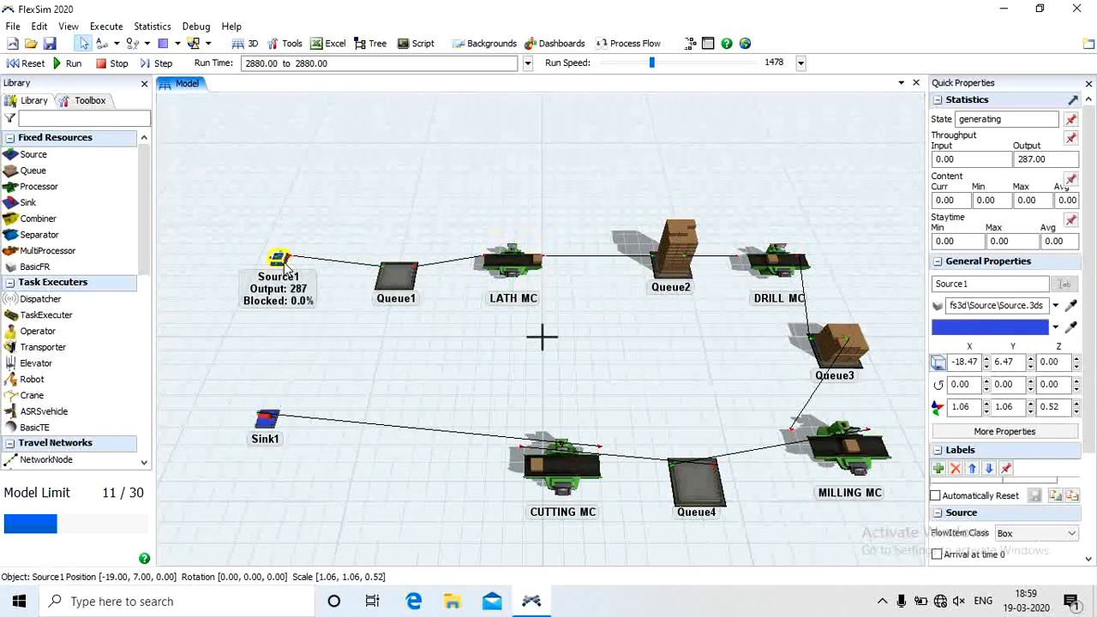
pyautogui.doubleClick(283, 263)
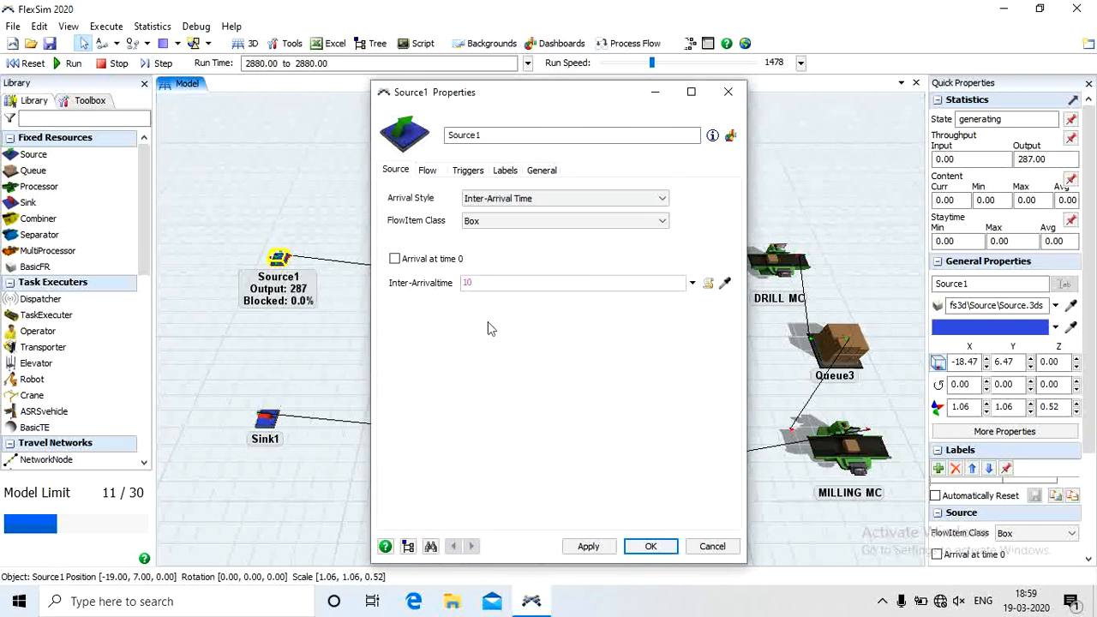
pyautogui.click(651, 549)
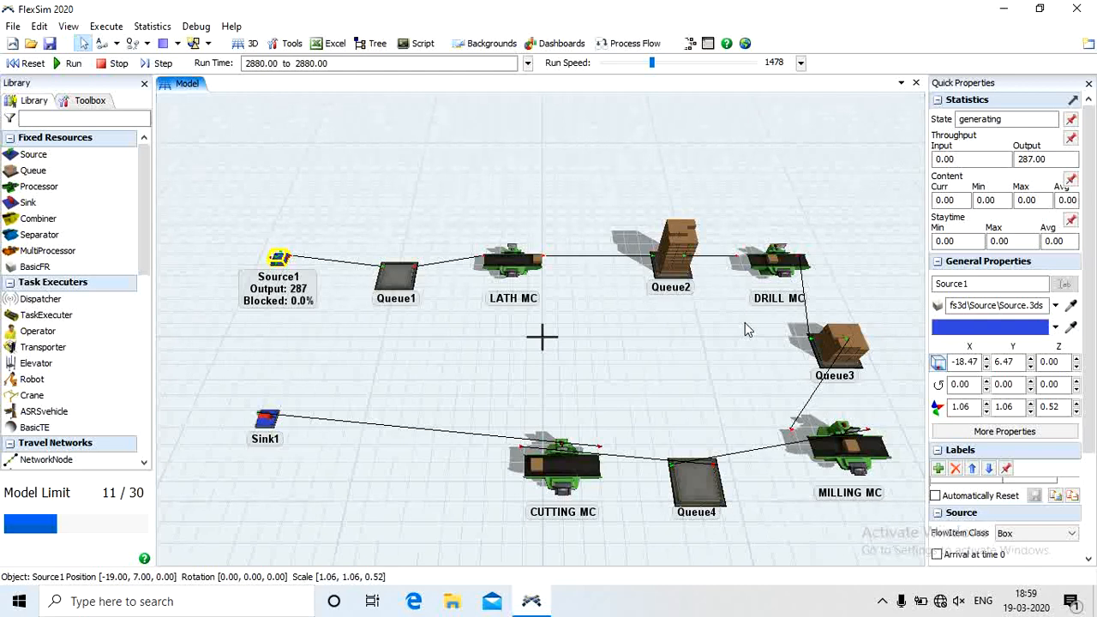
# Step: Set DRILL MC's setup time to 4 and its process time to 6
pyautogui.click(779, 271)
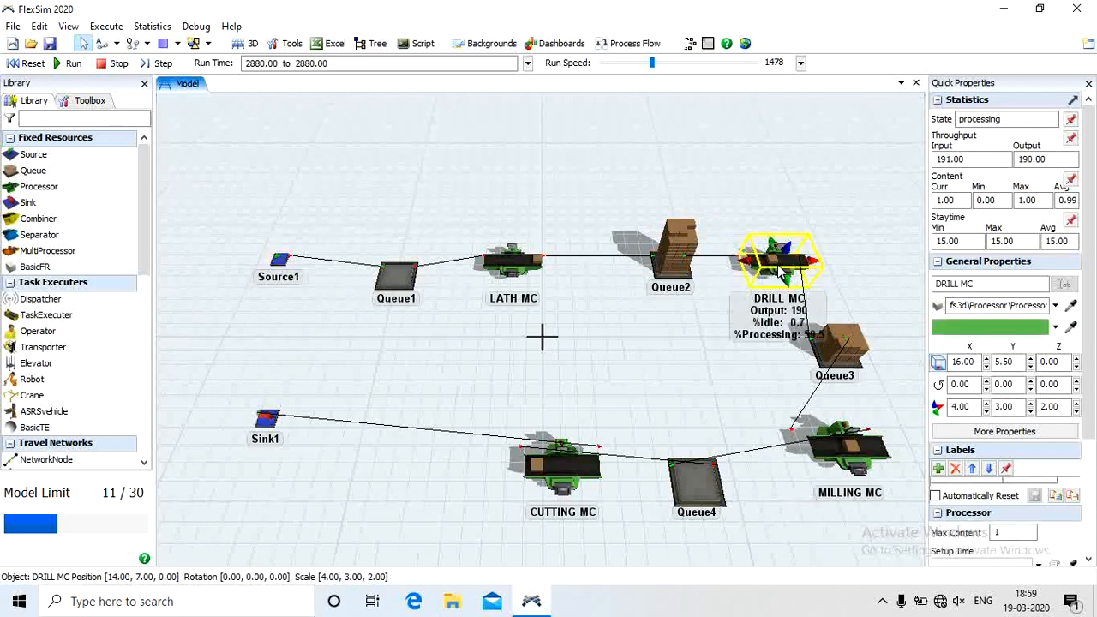
pyautogui.doubleClick(778, 271)
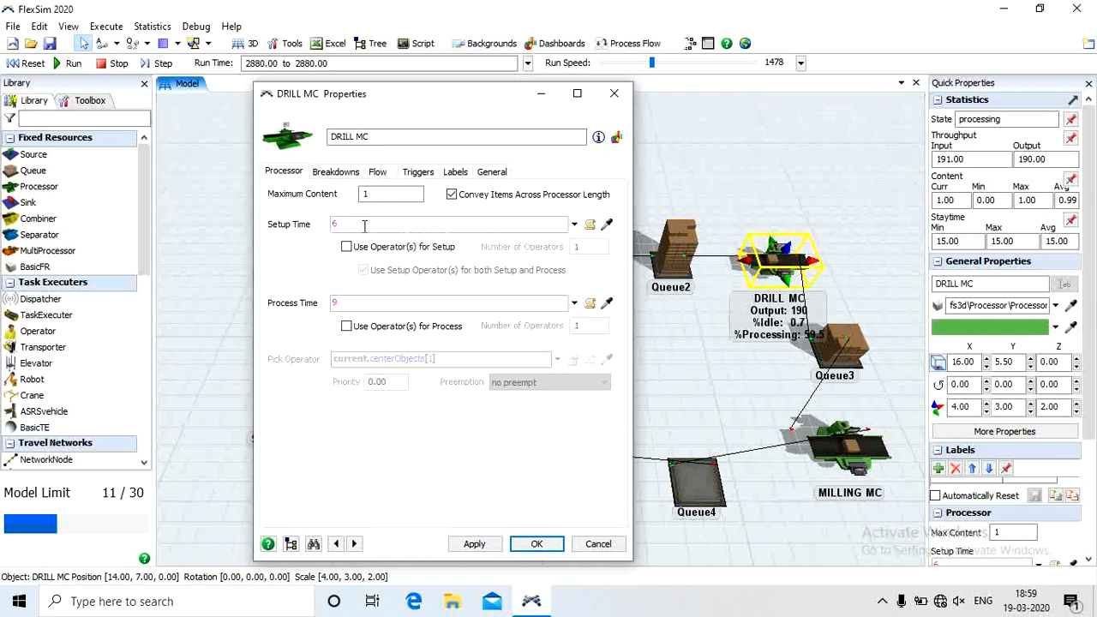
pyautogui.click(363, 224)
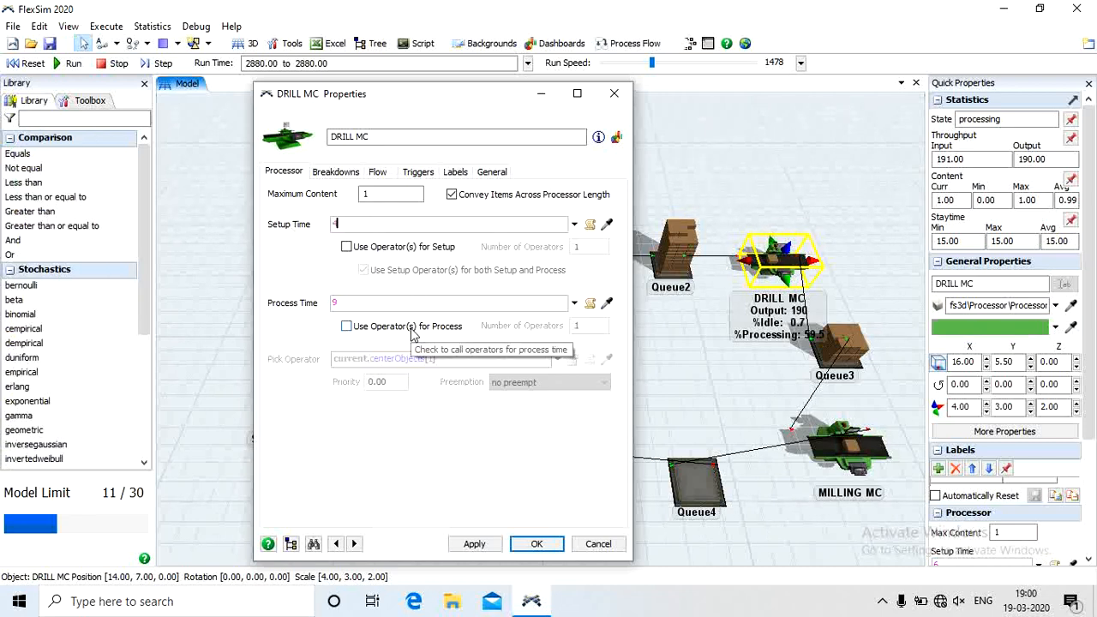
pyautogui.click(353, 304)
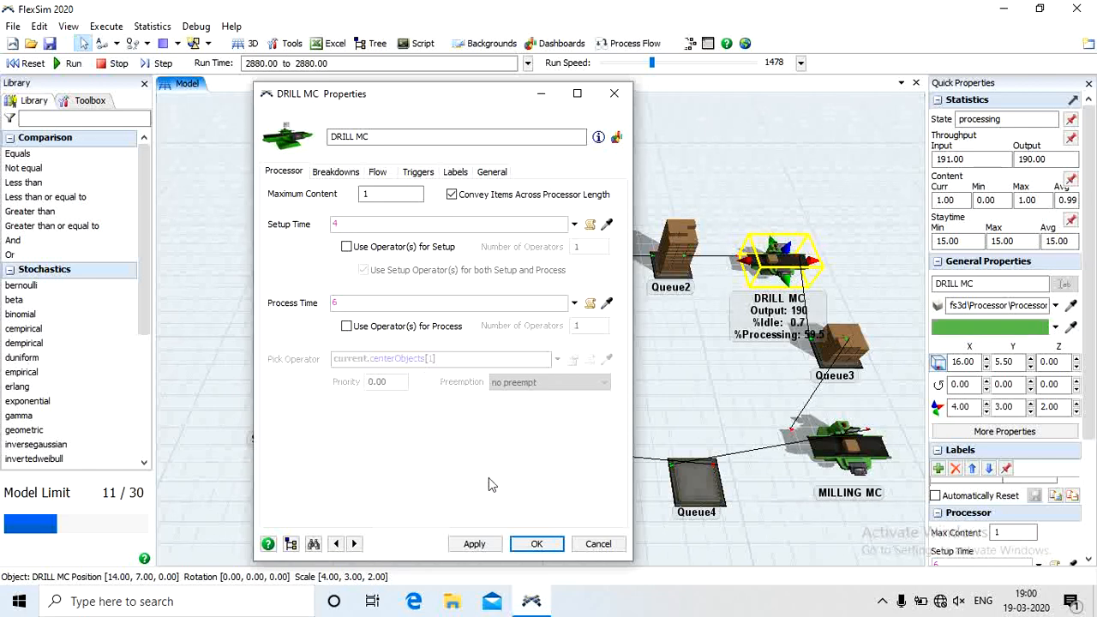
pyautogui.click(474, 546)
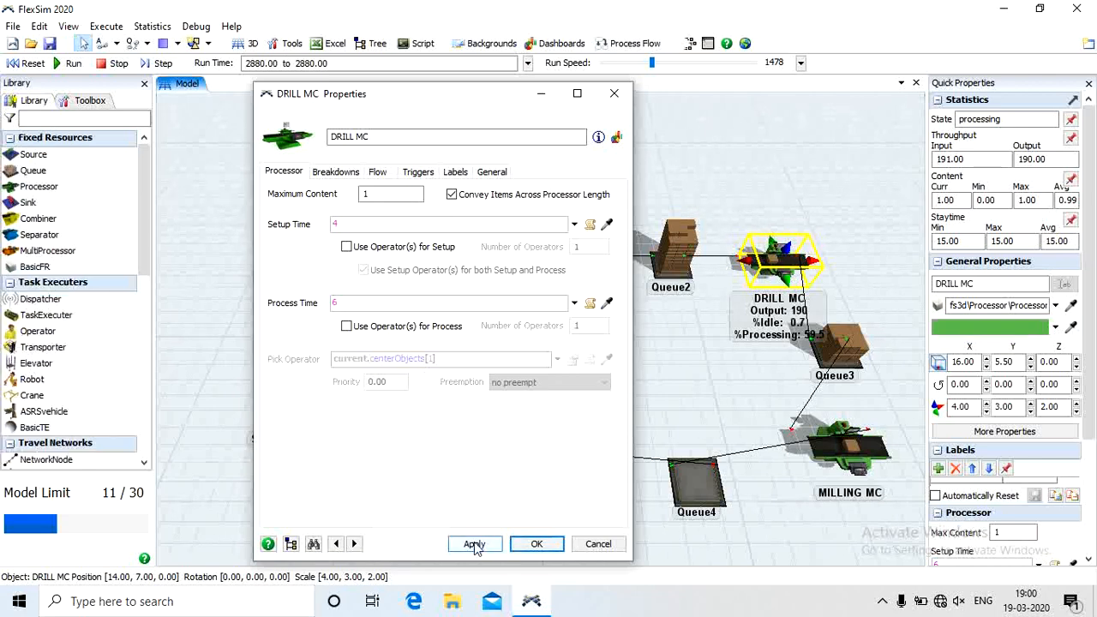
pyautogui.click(523, 548)
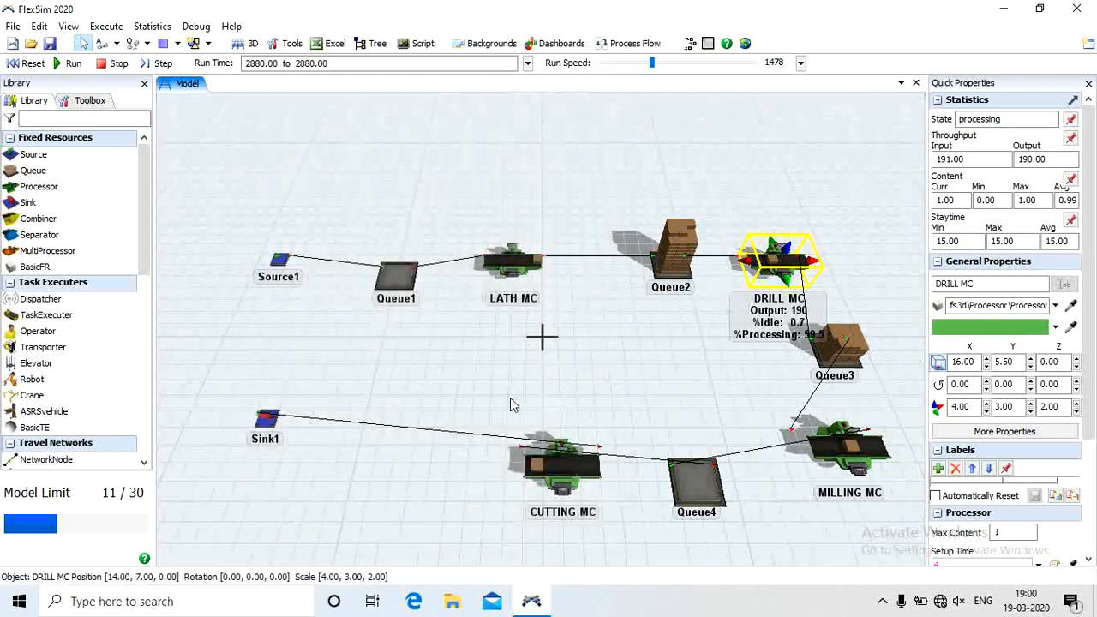
# Step: Reset and run the simulation again, raising the run speed to about 16305 while it runs
pyautogui.click(31, 64)
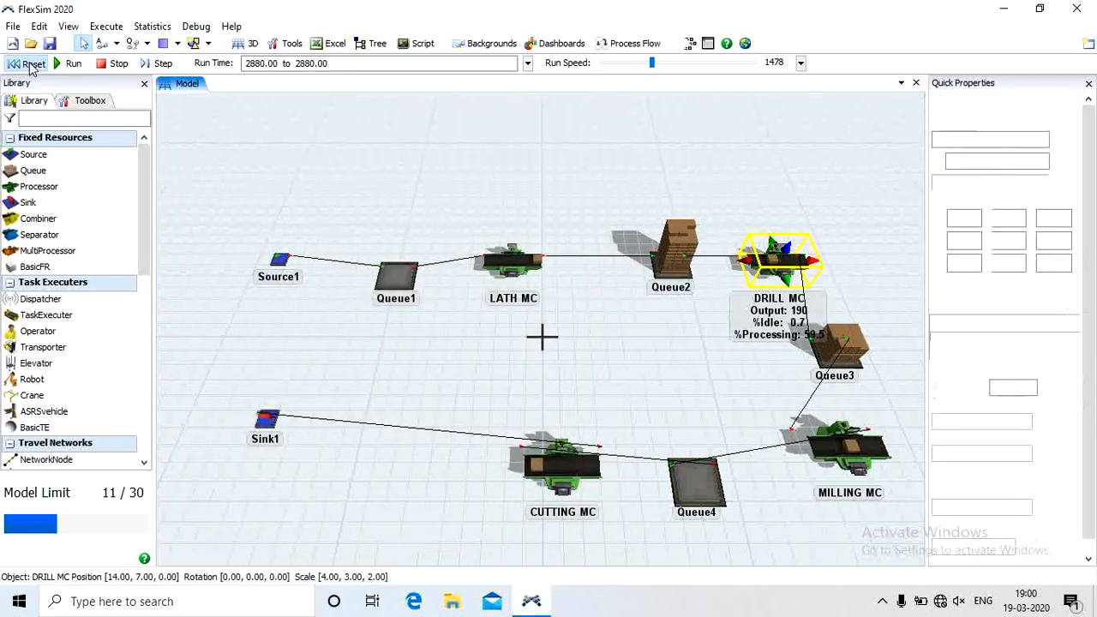
pyautogui.click(72, 63)
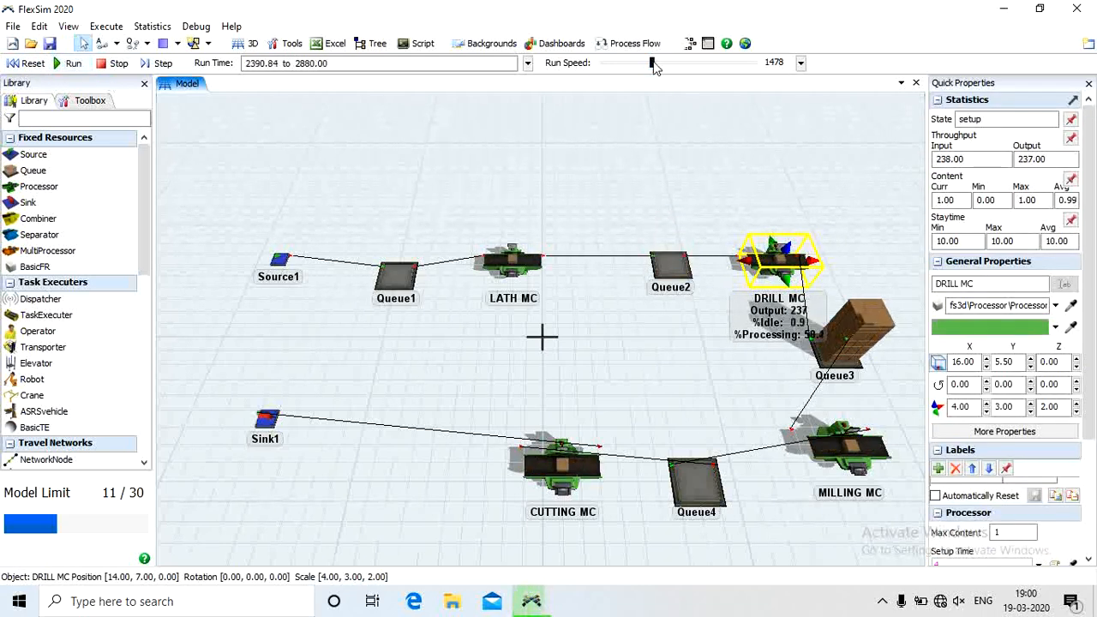
pyautogui.moveTo(652, 63); pyautogui.dragTo(692, 78)
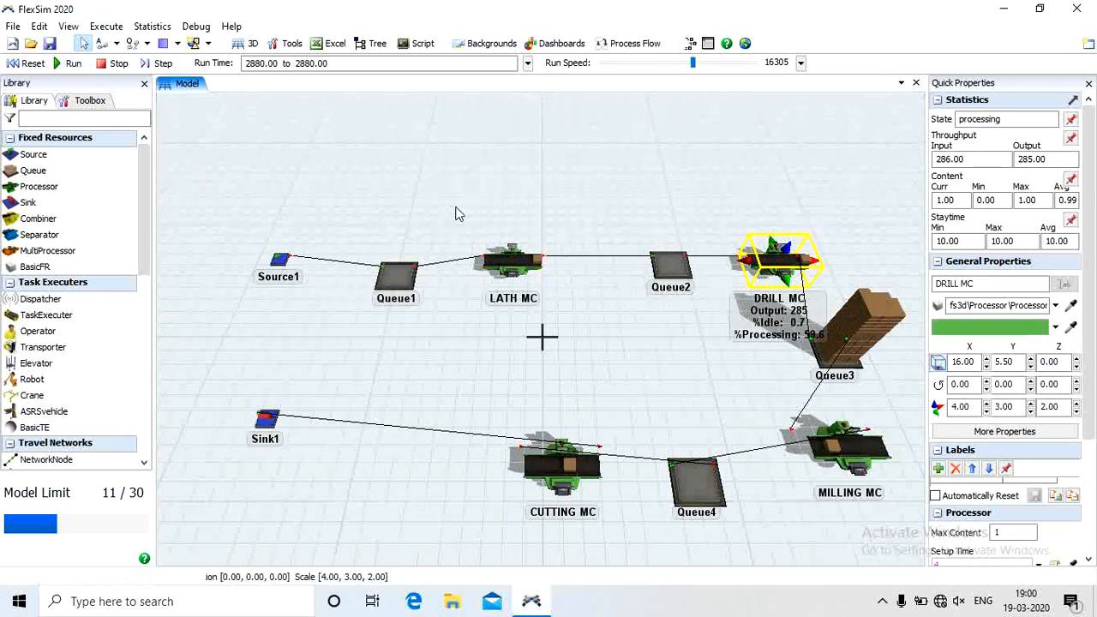
# Step: Compare the input of Sink1 with the output of Source1 for the new run
pyautogui.click(273, 420)
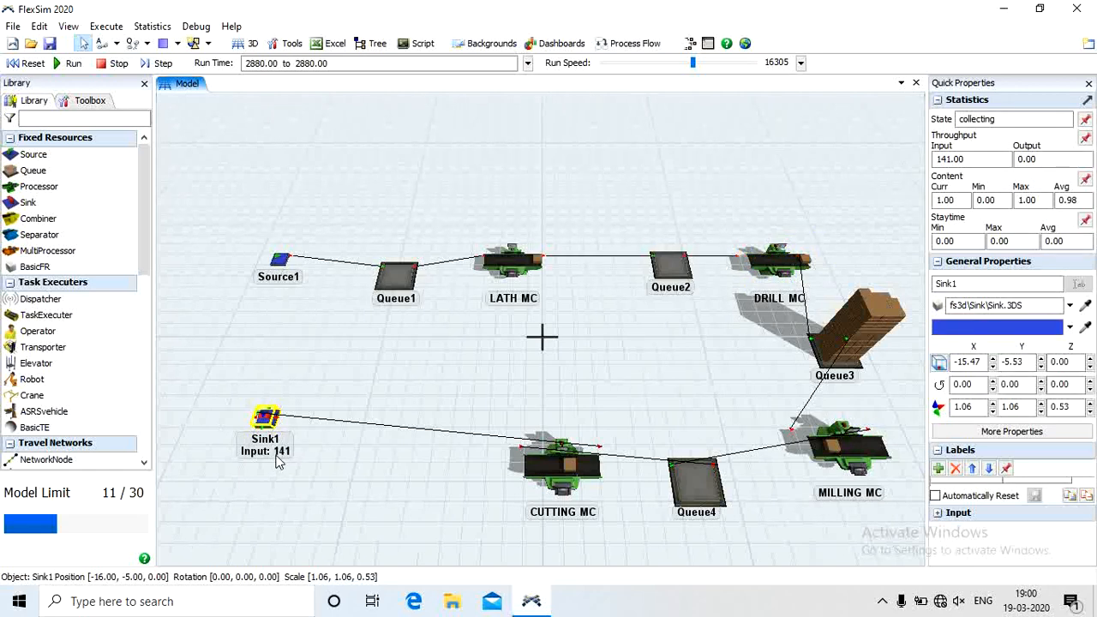
pyautogui.click(291, 292)
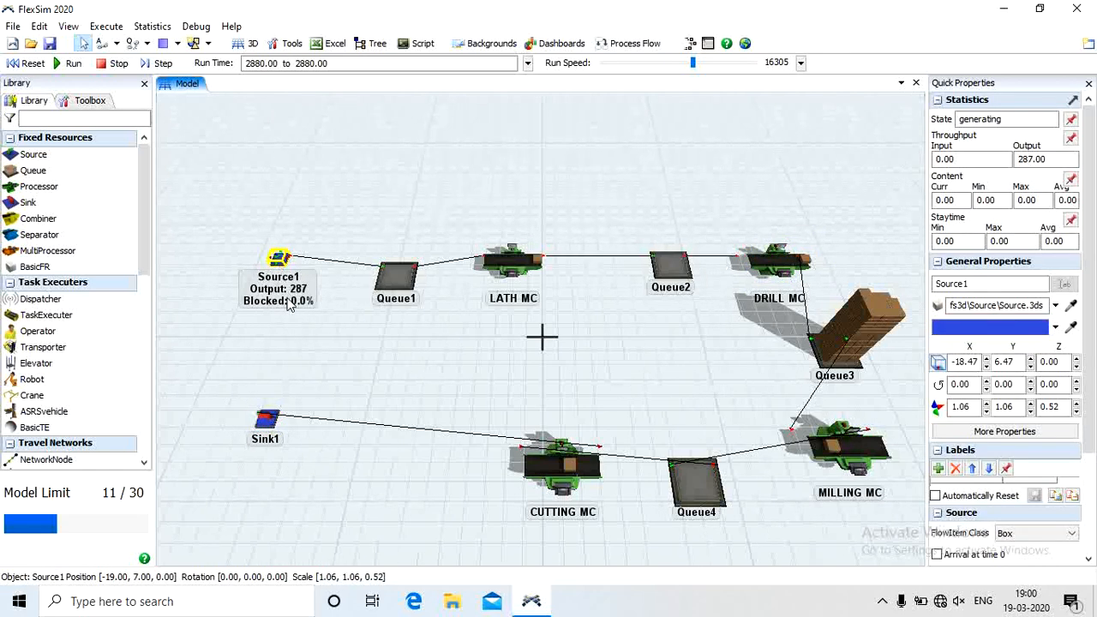
pyautogui.click(336, 343)
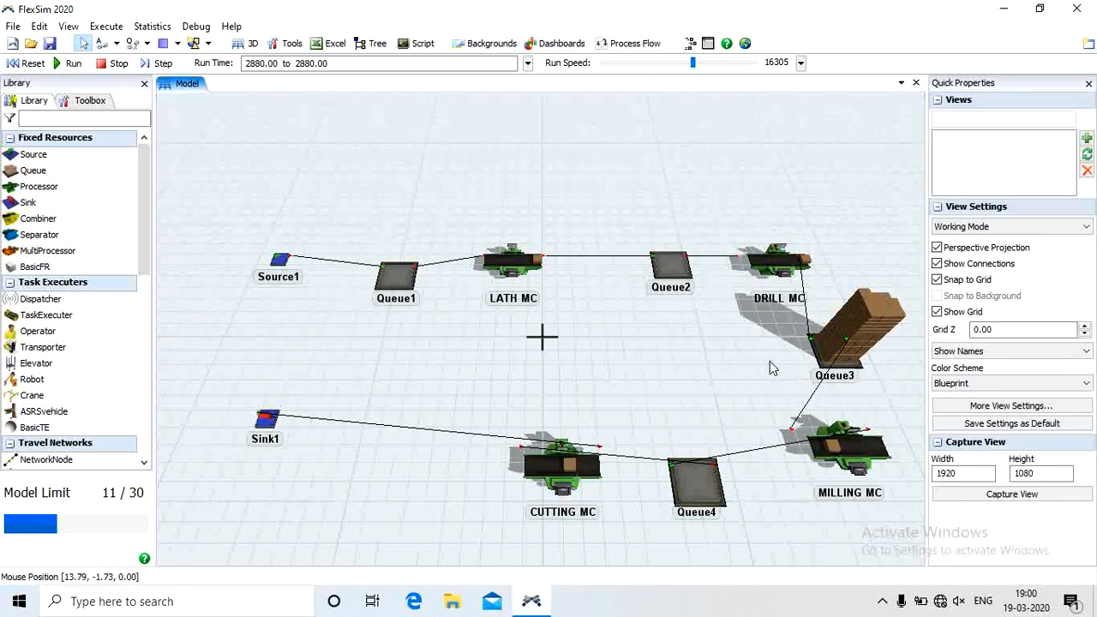
# Step: Inspect the queues along the line, checking the content and stay time statistics of Queue3
pyautogui.click(396, 276)
pyautogui.click(670, 264)
pyautogui.click(716, 420)
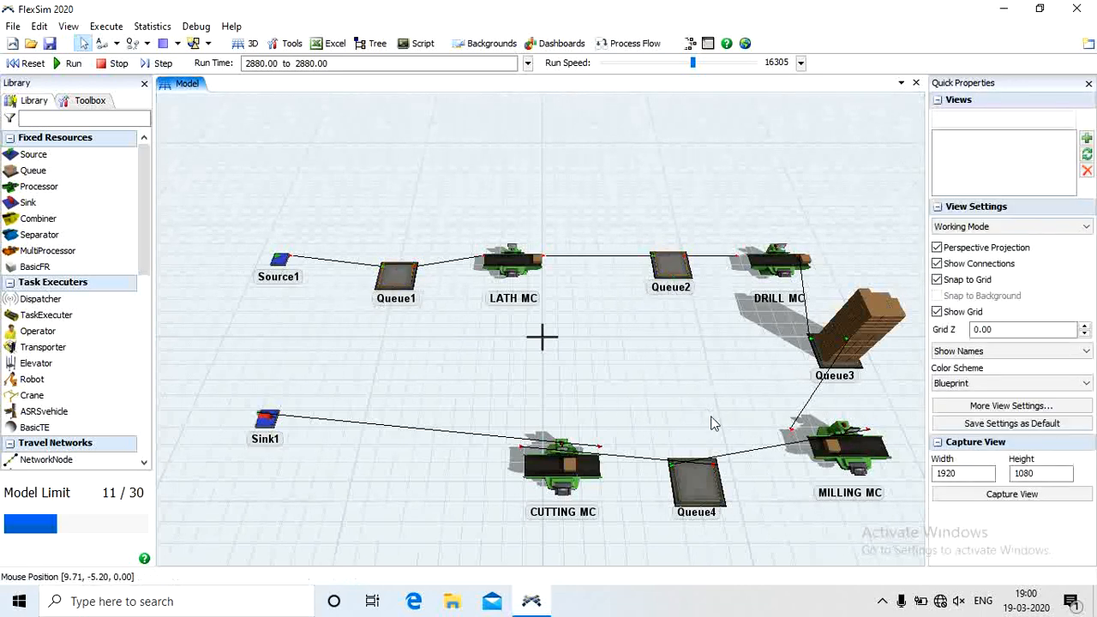
pyautogui.click(829, 377)
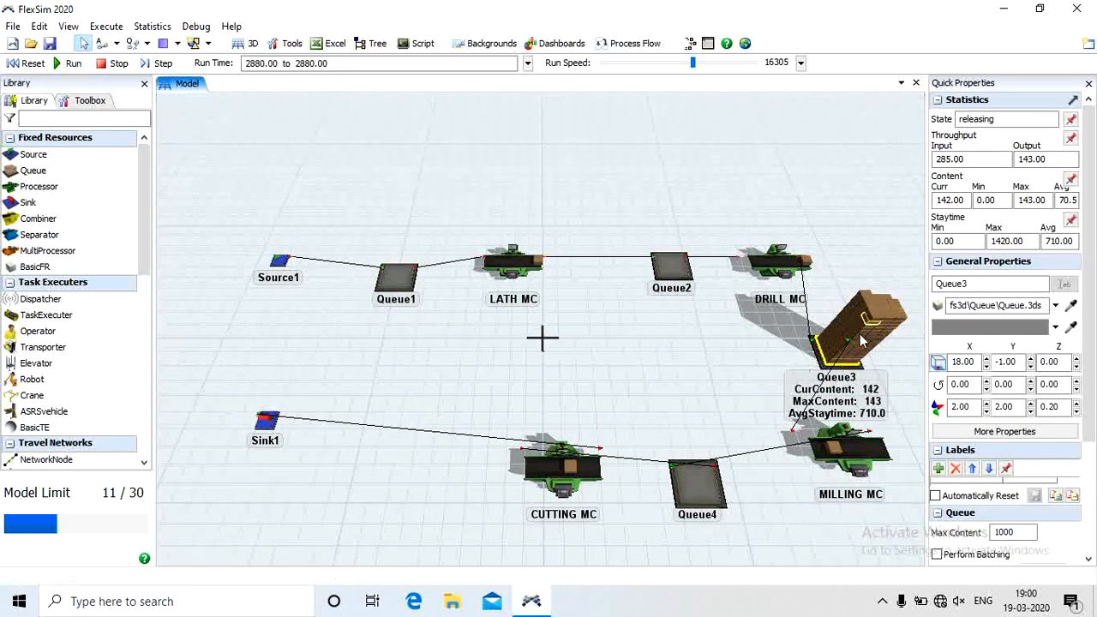
pyautogui.click(743, 354)
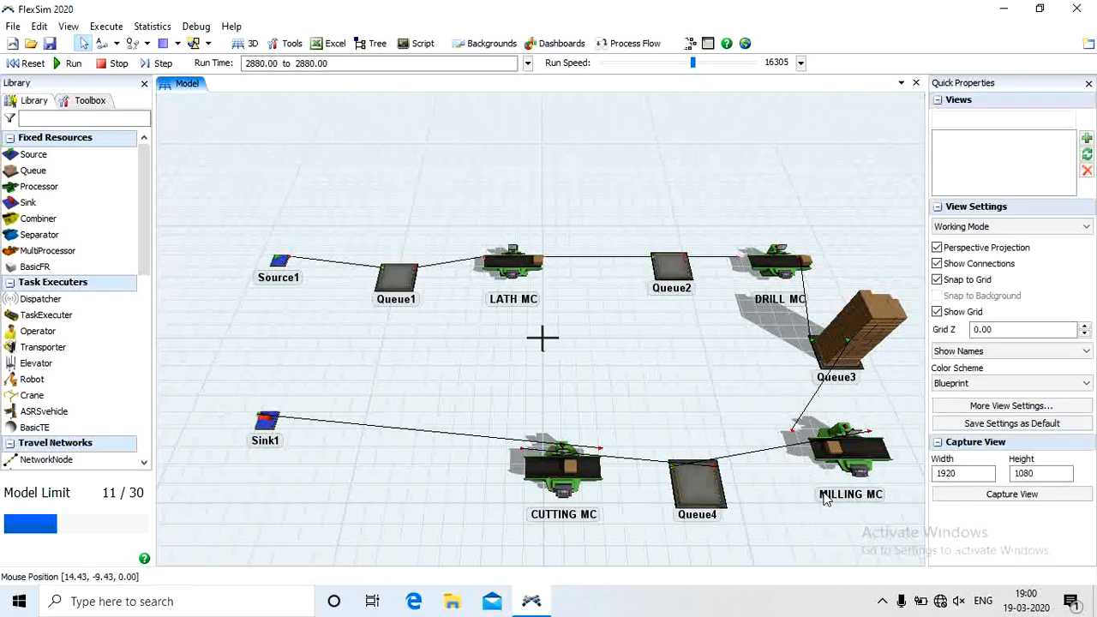
# Step: Set MILLING MC's setup time to 4 and its process time to 12
pyautogui.click(842, 449)
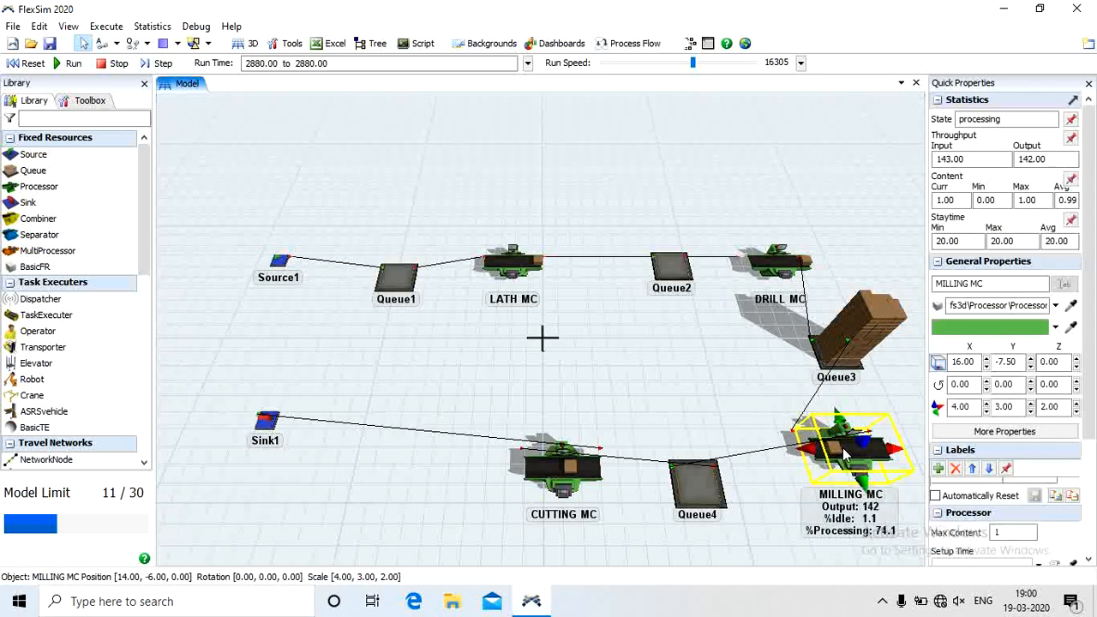
pyautogui.doubleClick(843, 447)
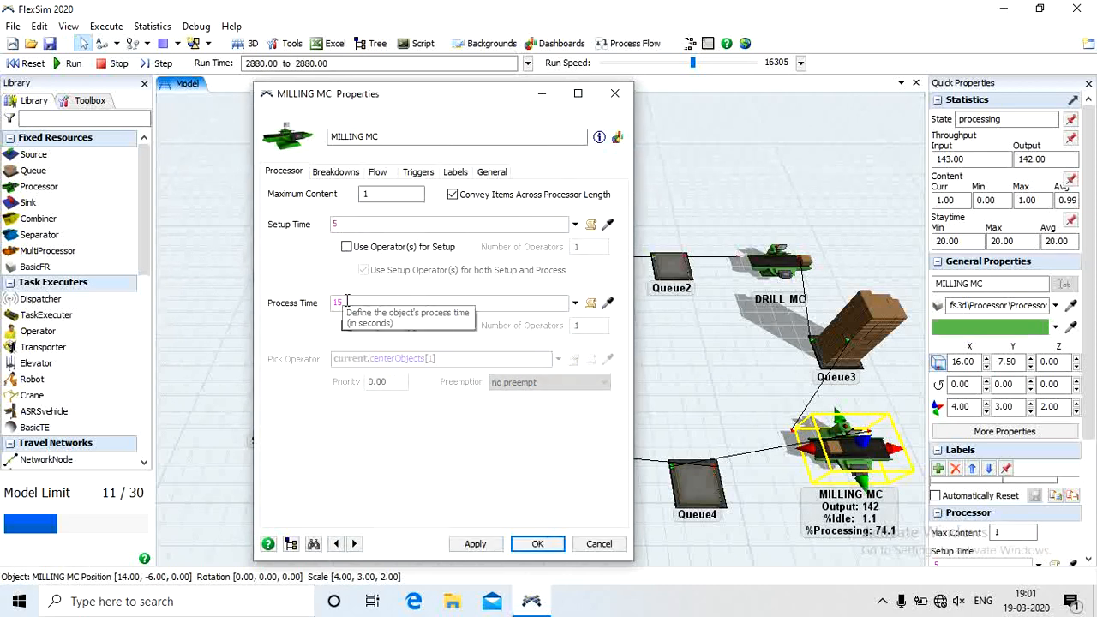
pyautogui.click(343, 224)
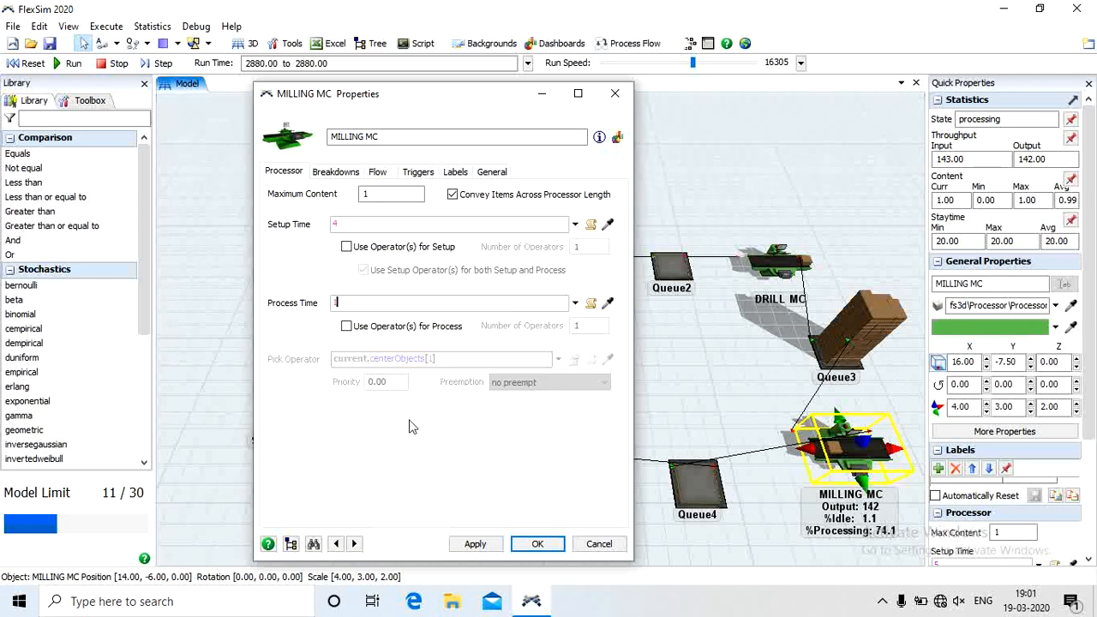
pyautogui.click(475, 543)
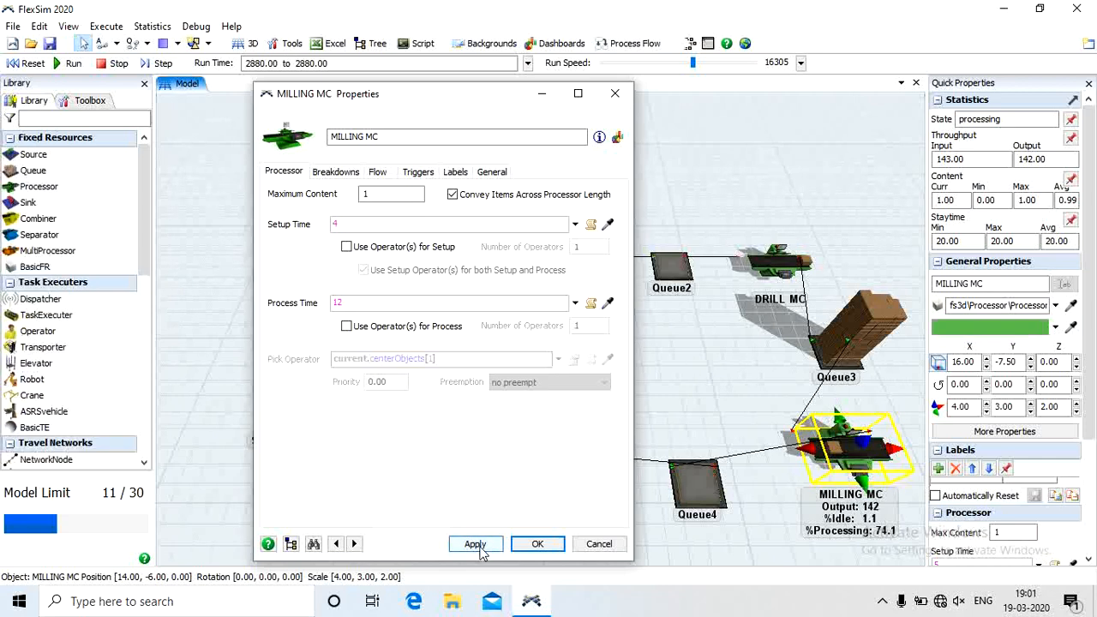
pyautogui.click(530, 546)
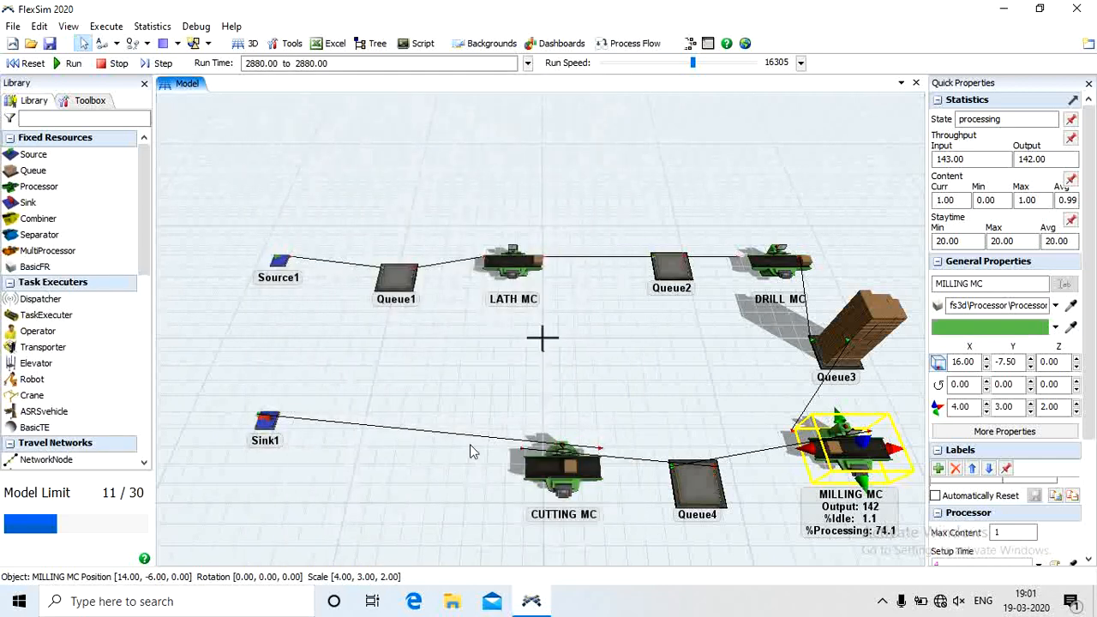
# Step: Reset and rerun the simulation, and check the throughput of Sink1 and Source1
pyautogui.click(31, 65)
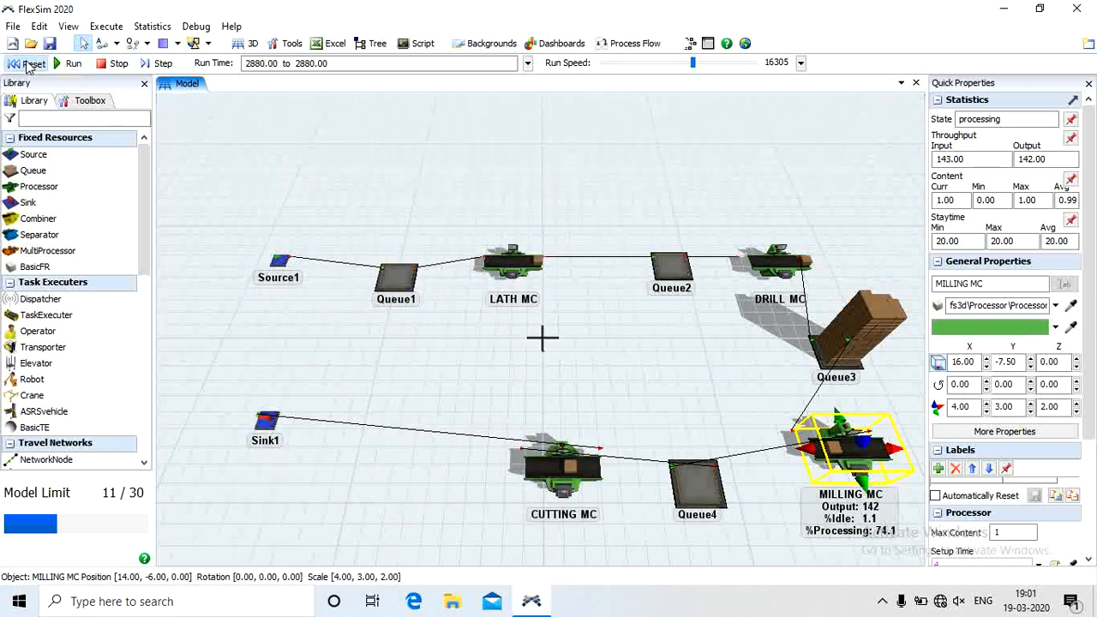
pyautogui.click(70, 63)
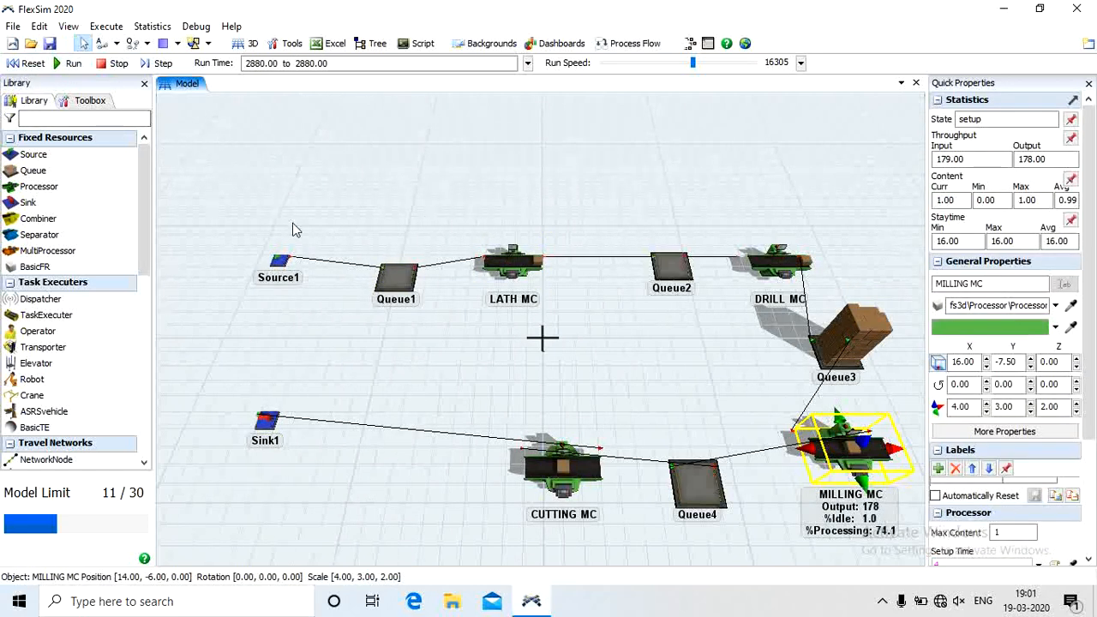
pyautogui.click(265, 420)
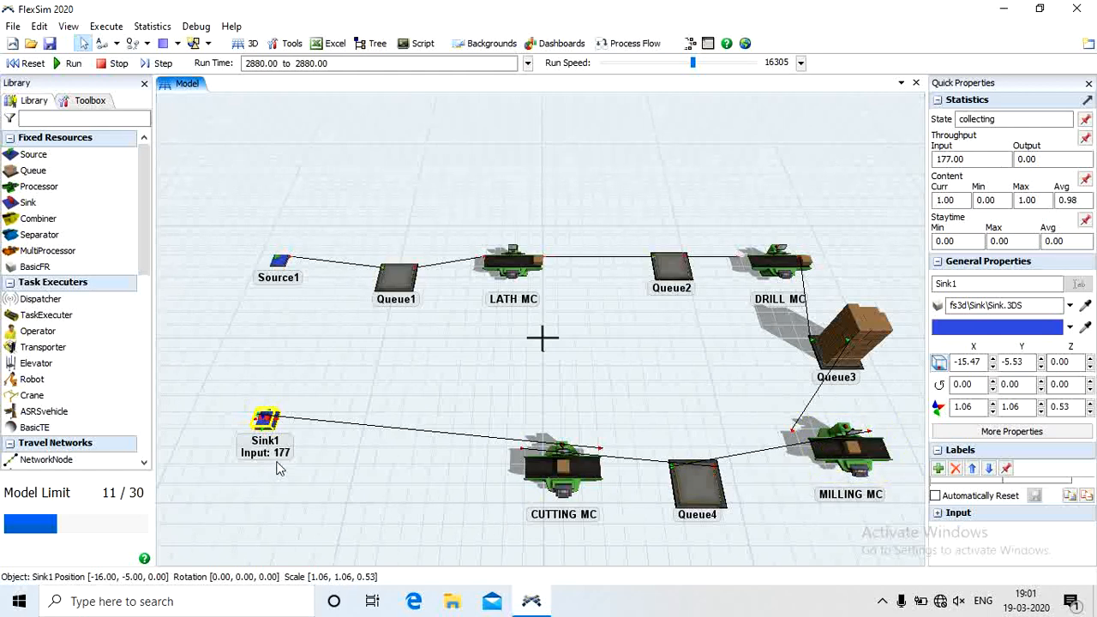
pyautogui.click(285, 278)
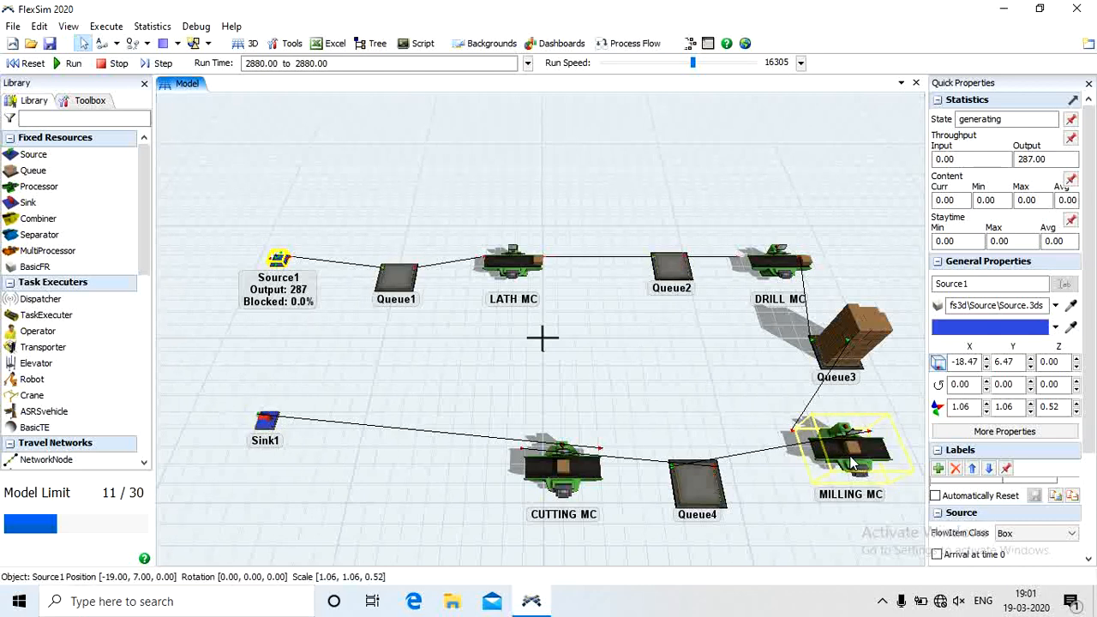
# Step: Reset the simulation so the production line is ready for editing
pyautogui.click(763, 511)
pyautogui.scroll(-3, 764, 511)
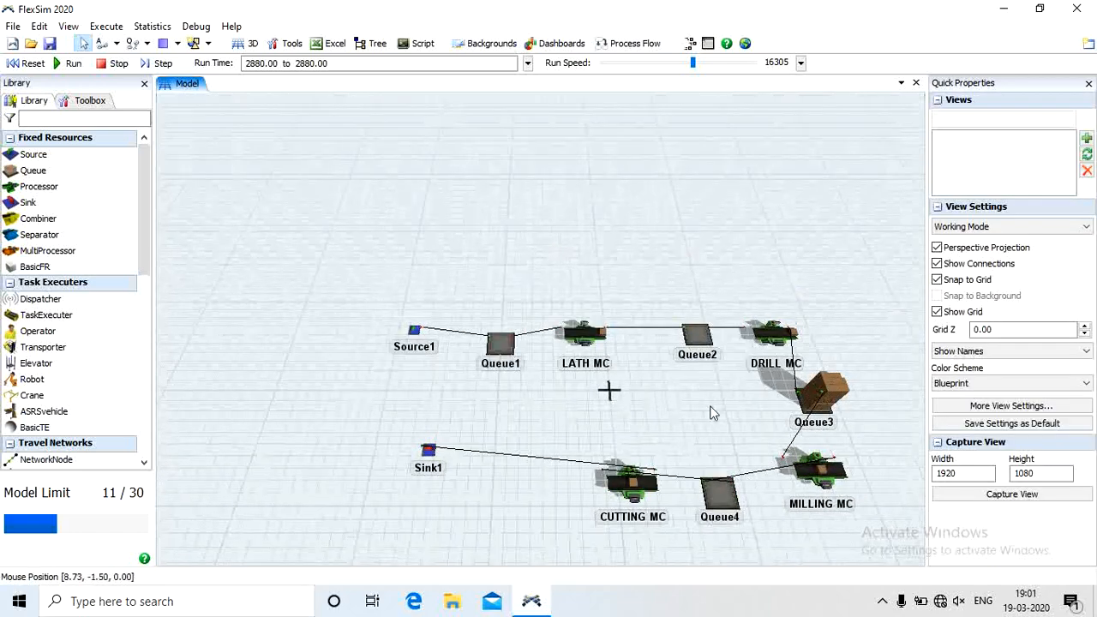
pyautogui.moveTo(710, 406); pyautogui.dragTo(559, 298)
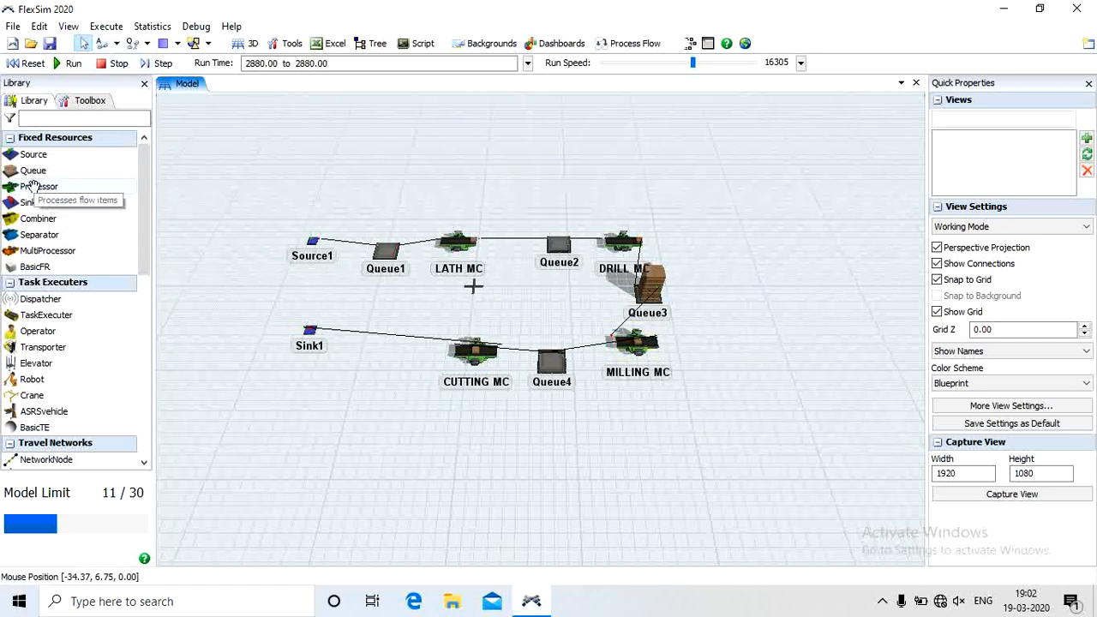
pyautogui.click(30, 187)
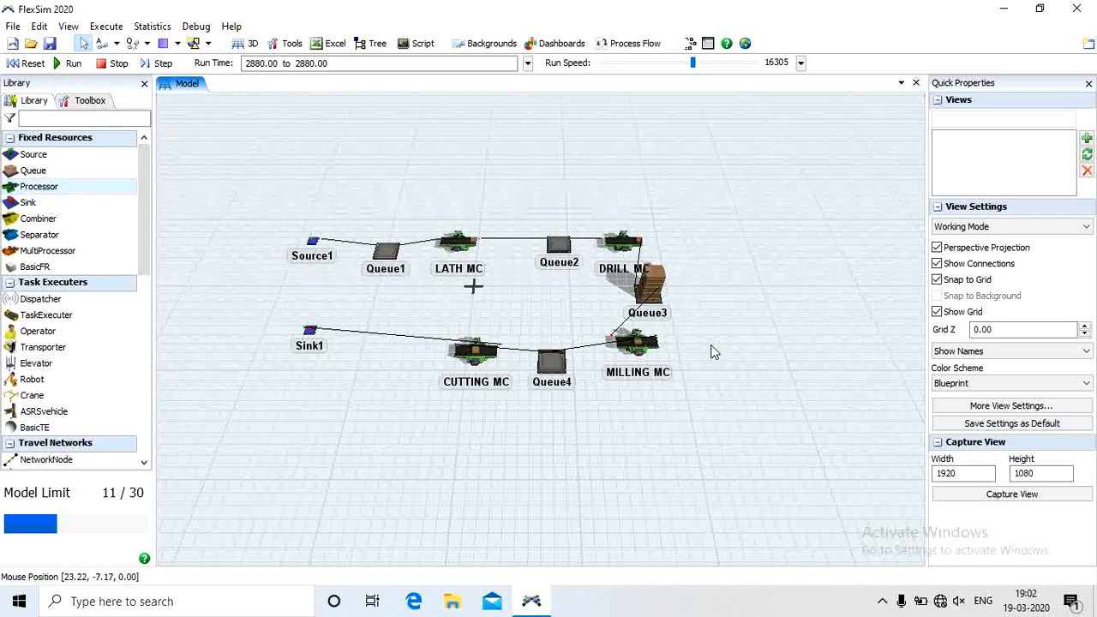
pyautogui.moveTo(713, 348); pyautogui.dragTo(716, 351)
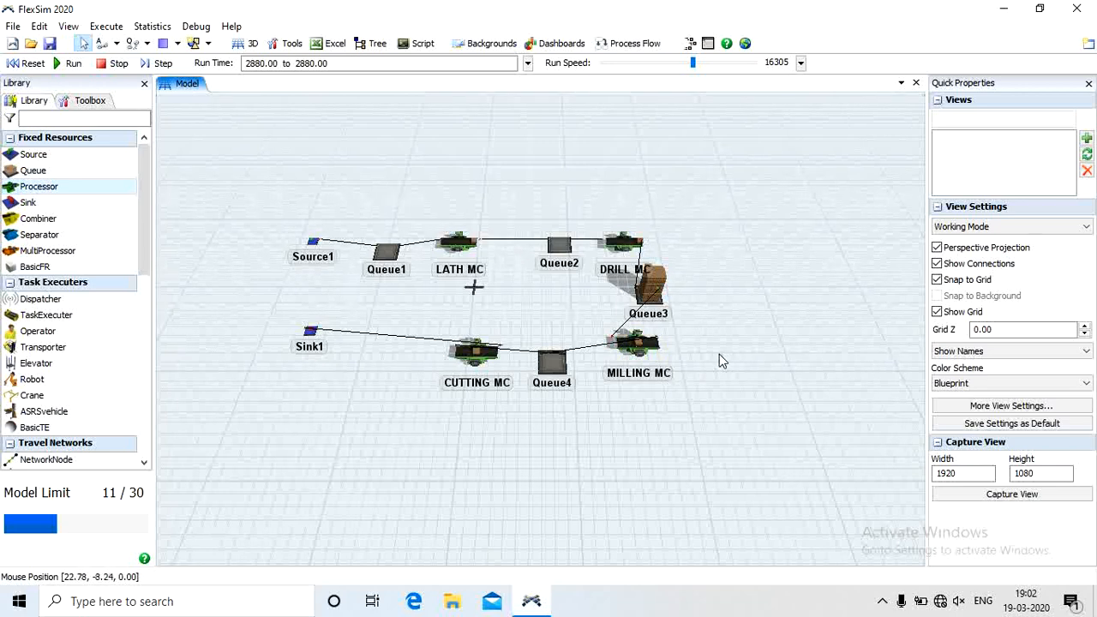
pyautogui.click(32, 66)
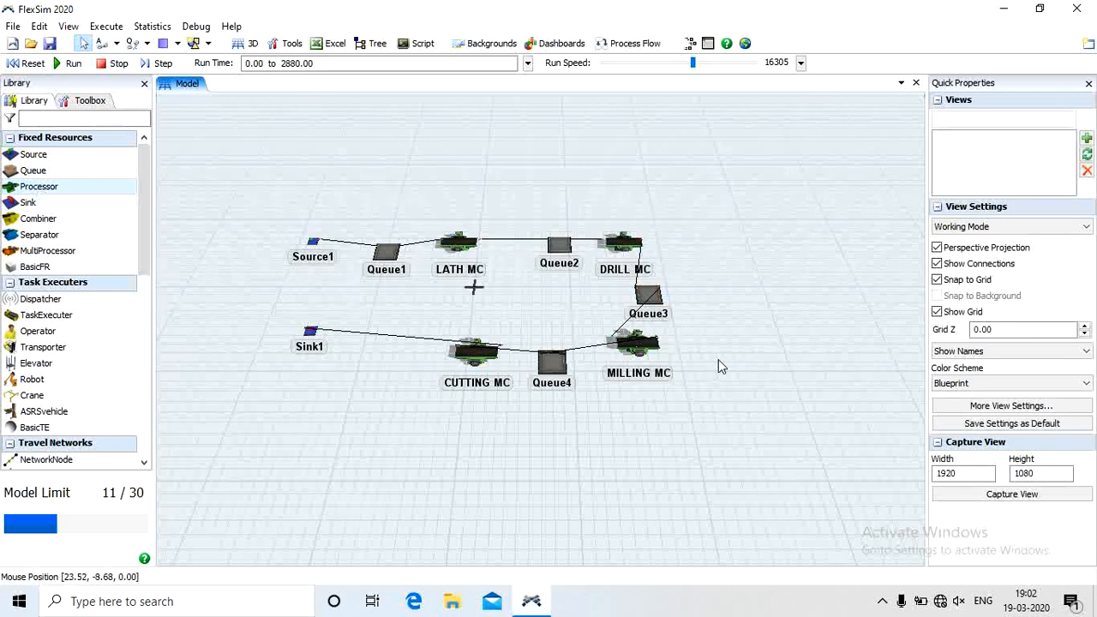
pyautogui.moveTo(718, 359); pyautogui.dragTo(726, 353)
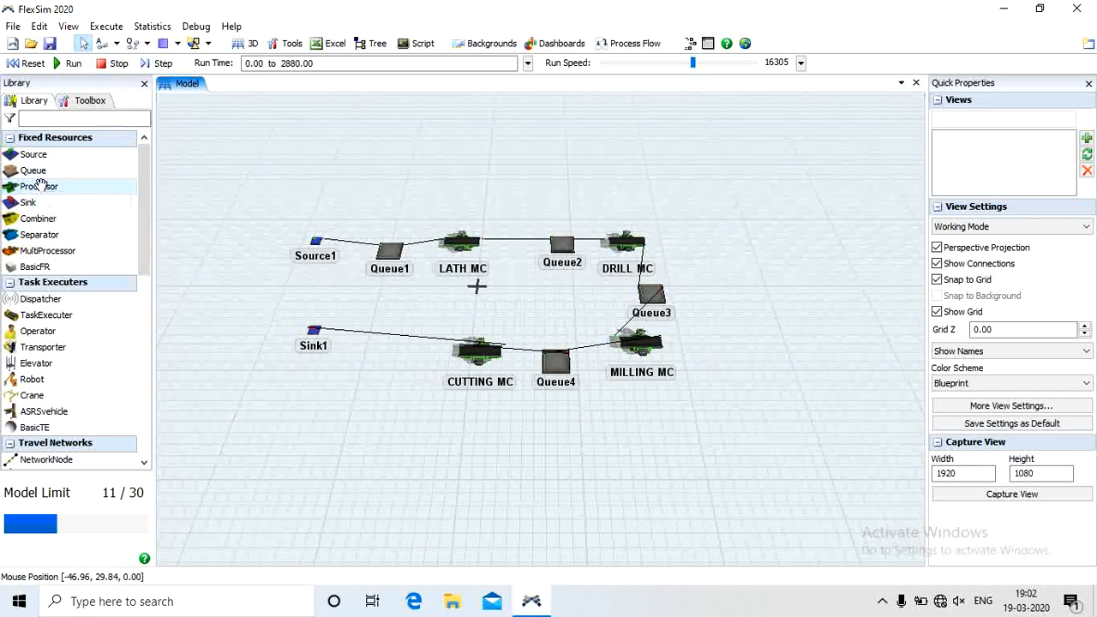
pyautogui.click(642, 345)
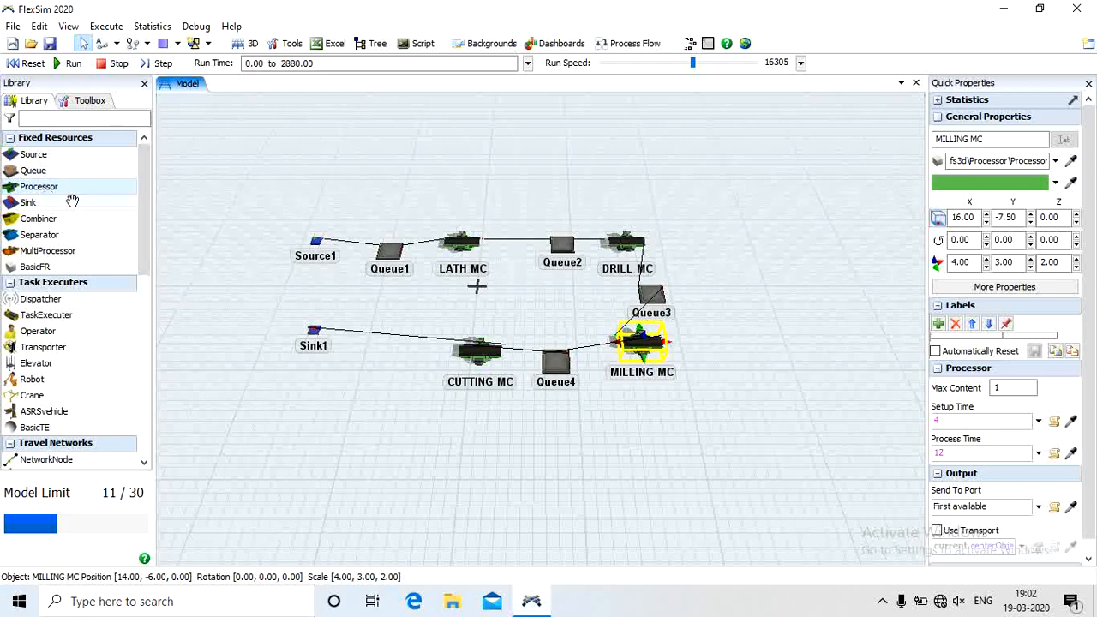
pyautogui.click(741, 360)
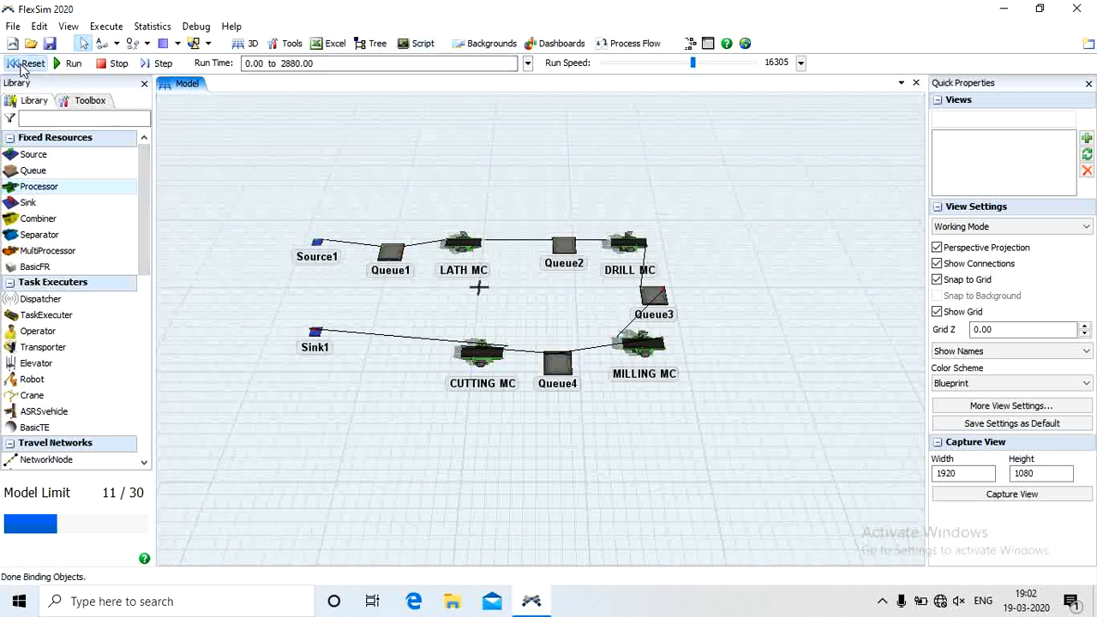
# Step: Add a new Processor beside MILLING MC, at about X 26, Y -8.5
pyautogui.click(883, 601)
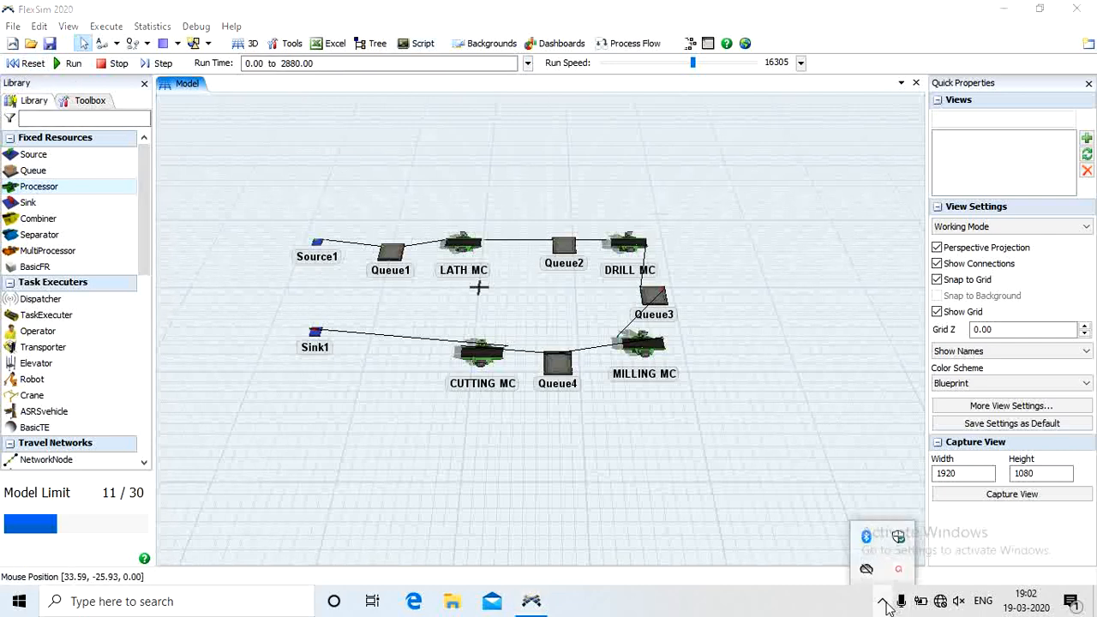
pyautogui.click(898, 570)
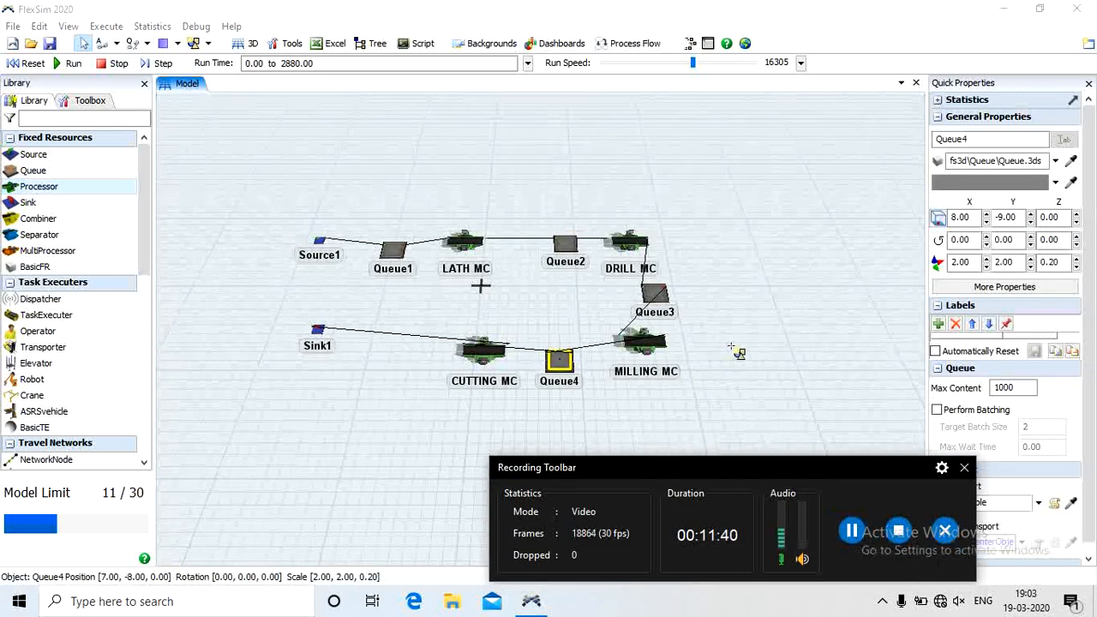
pyautogui.click(733, 349)
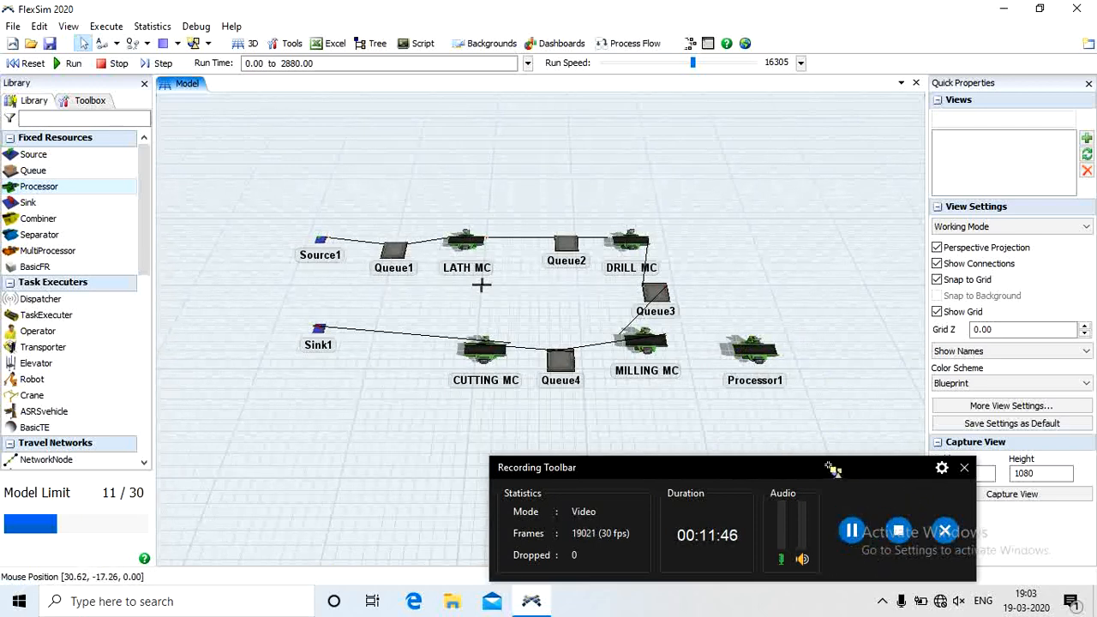
pyautogui.moveTo(831, 466); pyautogui.dragTo(760, 599)
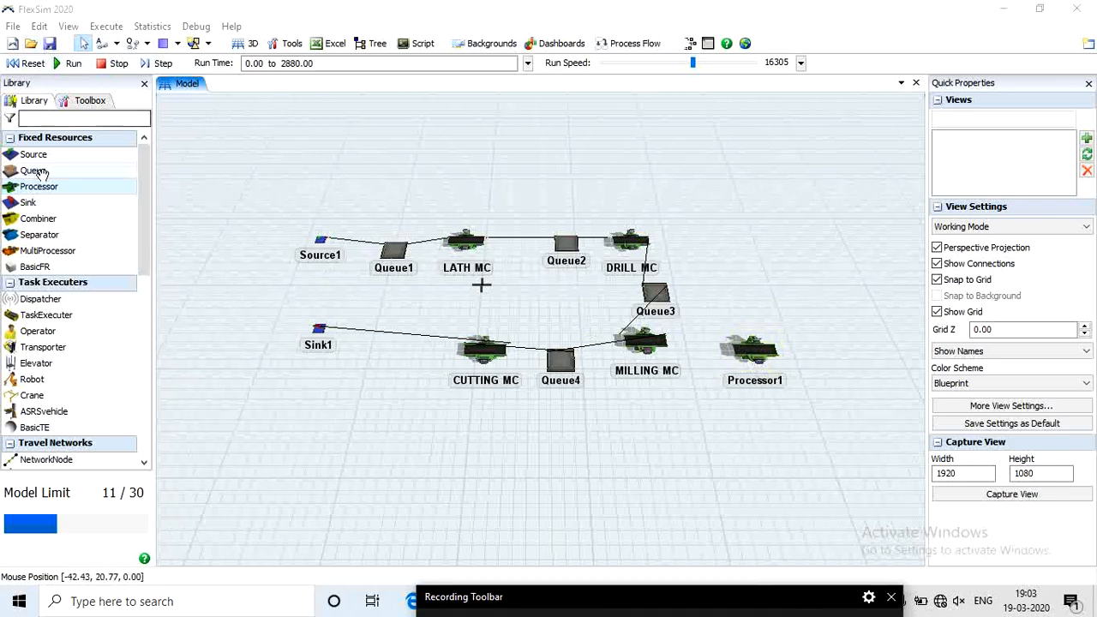
# Step: Rename the new processor MILLING MC 2 and match MILLING MC's times, with setup time 4 and process time 12
pyautogui.doubleClick(761, 359)
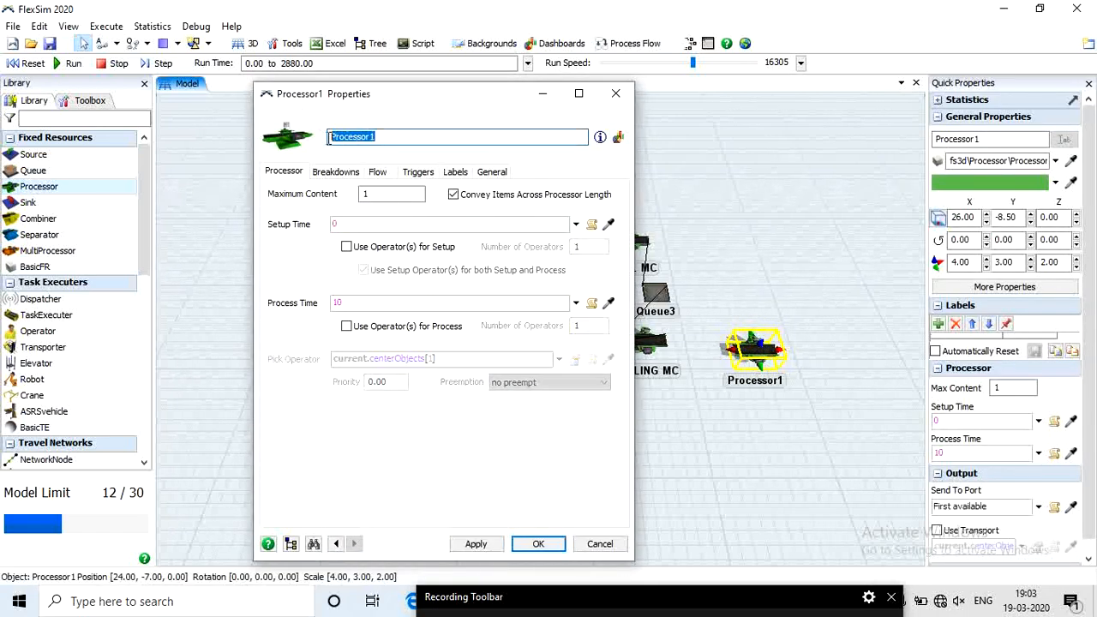
pyautogui.write('MILLING MC 2')
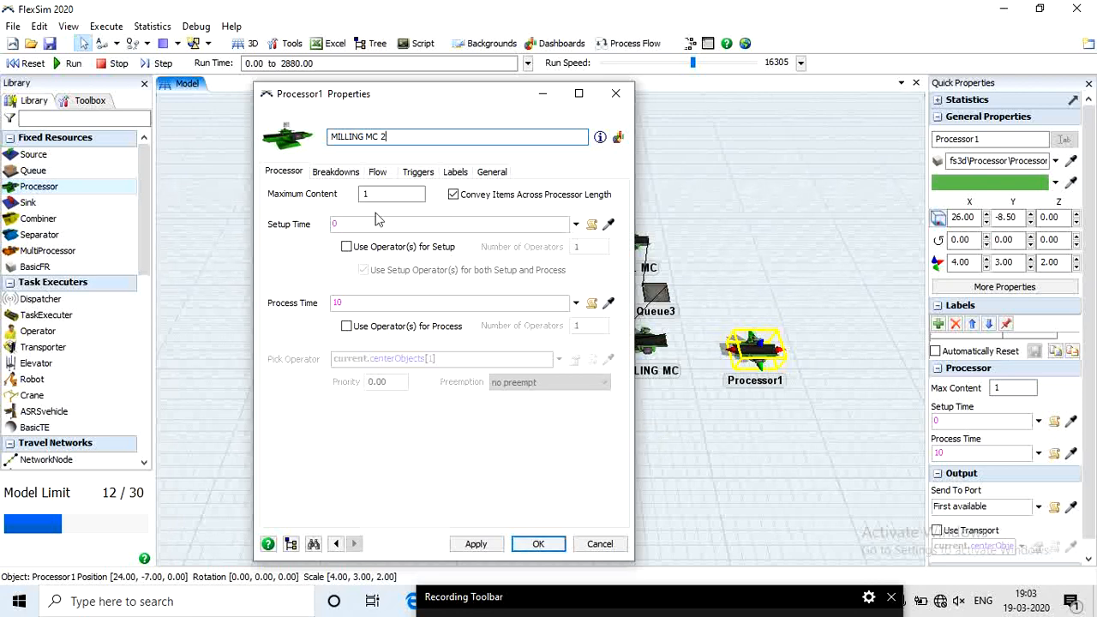
pyautogui.click(338, 224)
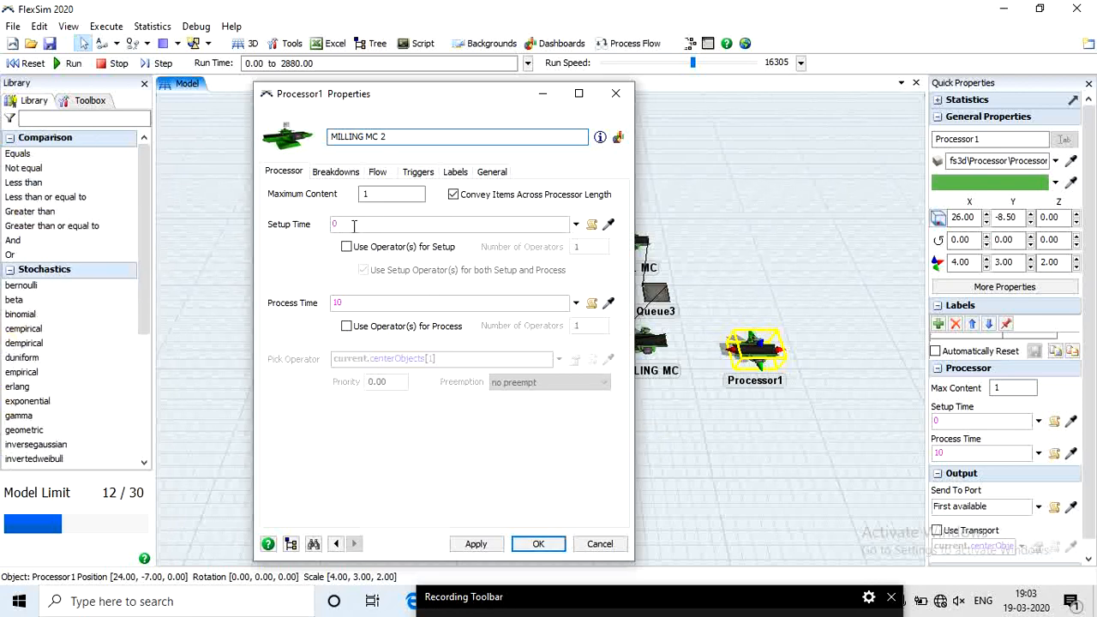
pyautogui.moveTo(492, 94); pyautogui.dragTo(323, 129)
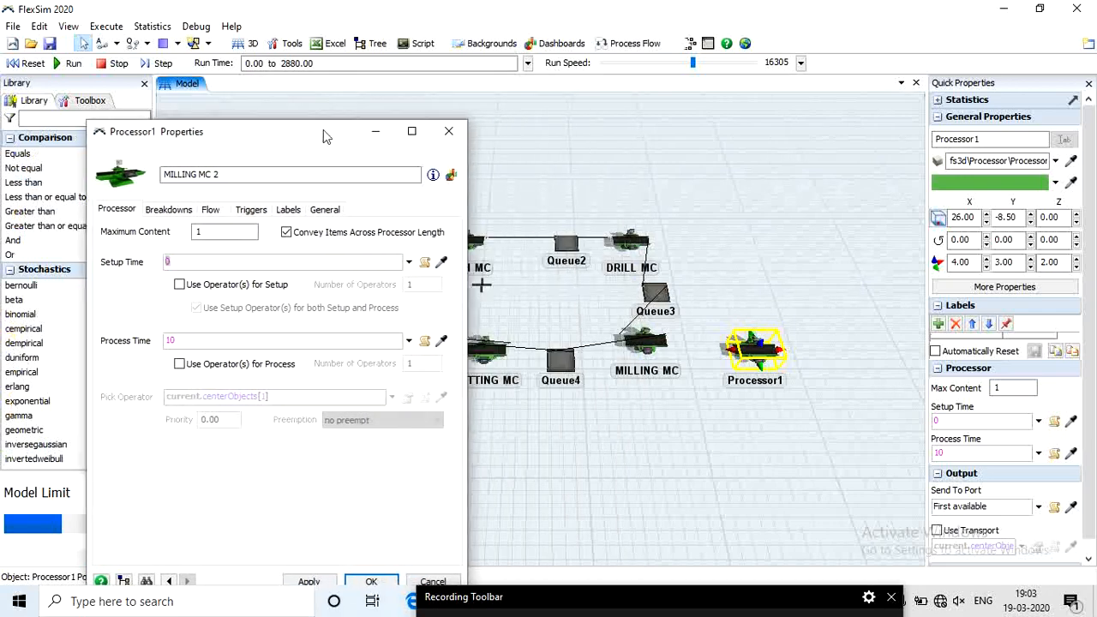
pyautogui.click(638, 346)
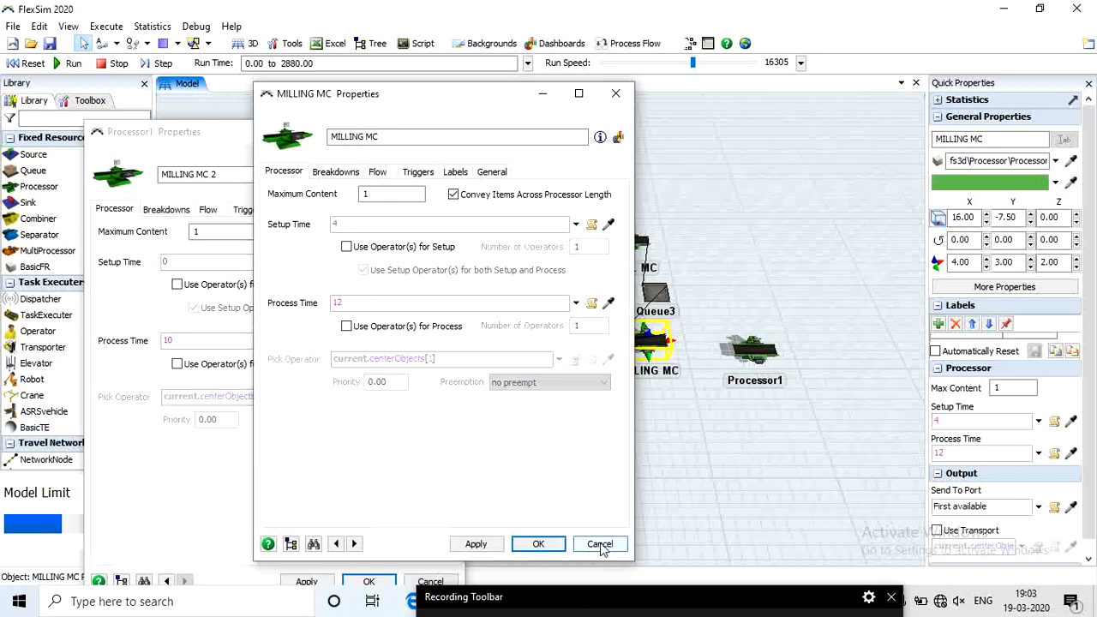
pyautogui.click(539, 544)
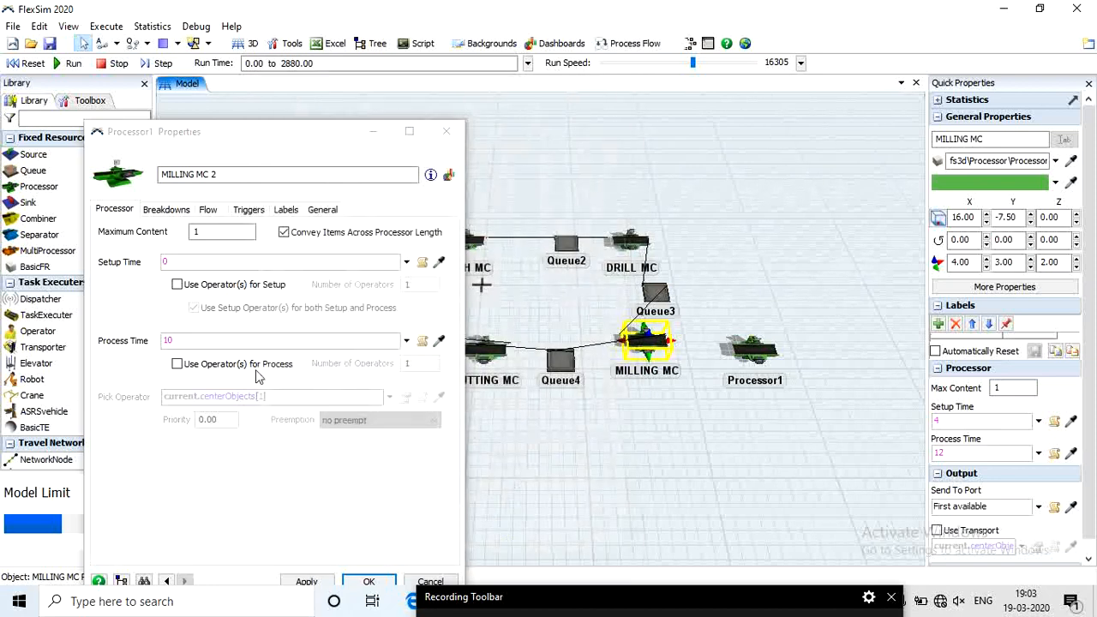
pyautogui.click(183, 257)
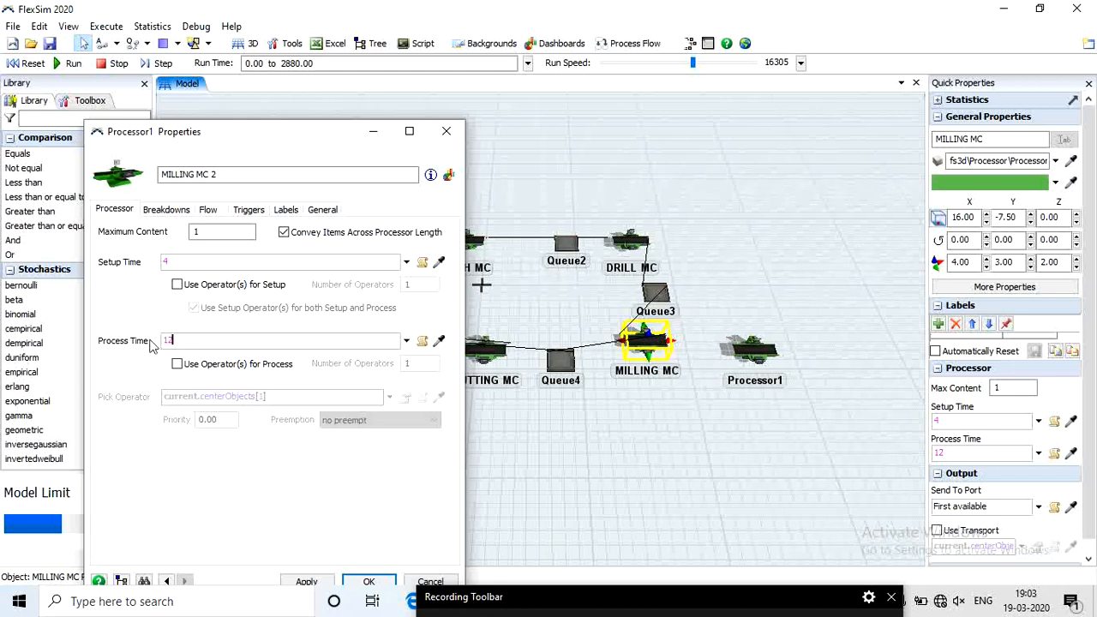
pyautogui.click(368, 582)
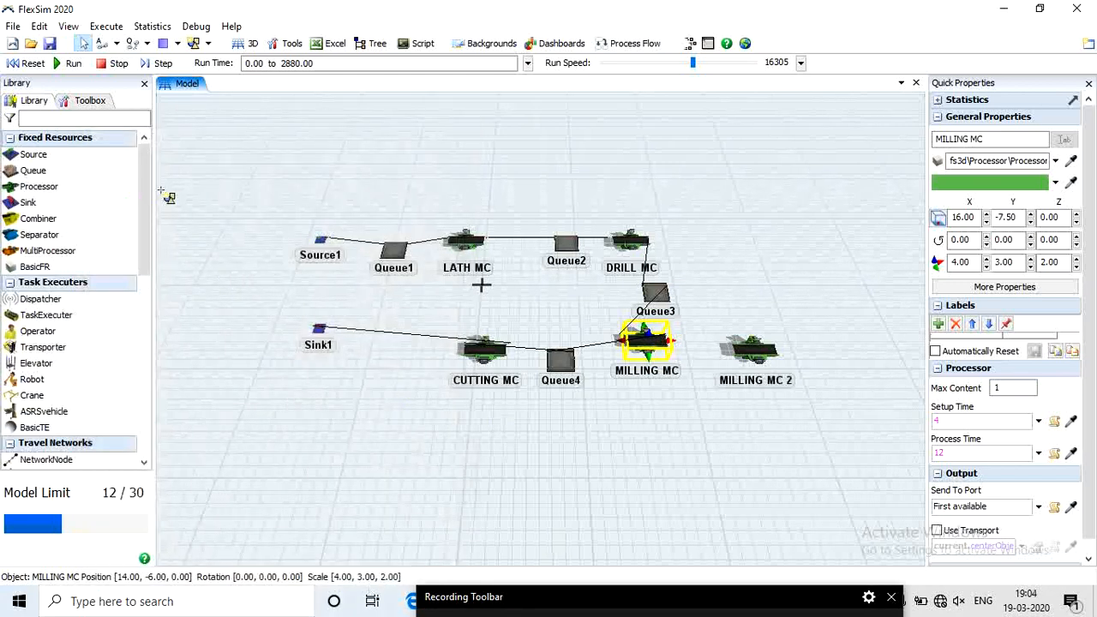
# Step: Connect Queue3 to MILLING MC 2, and MILLING MC 2 to Queue4
pyautogui.click(116, 44)
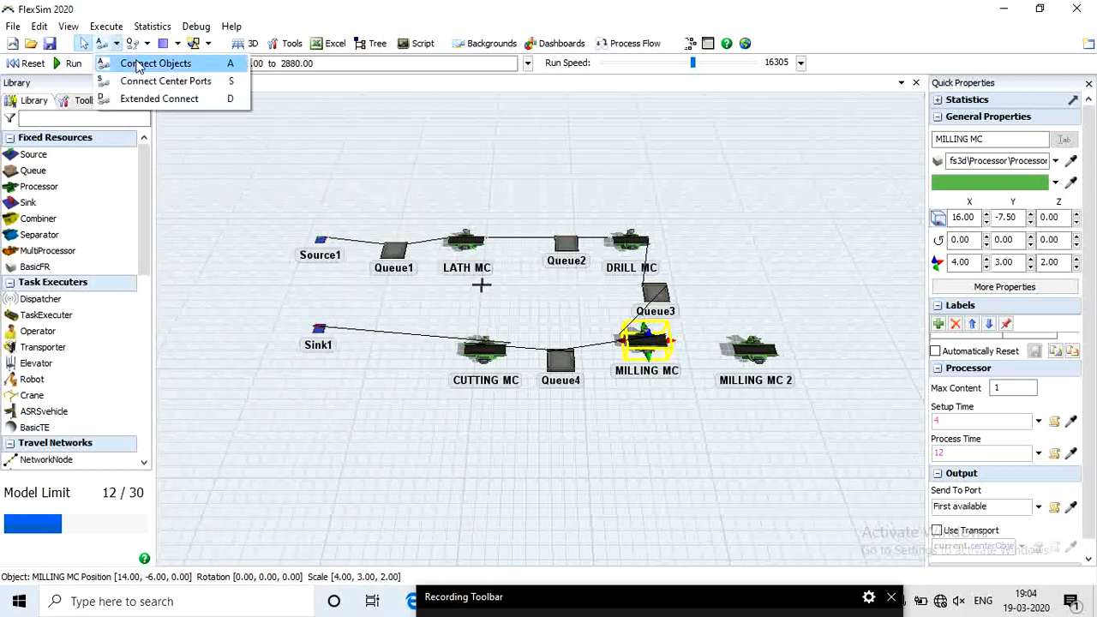
pyautogui.click(142, 61)
pyautogui.click(657, 298)
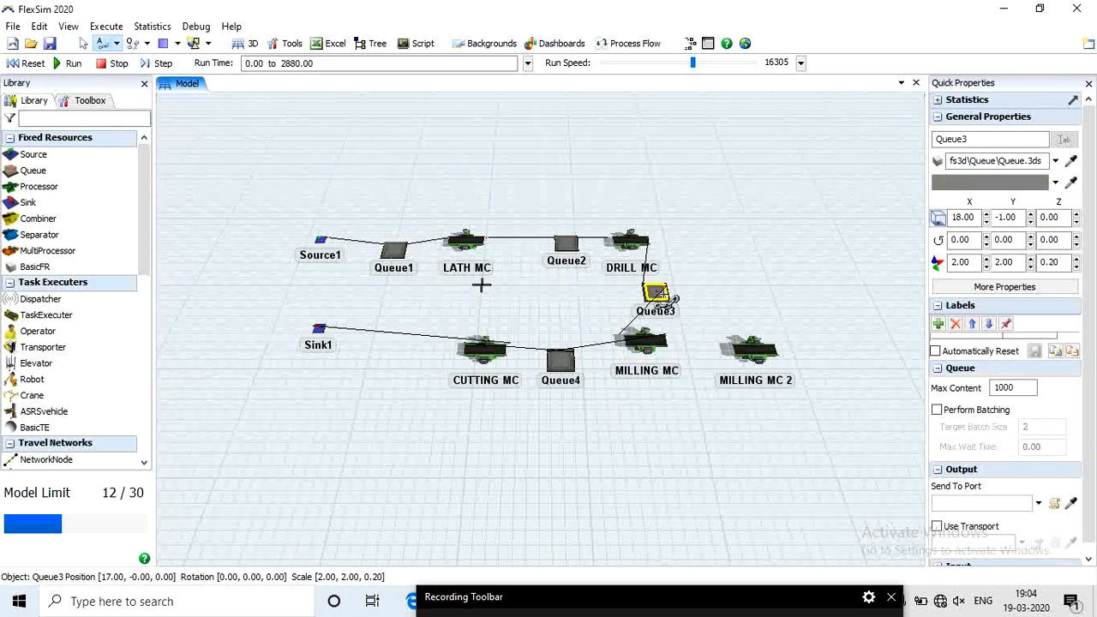
pyautogui.click(748, 350)
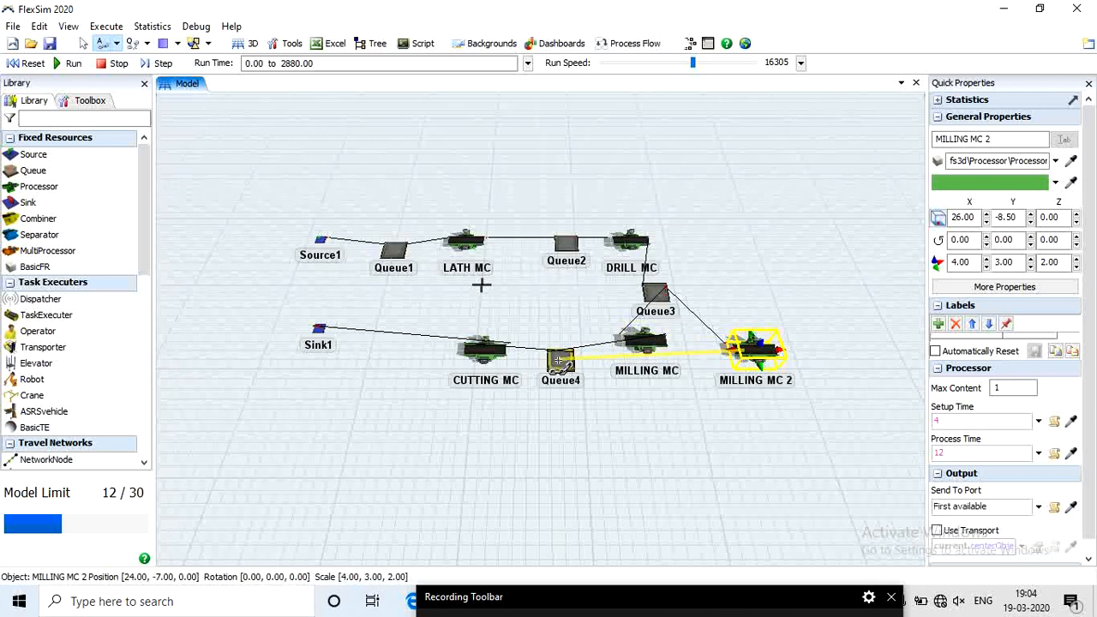
pyautogui.click(558, 361)
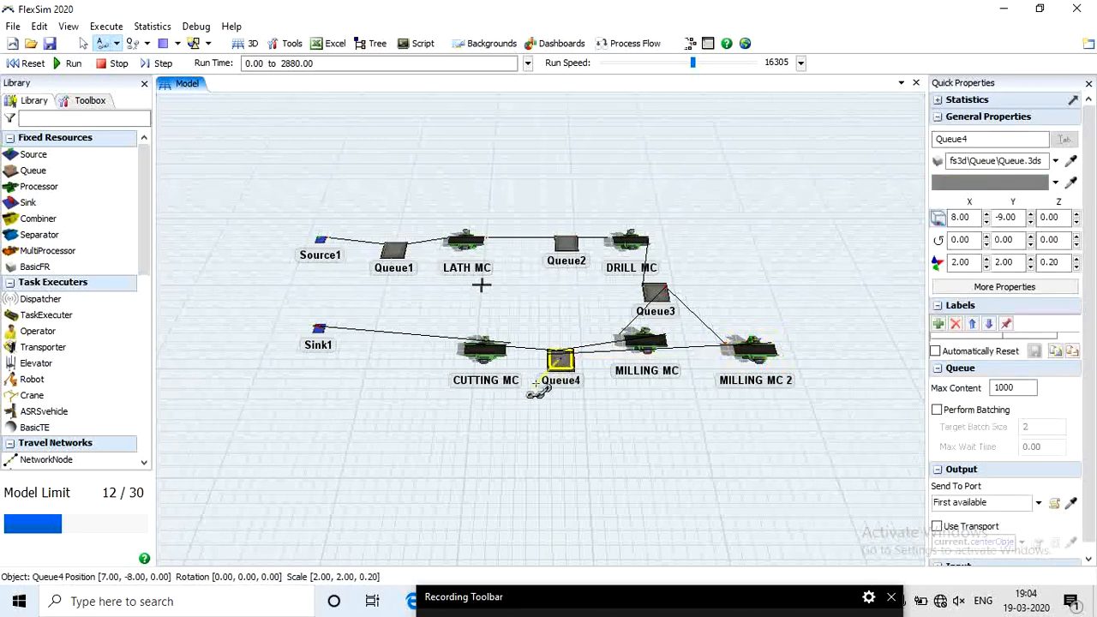
pyautogui.press('Escape')
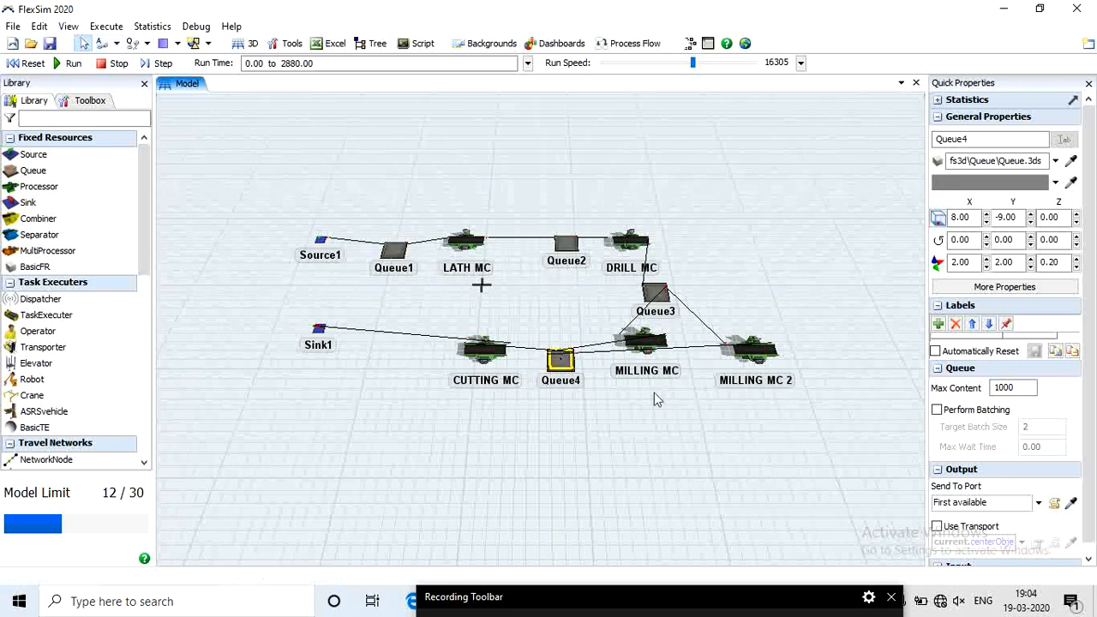
# Step: Rearrange the milling area, placing MILLING MC 2 below MILLING MC and Queue3 beside DRILL MC at about X 25, Y 4.34
pyautogui.moveTo(758, 357); pyautogui.dragTo(686, 439)
pyautogui.moveTo(653, 338); pyautogui.dragTo(685, 368)
pyautogui.moveTo(656, 294); pyautogui.dragTo(714, 254)
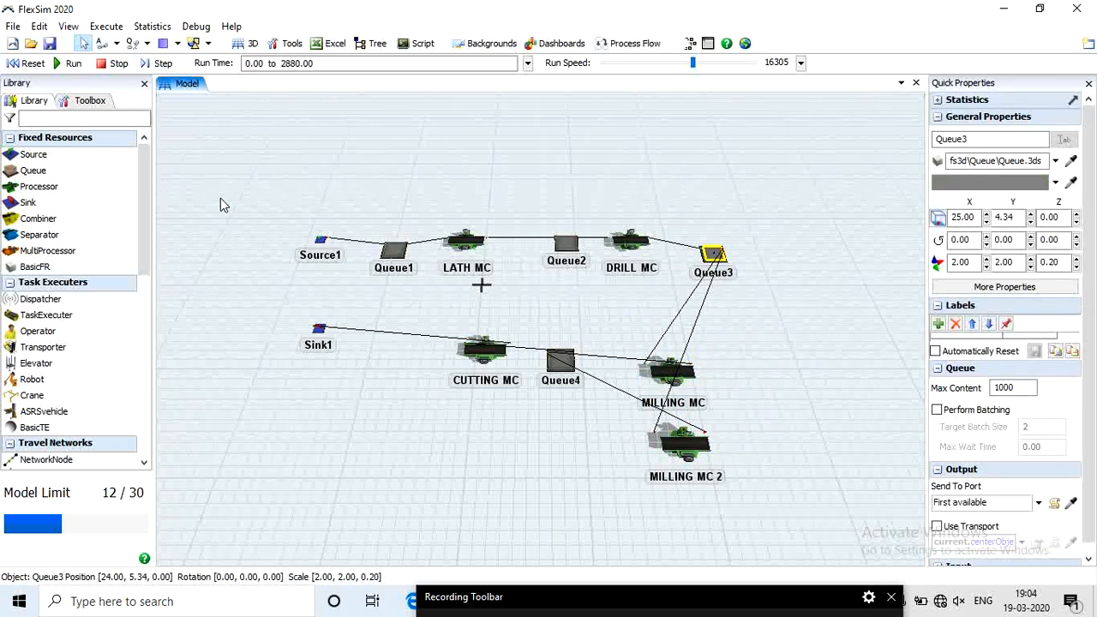
# Step: Reset and rerun the simulation with both milling machines, then check the throughput of Sink1 and Source1 and the backlog at Queue4
pyautogui.click(33, 63)
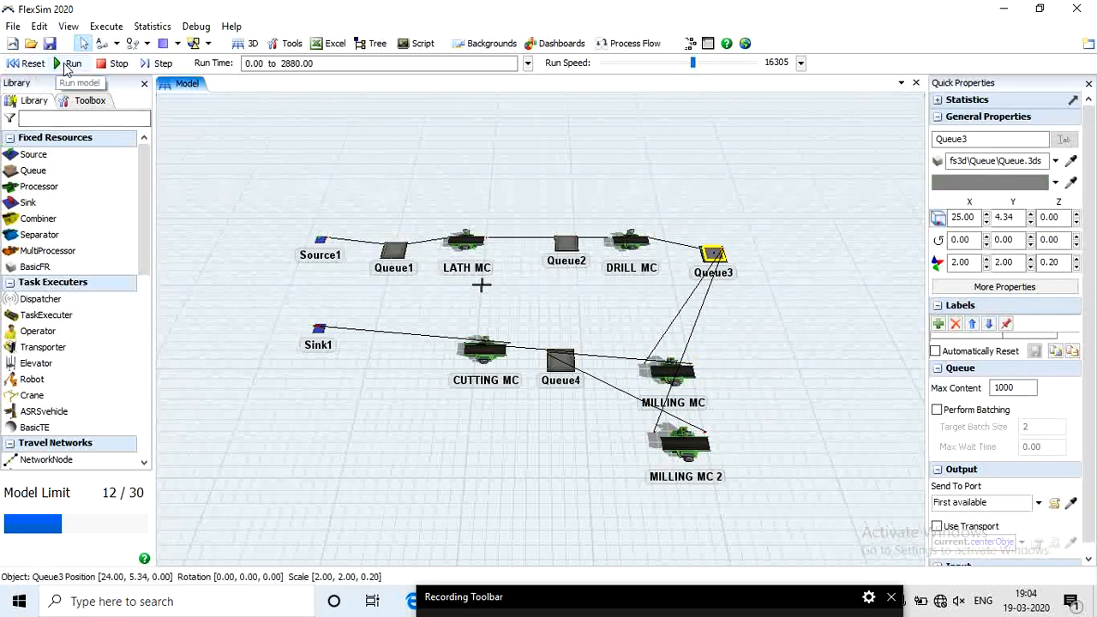
pyautogui.click(69, 63)
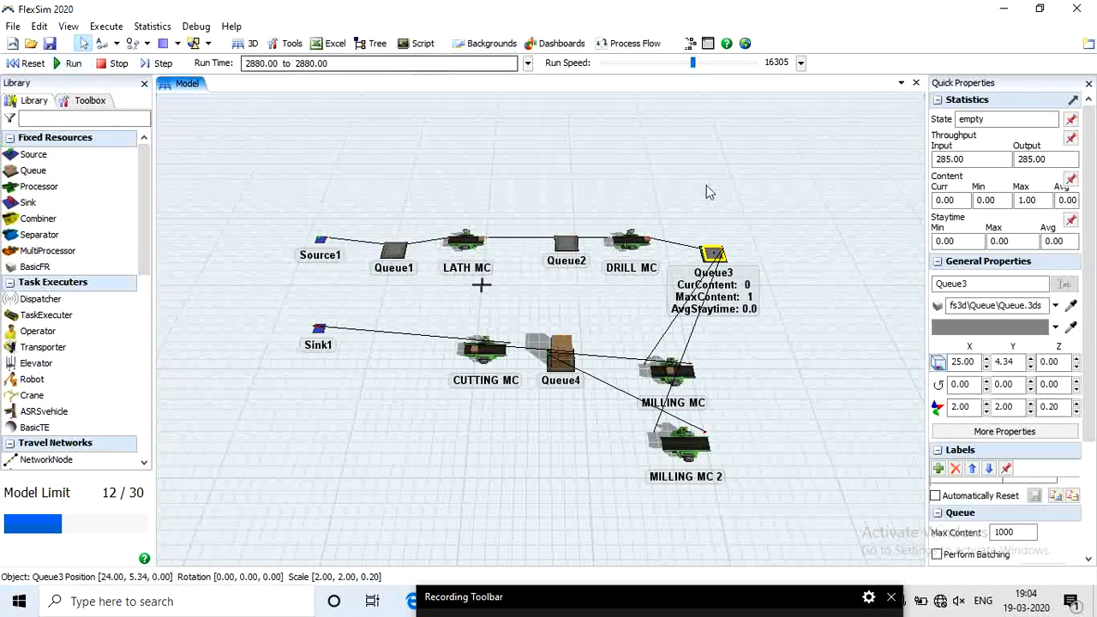
pyautogui.click(319, 329)
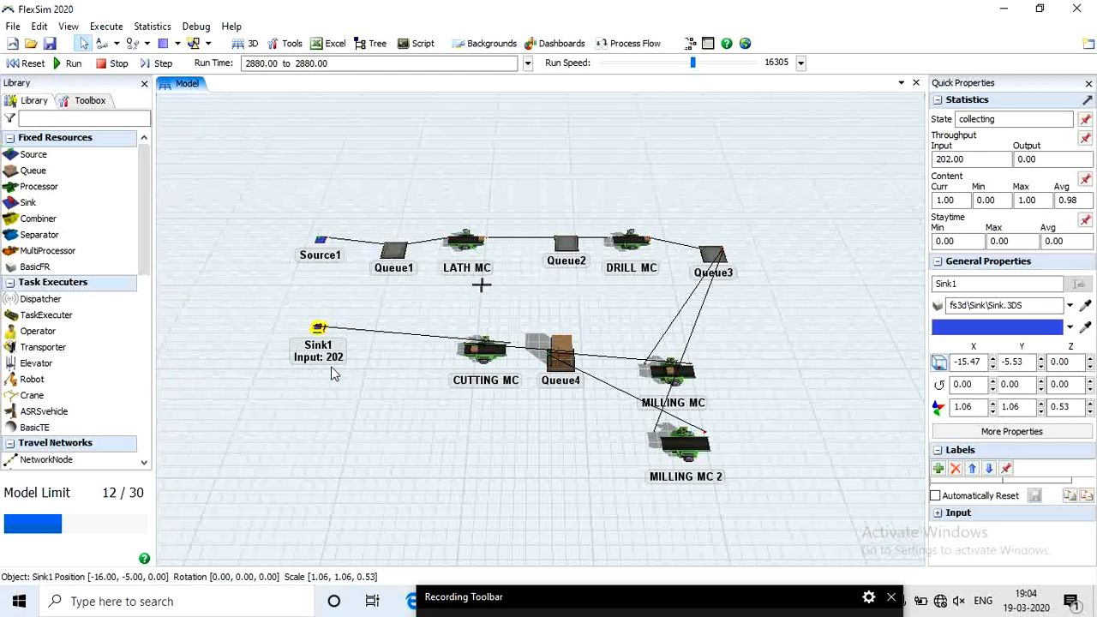
pyautogui.click(327, 258)
pyautogui.click(322, 242)
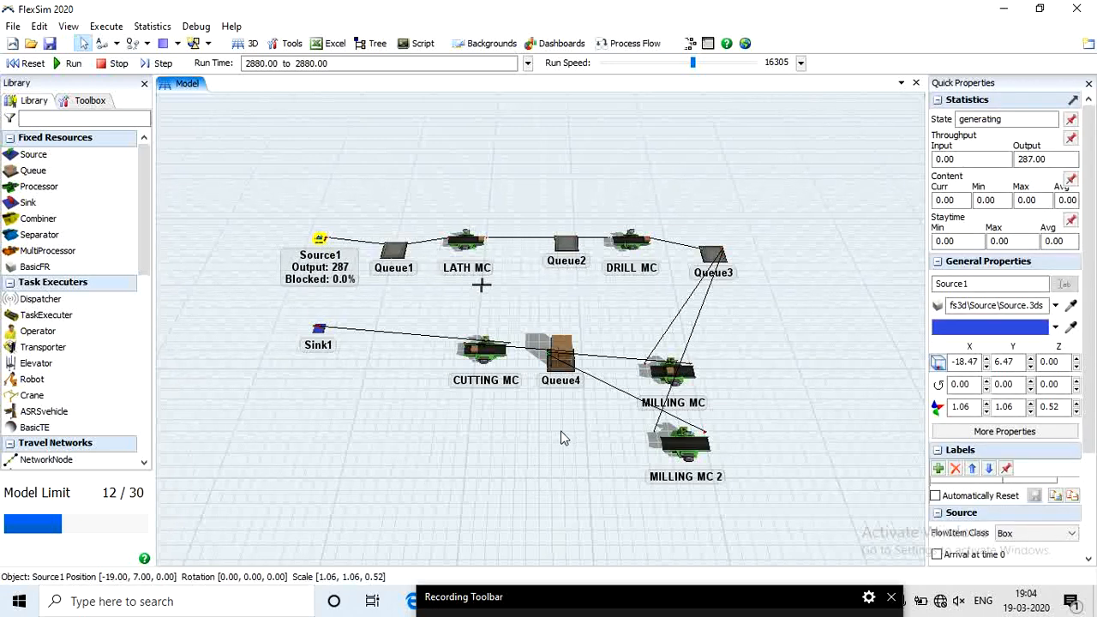
pyautogui.click(562, 375)
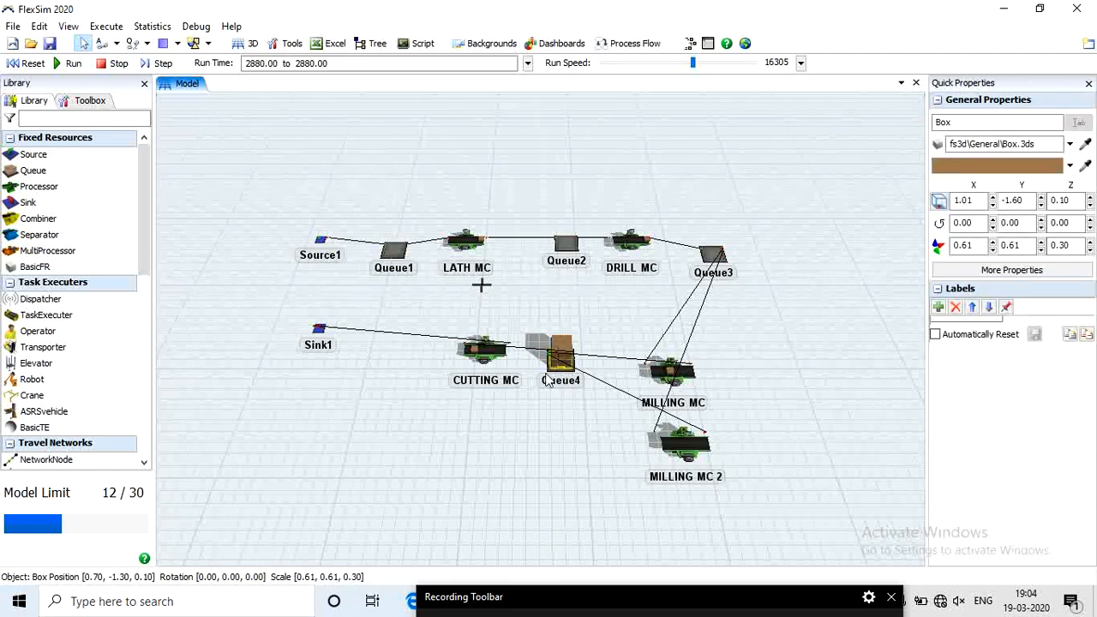
pyautogui.click(509, 474)
# Step: Edit the setup time and process time of CUTTING MC and apply them
pyautogui.click(485, 354)
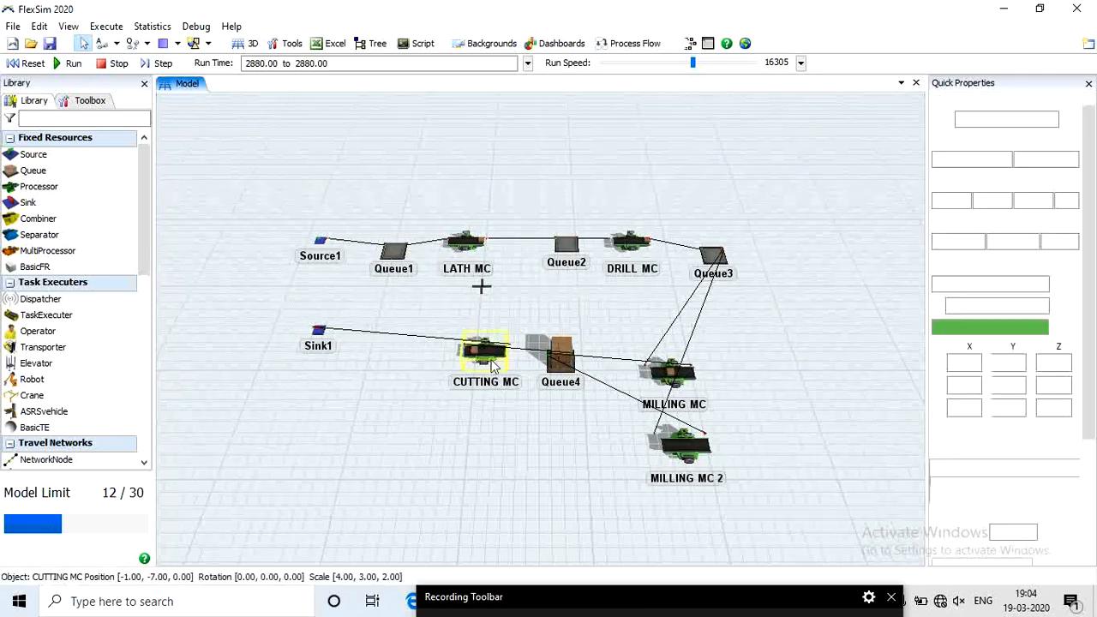
pyautogui.doubleClick(487, 353)
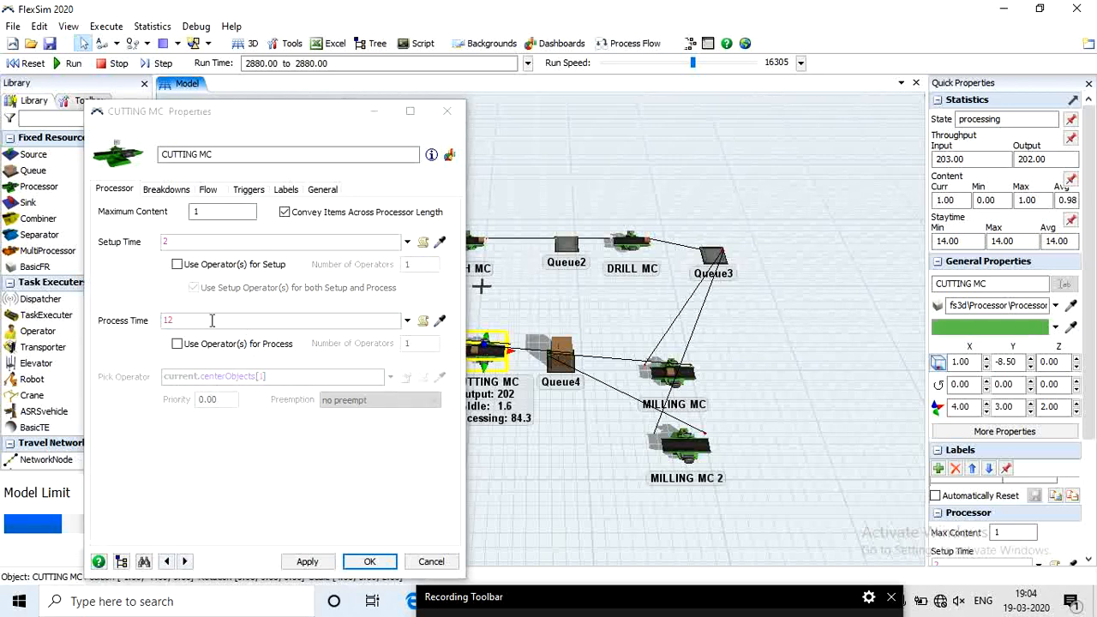
pyautogui.click(184, 242)
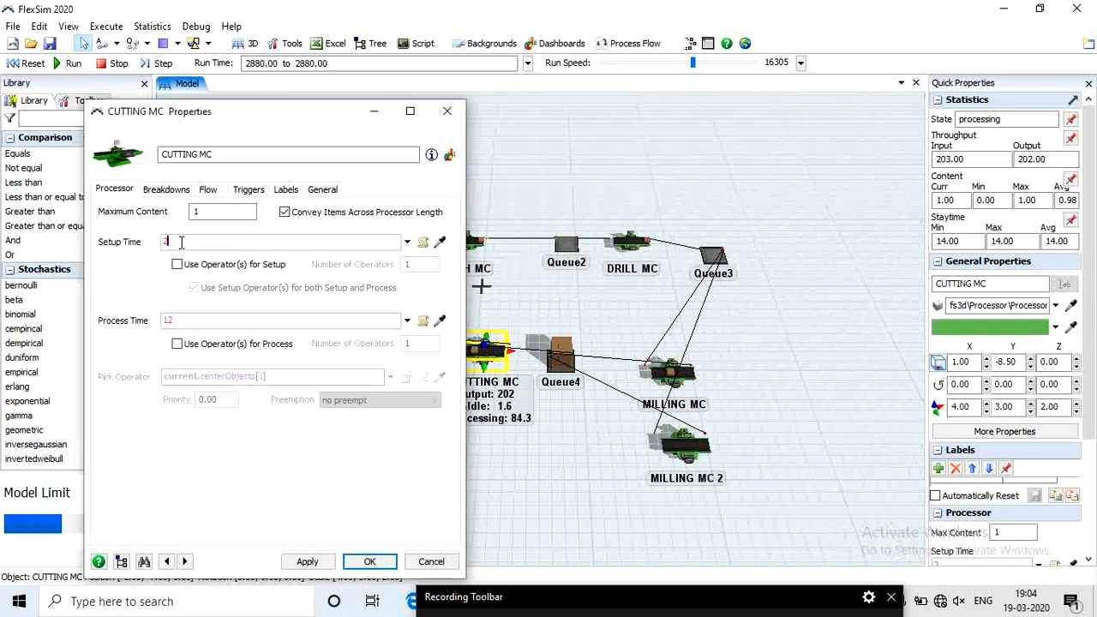
pyautogui.click(183, 319)
pyautogui.click(381, 561)
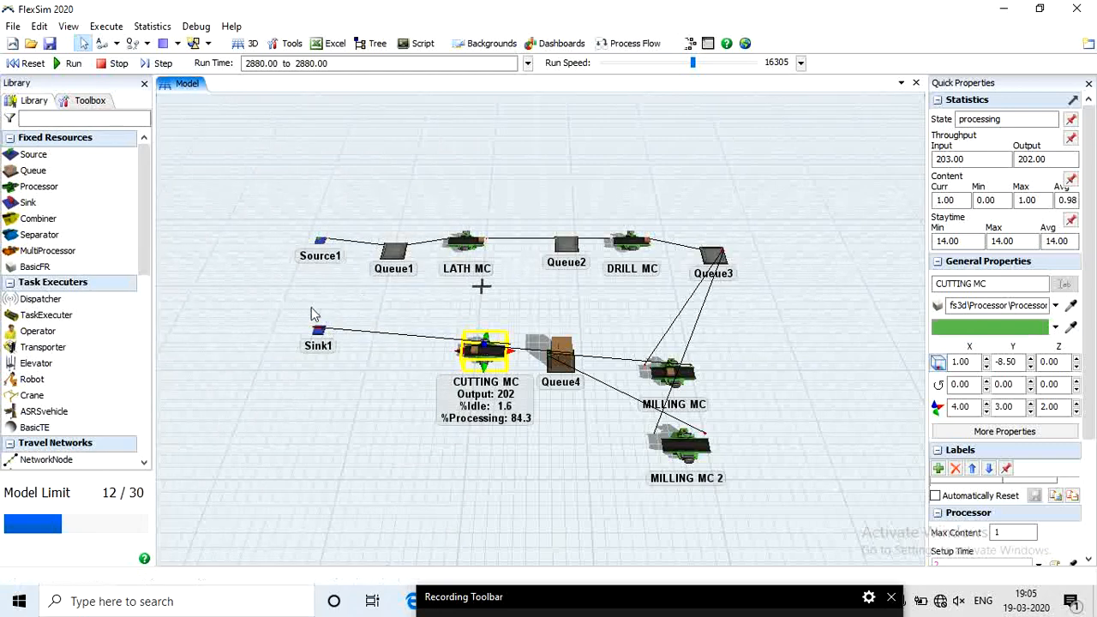
# Step: Reset and rerun the simulation with the edited CUTTING MC times, then compare the throughput of Sink1 and Source1
pyautogui.click(32, 64)
pyautogui.click(68, 63)
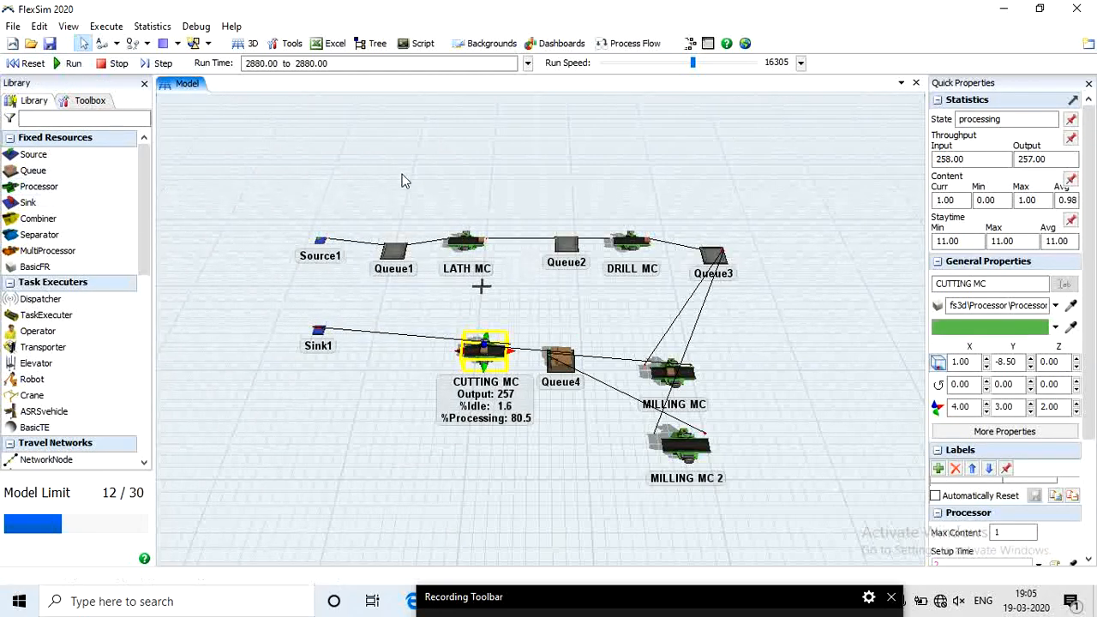
pyautogui.click(538, 511)
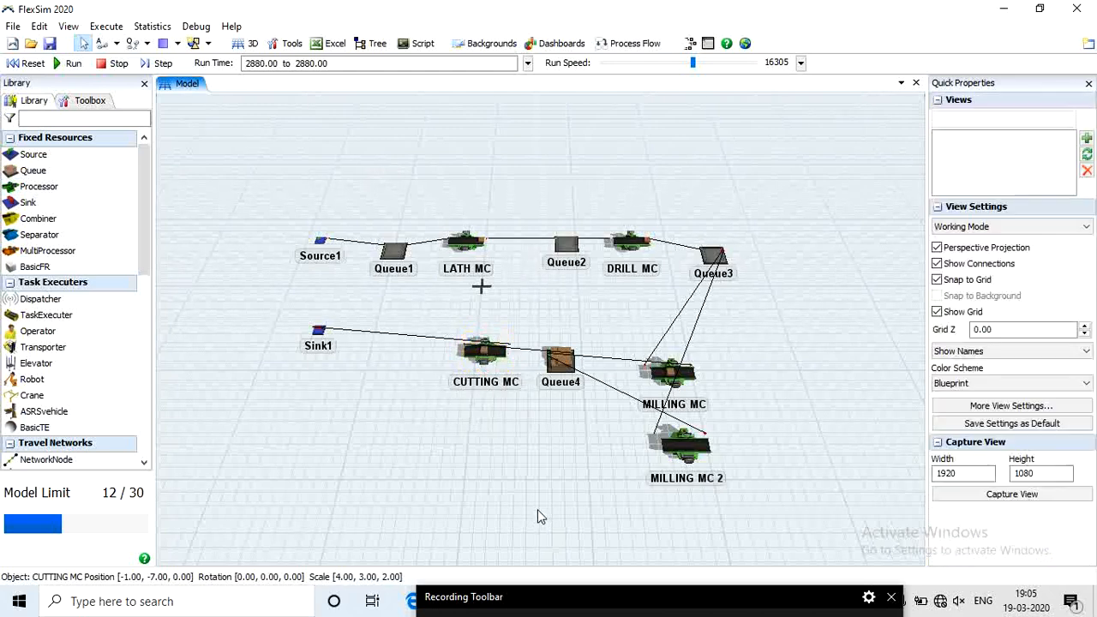
pyautogui.click(319, 332)
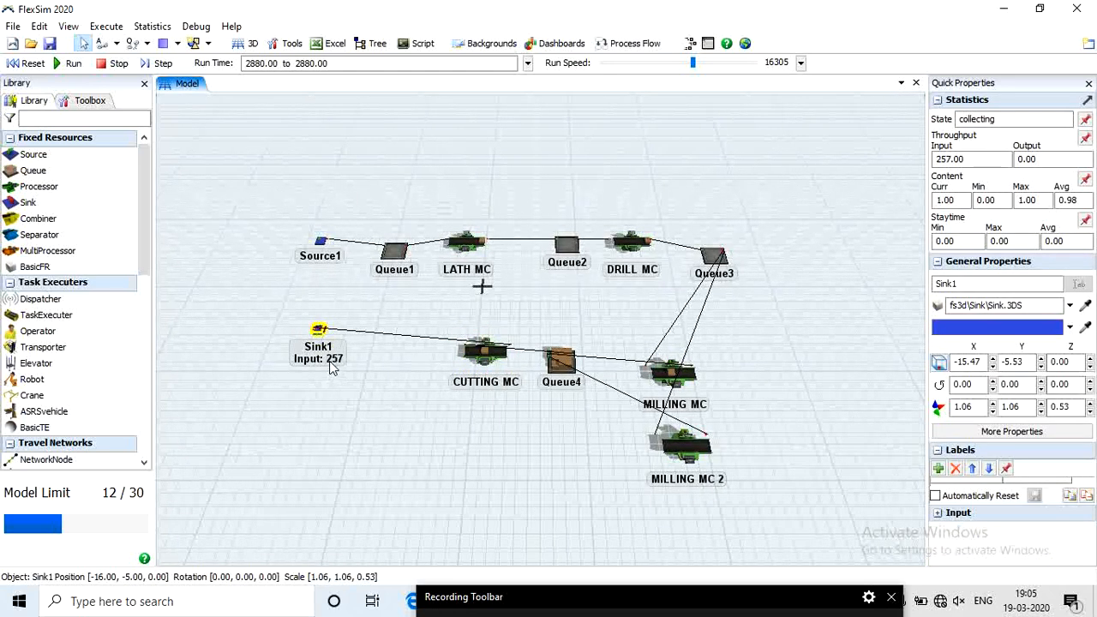
pyautogui.click(321, 242)
pyautogui.click(477, 491)
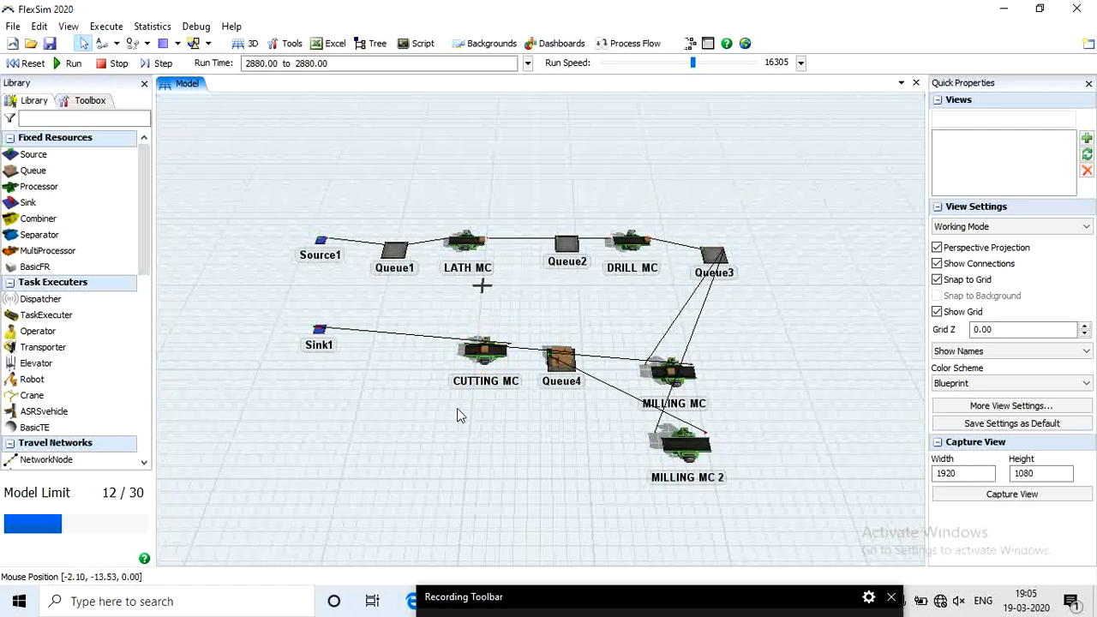
# Step: Add a processor below CUTTING MC at about X 3, Y -17.5 and name it CUTTING MC 2
pyautogui.click(38, 186)
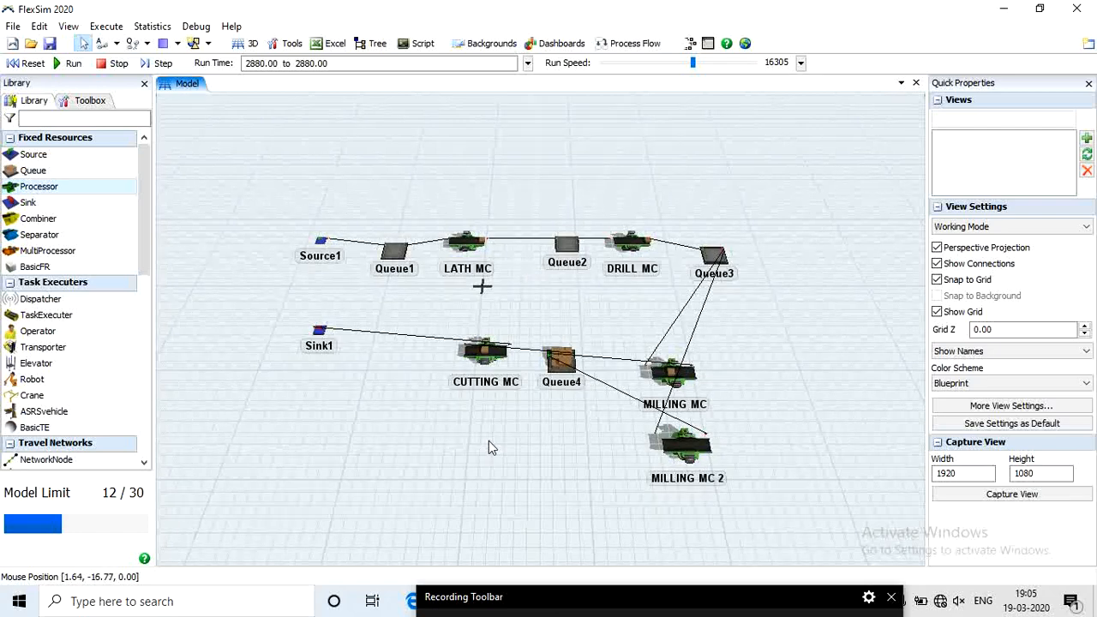
pyautogui.moveTo(823, 597)
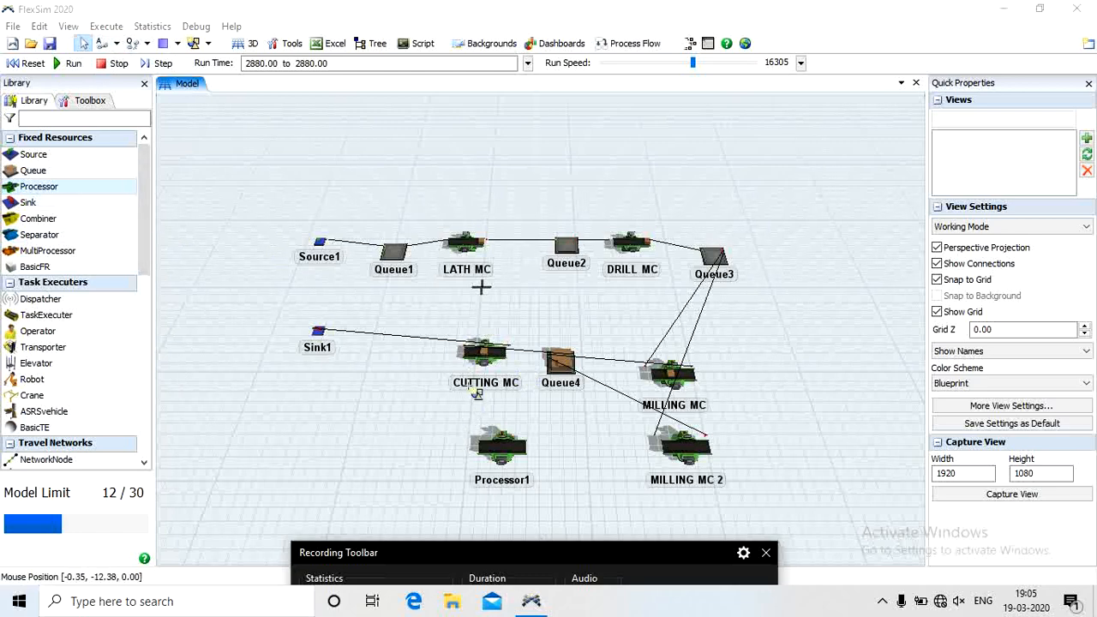
pyautogui.click(507, 460)
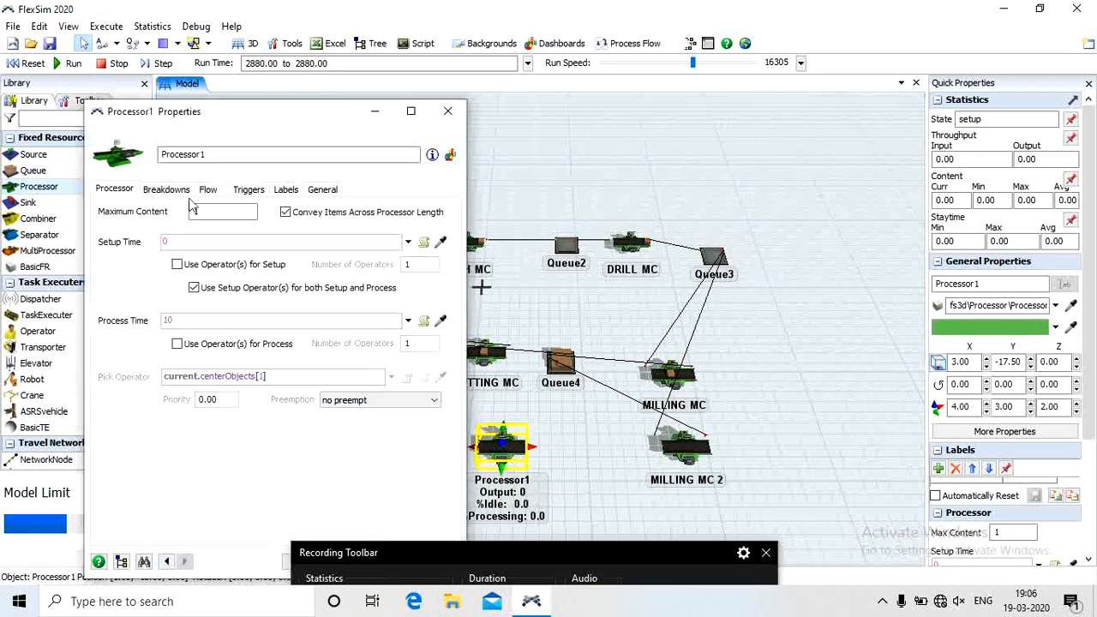
pyautogui.click(226, 153)
pyautogui.moveTo(226, 153); pyautogui.dragTo(144, 155)
pyautogui.write('CUTTING MC 2')
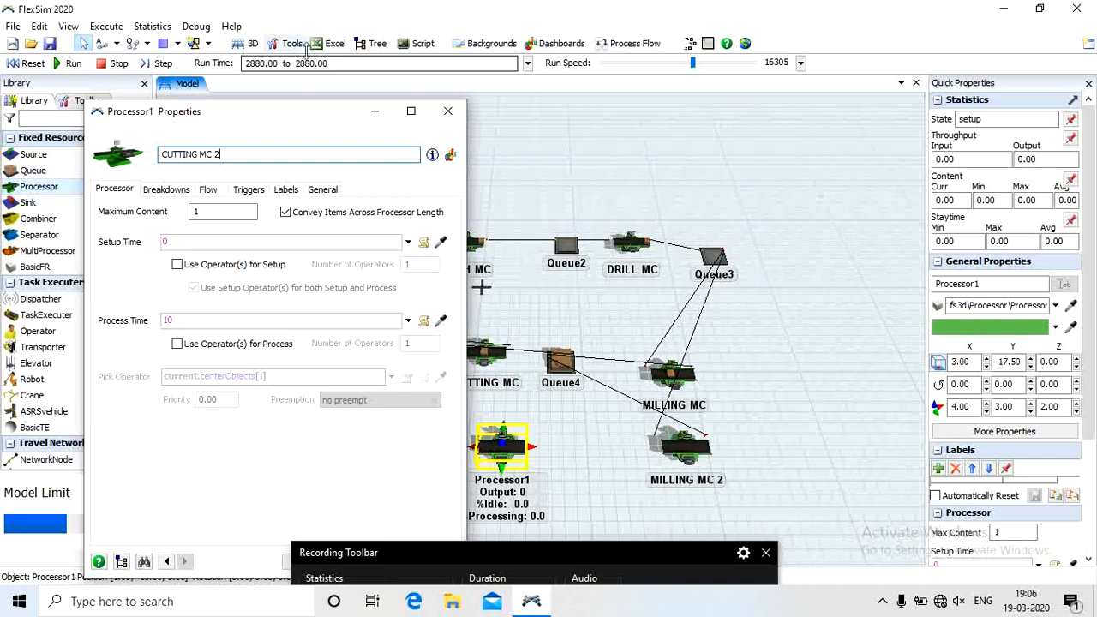
# Step: Set the setup time of CUTTING MC 2 to 2 and its process time to 9, and apply the properties
pyautogui.moveTo(306, 109); pyautogui.dragTo(328, 36)
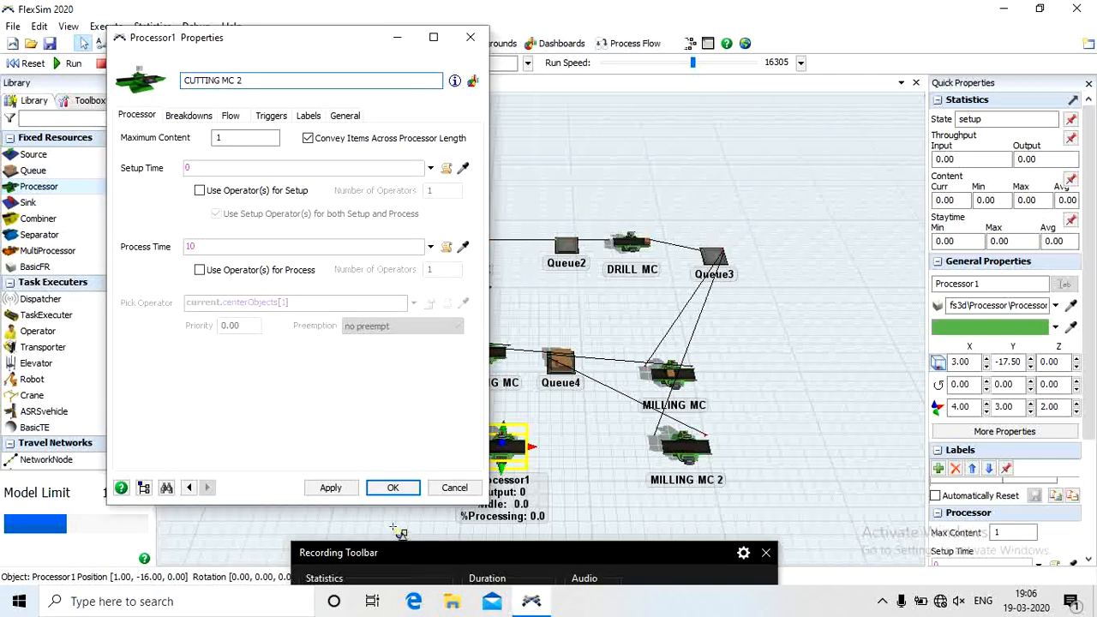
pyautogui.click(202, 168)
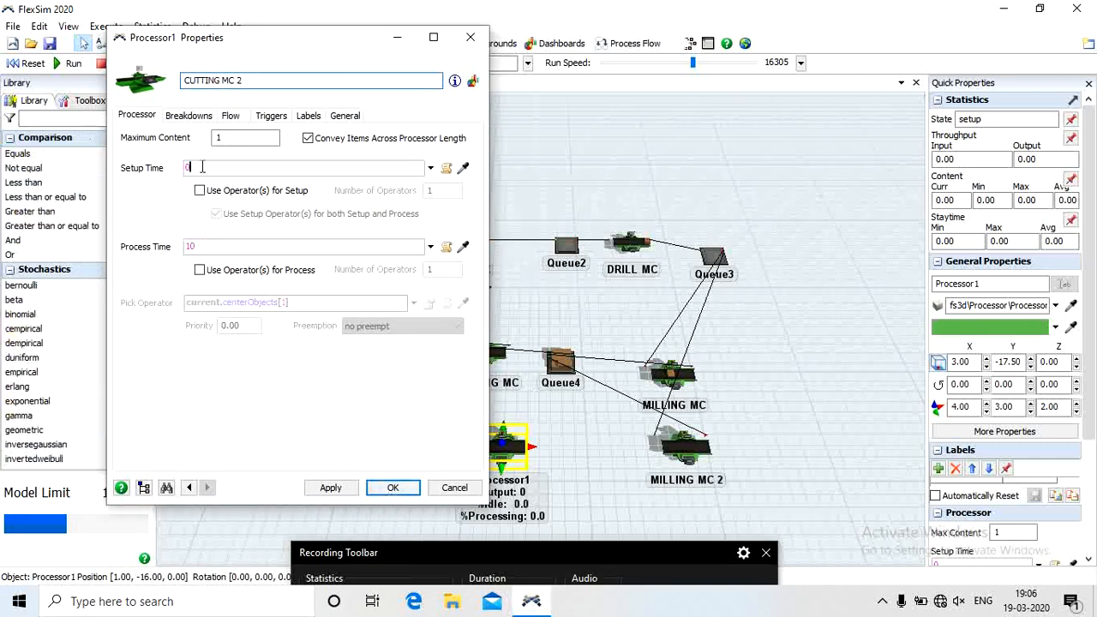
pyautogui.write('2')
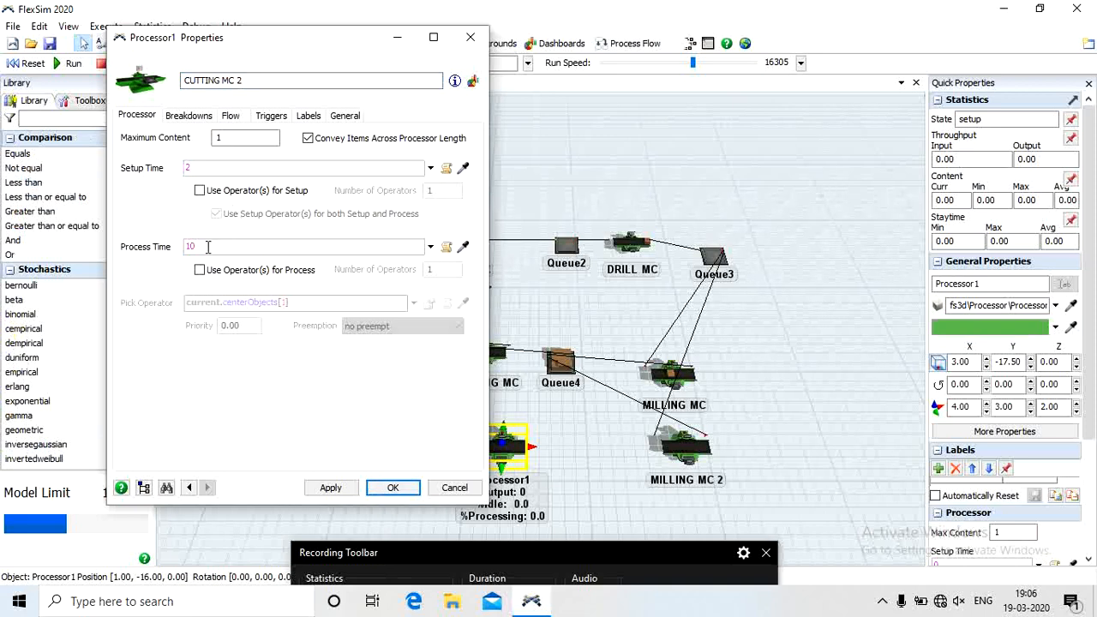
pyautogui.moveTo(206, 246); pyautogui.dragTo(183, 247)
pyautogui.write('9')
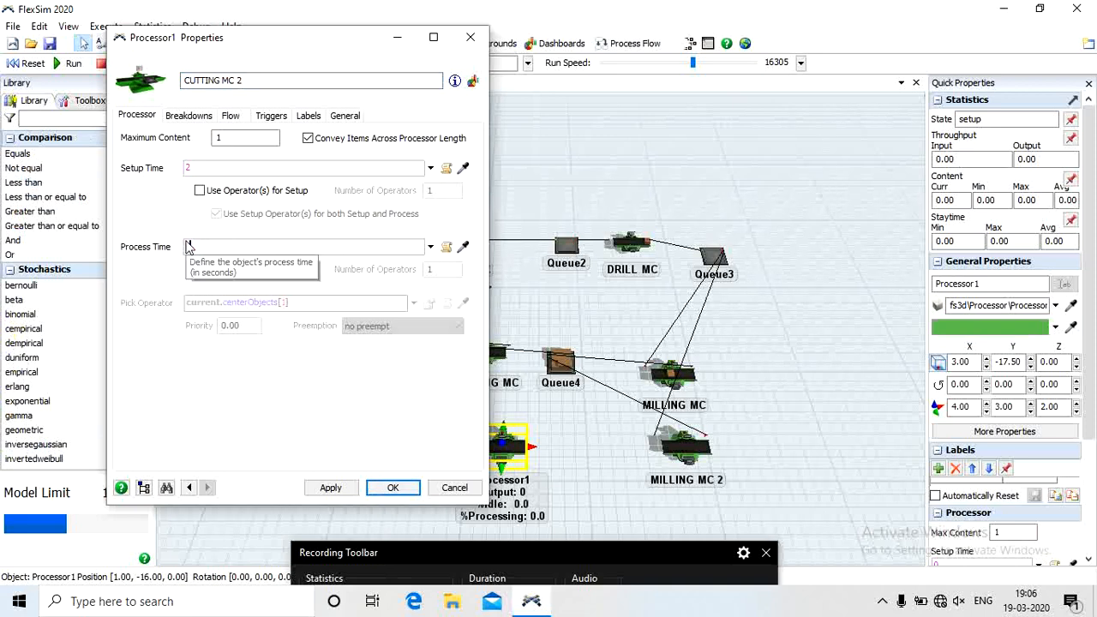
pyautogui.click(392, 489)
pyautogui.click(391, 489)
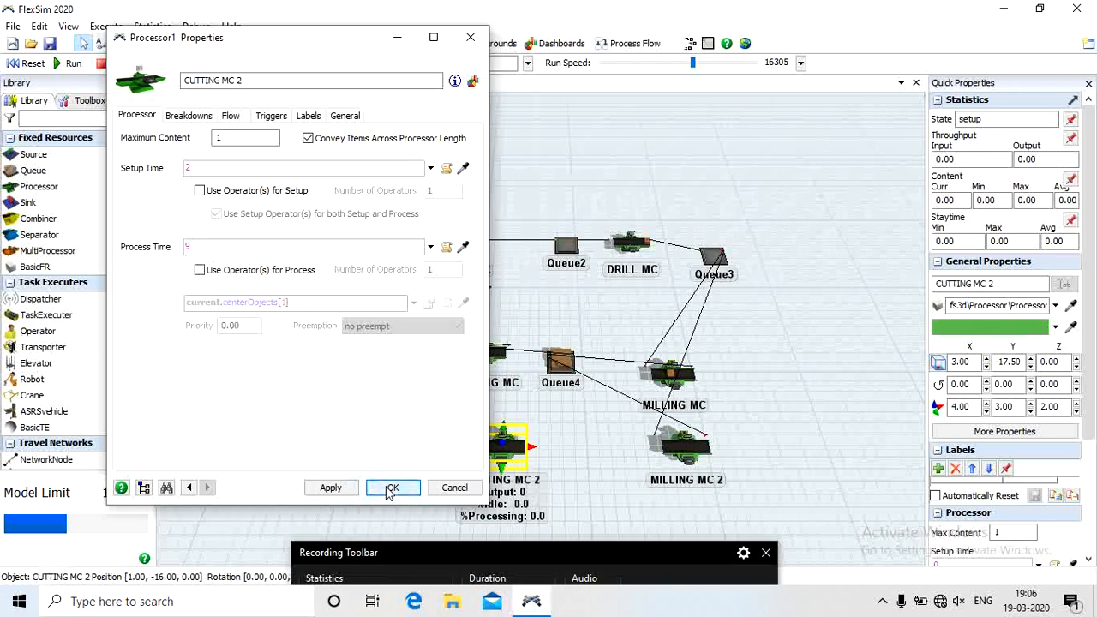
# Step: Reset and rerun the simulation with CUTTING MC 2 still unconnected, then check the throughput of Sink1 and Source1
pyautogui.click(29, 63)
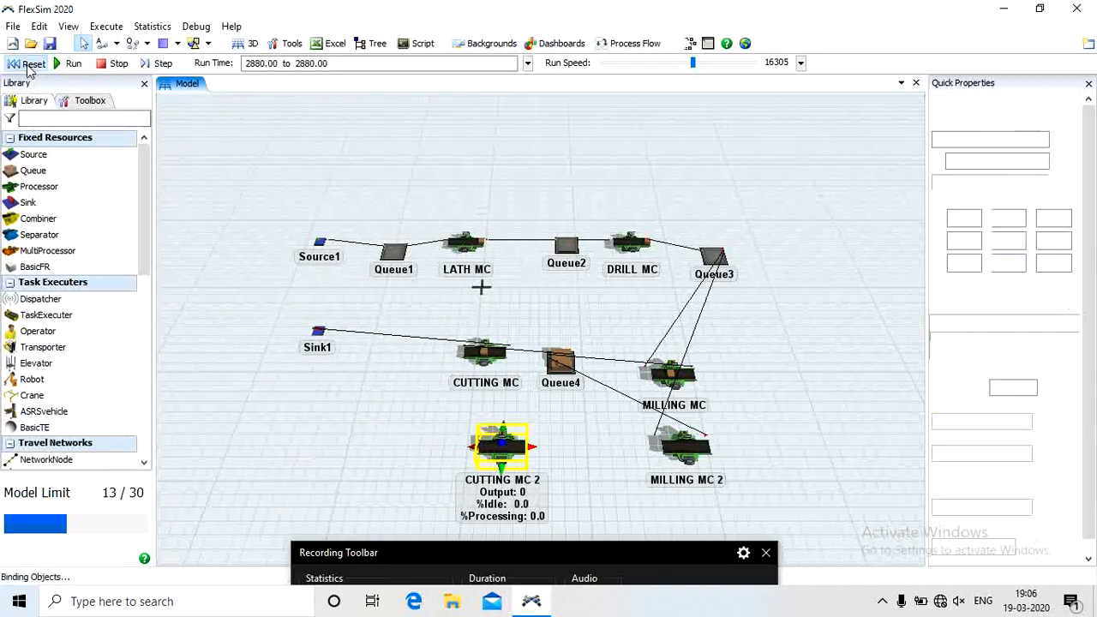
pyautogui.click(72, 69)
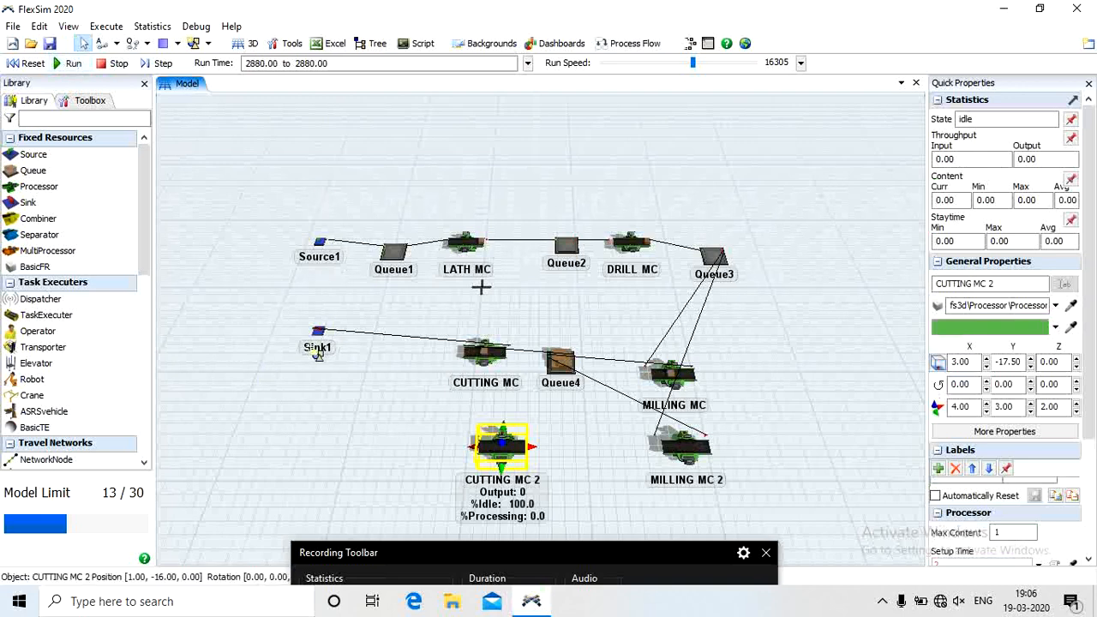
pyautogui.click(317, 332)
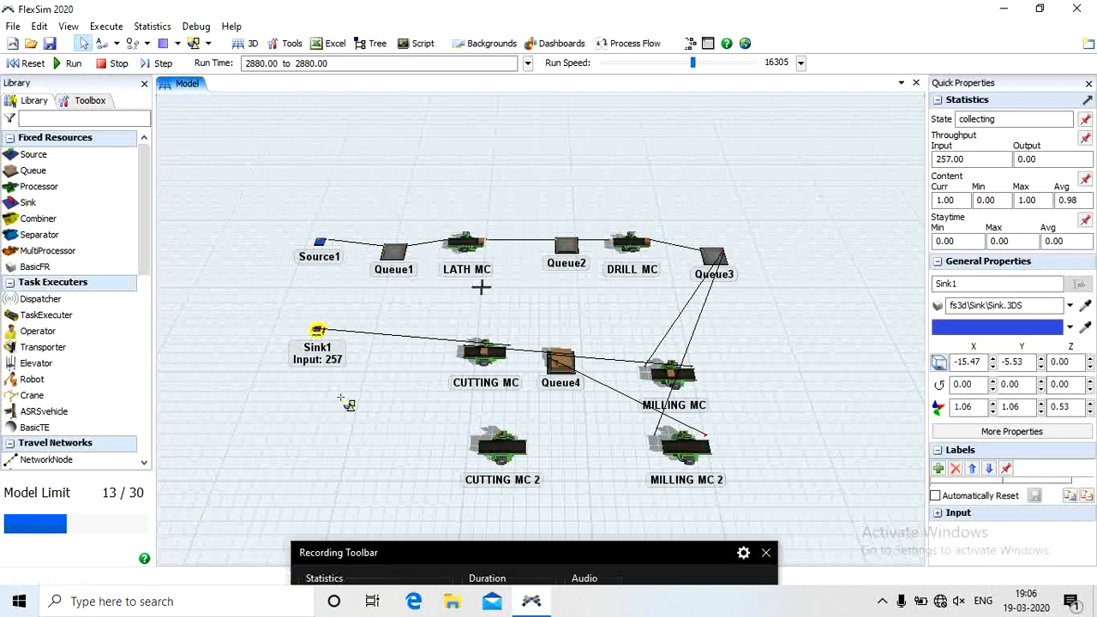
pyautogui.click(320, 243)
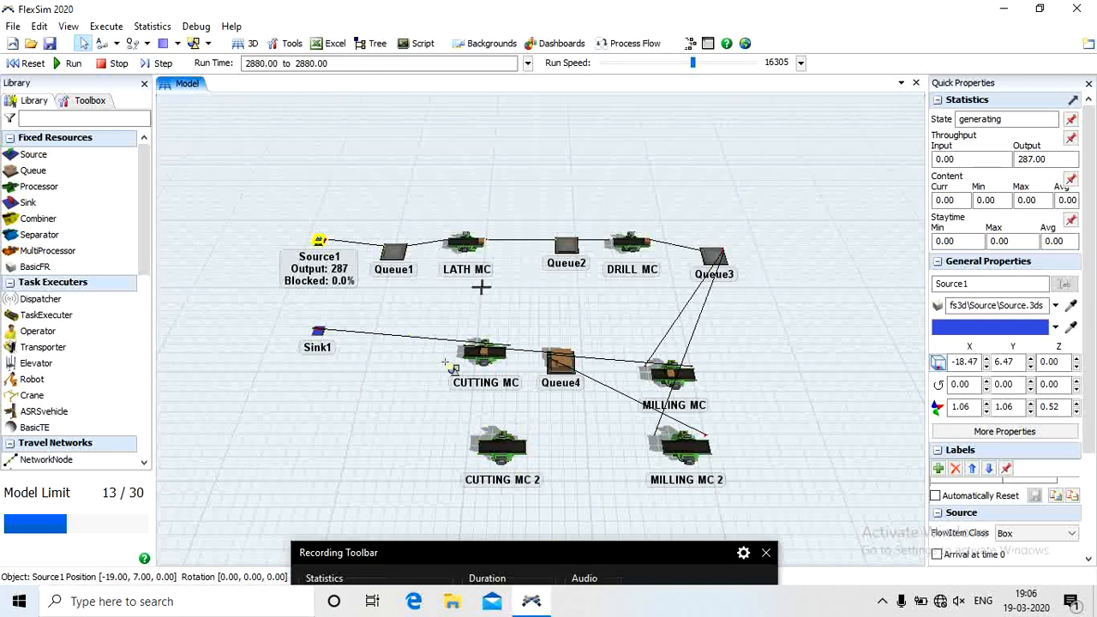
# Step: Connect Queue4 to CUTTING MC 2, and CUTTING MC 2 to Sink1
pyautogui.click(116, 44)
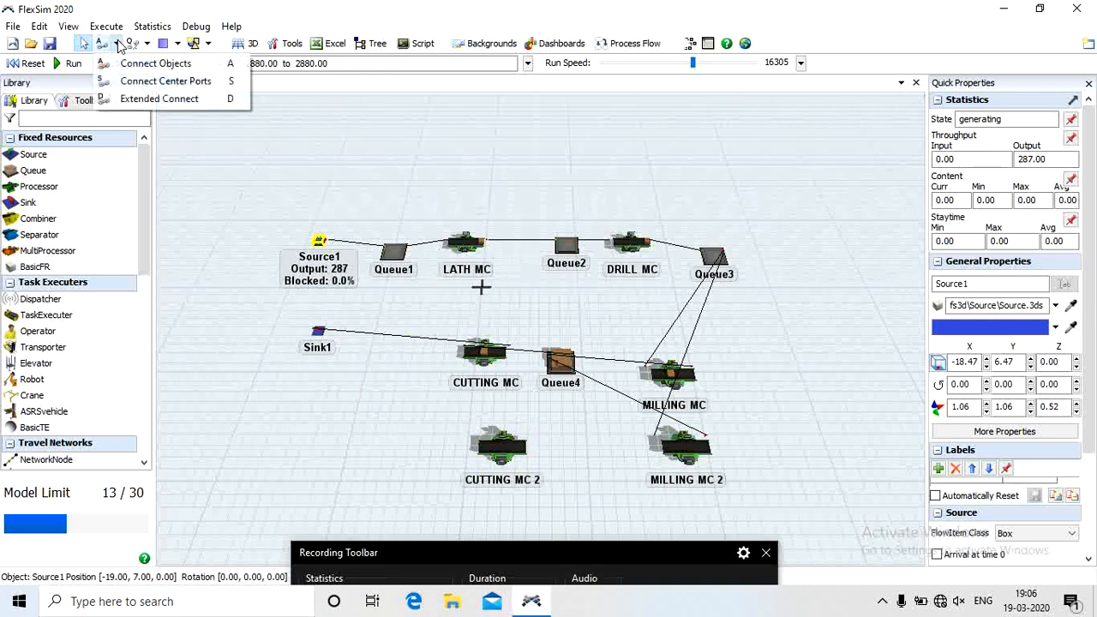
pyautogui.click(129, 64)
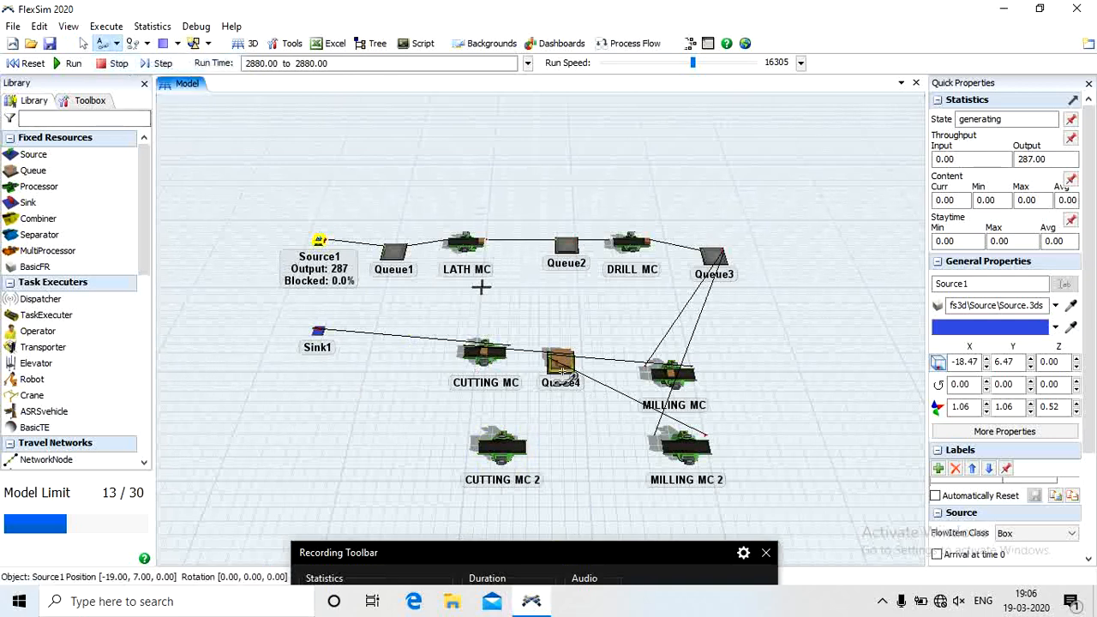
pyautogui.click(560, 367)
pyautogui.click(500, 449)
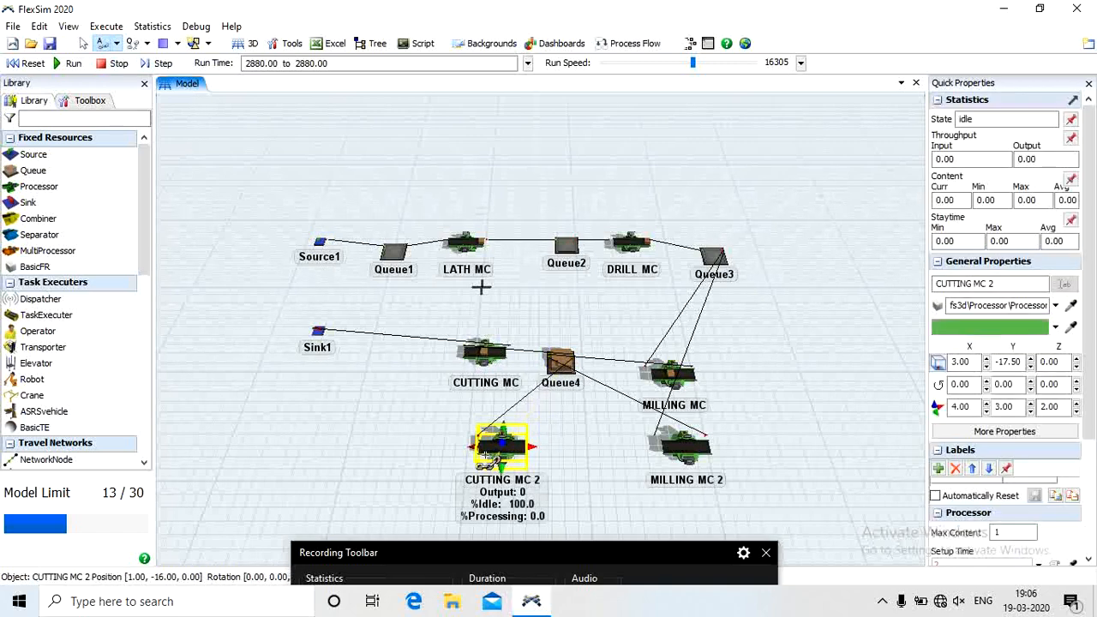
pyautogui.click(318, 332)
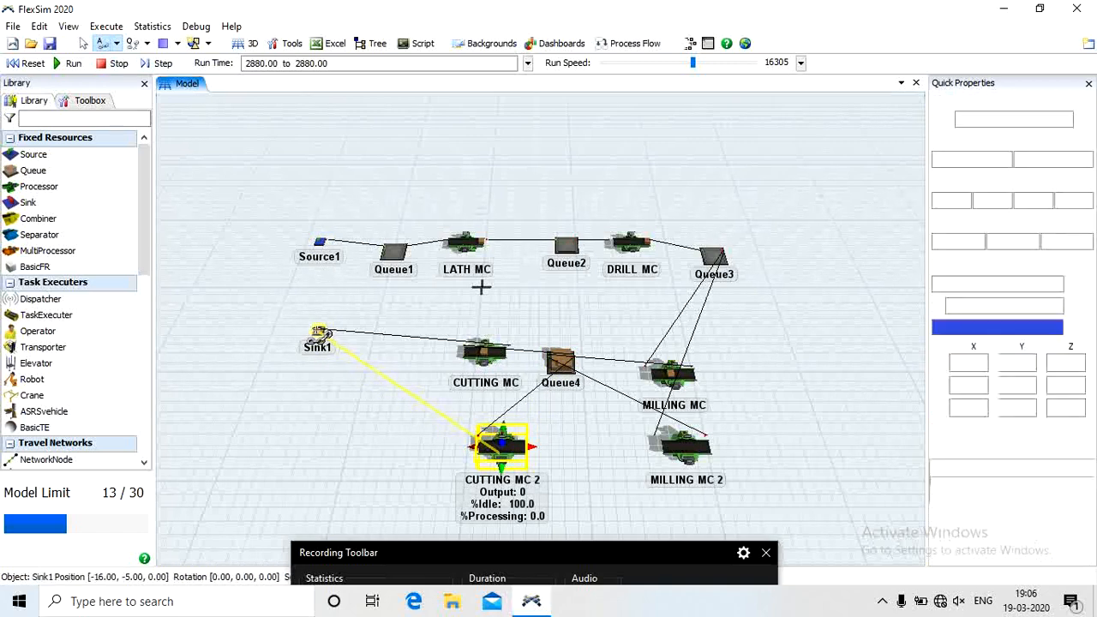
# Step: Reset and rerun the simulation with both cutting machines connected, then compare the throughput of Sink1 and Source1
pyautogui.click(28, 63)
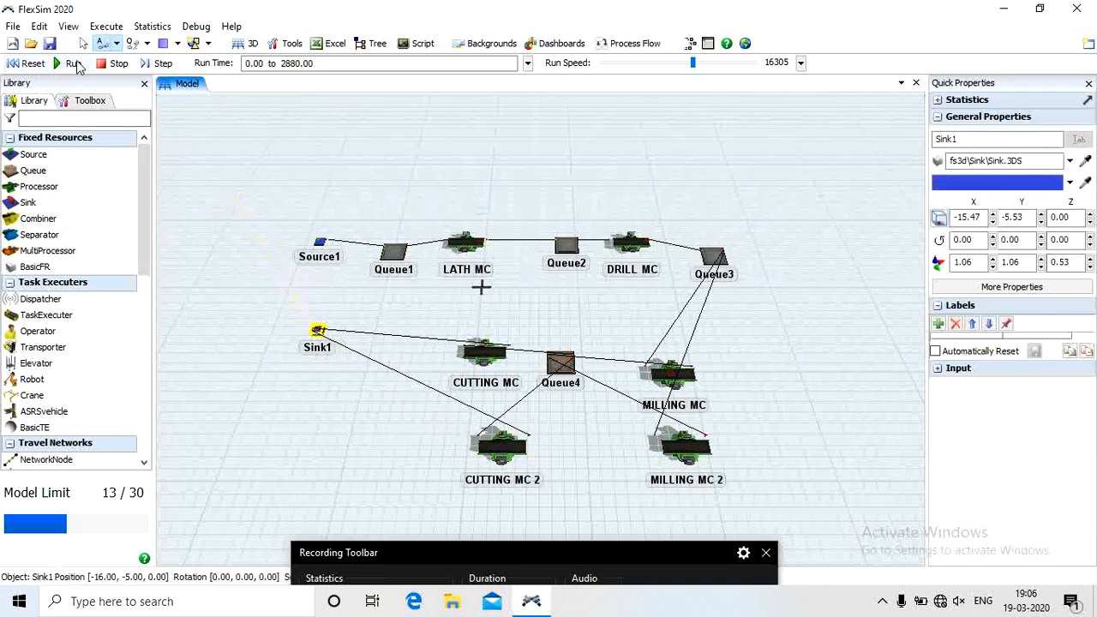
pyautogui.click(68, 63)
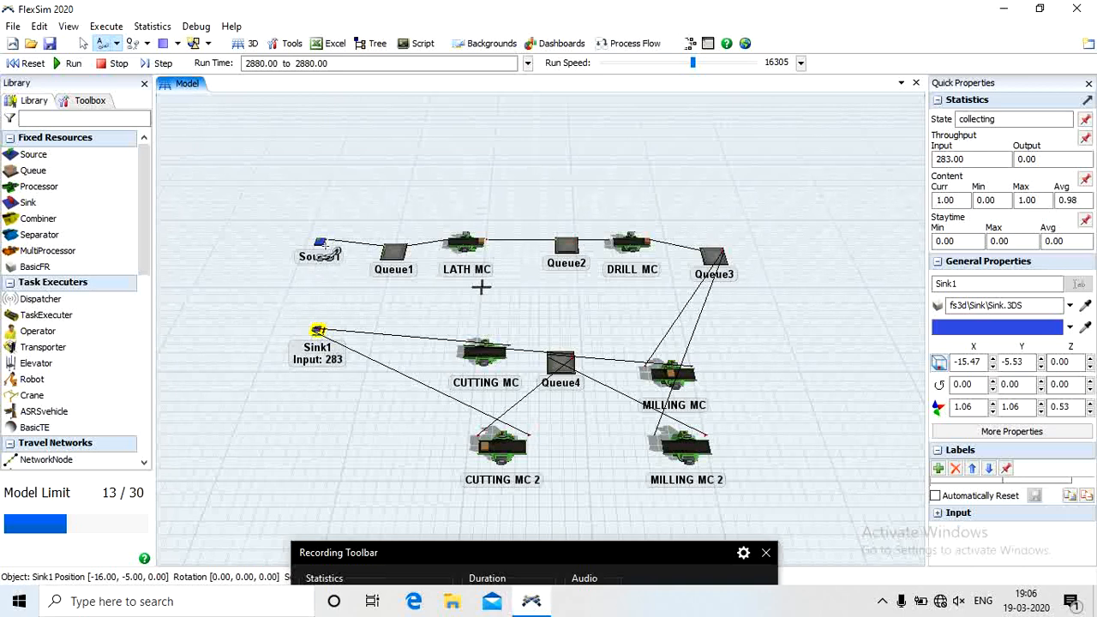
pyautogui.moveTo(319, 244); pyautogui.dragTo(265, 355)
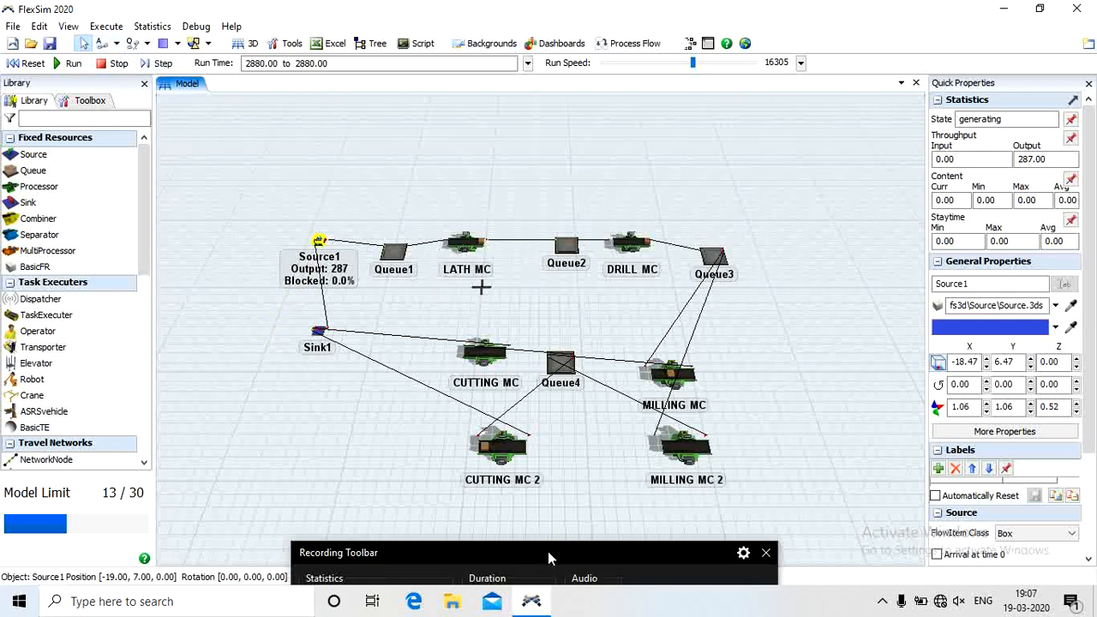
pyautogui.moveTo(554, 551); pyautogui.dragTo(601, 522)
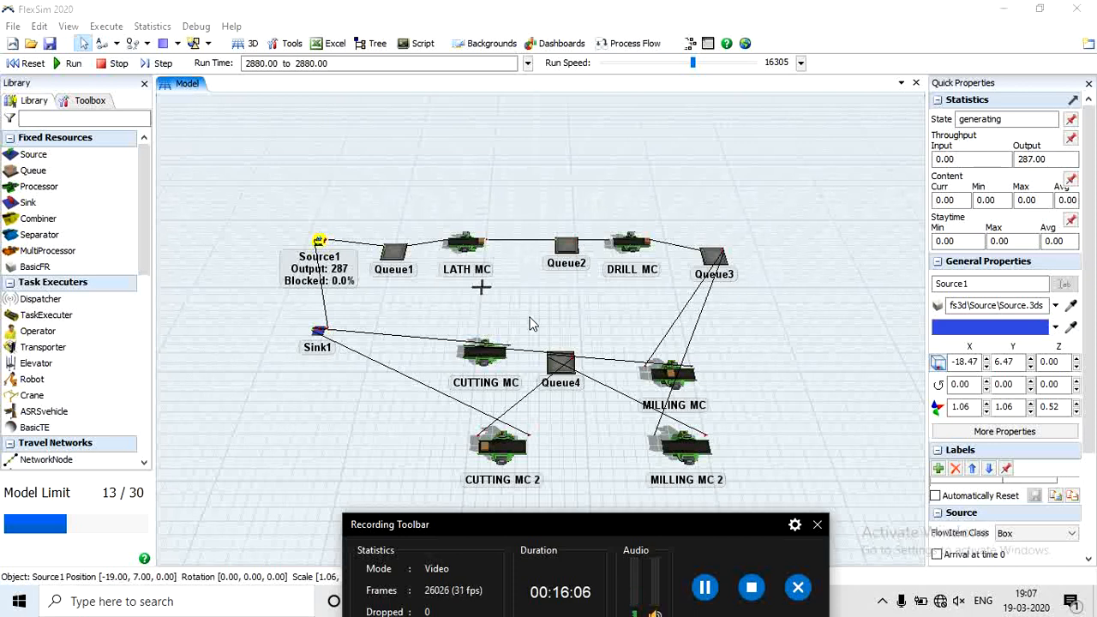
pyautogui.moveTo(630, 516); pyautogui.dragTo(617, 398)
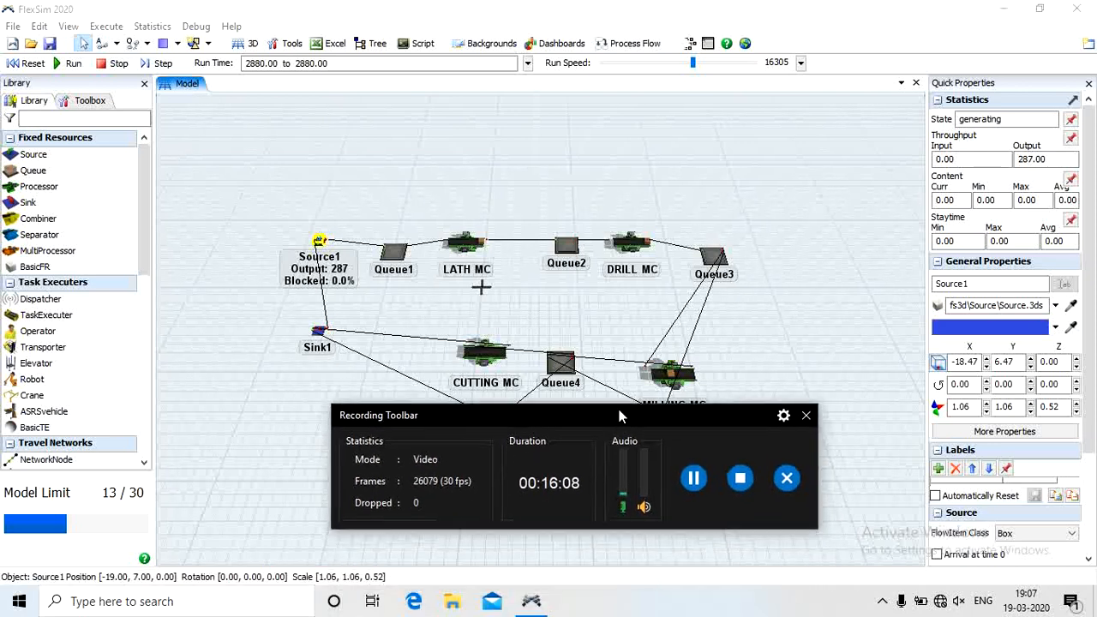